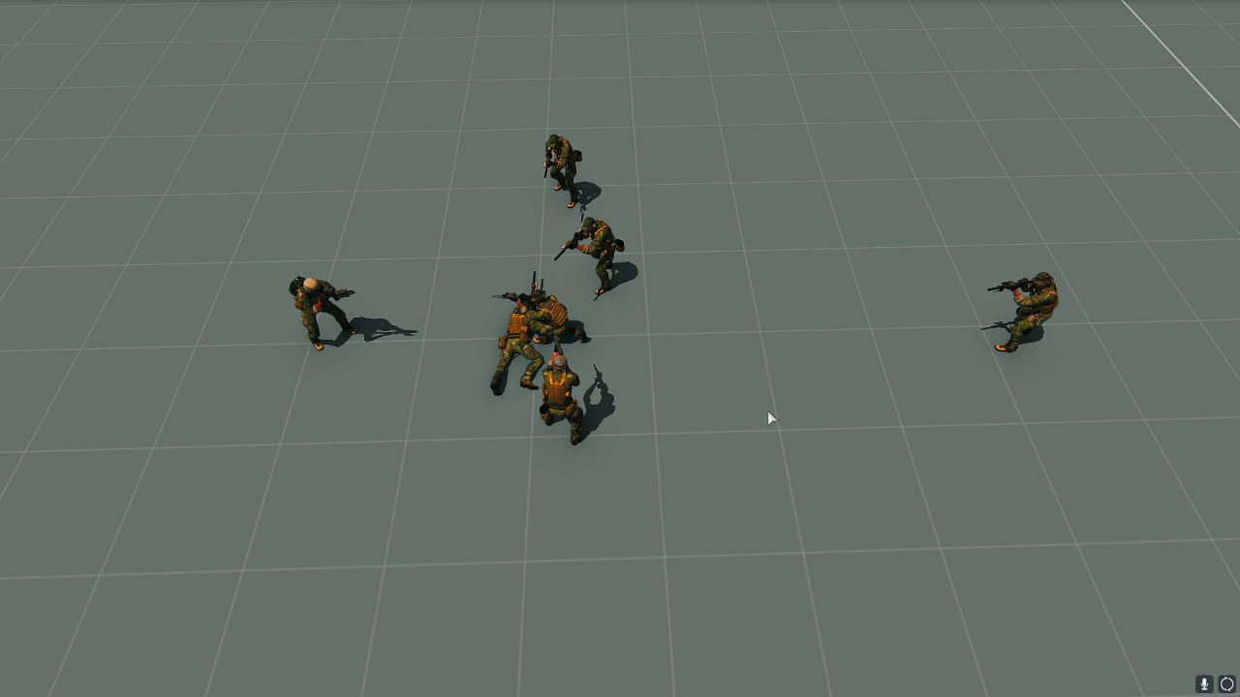
Examine the spacing and facing directions of the clustered operators, the SARC Medic and the separate soldier from several angles.
{"action": "key", "text": "a"}
{"action": "scroll", "coordinate": [768, 418], "scroll_direction": "up", "scroll_amount": 3}
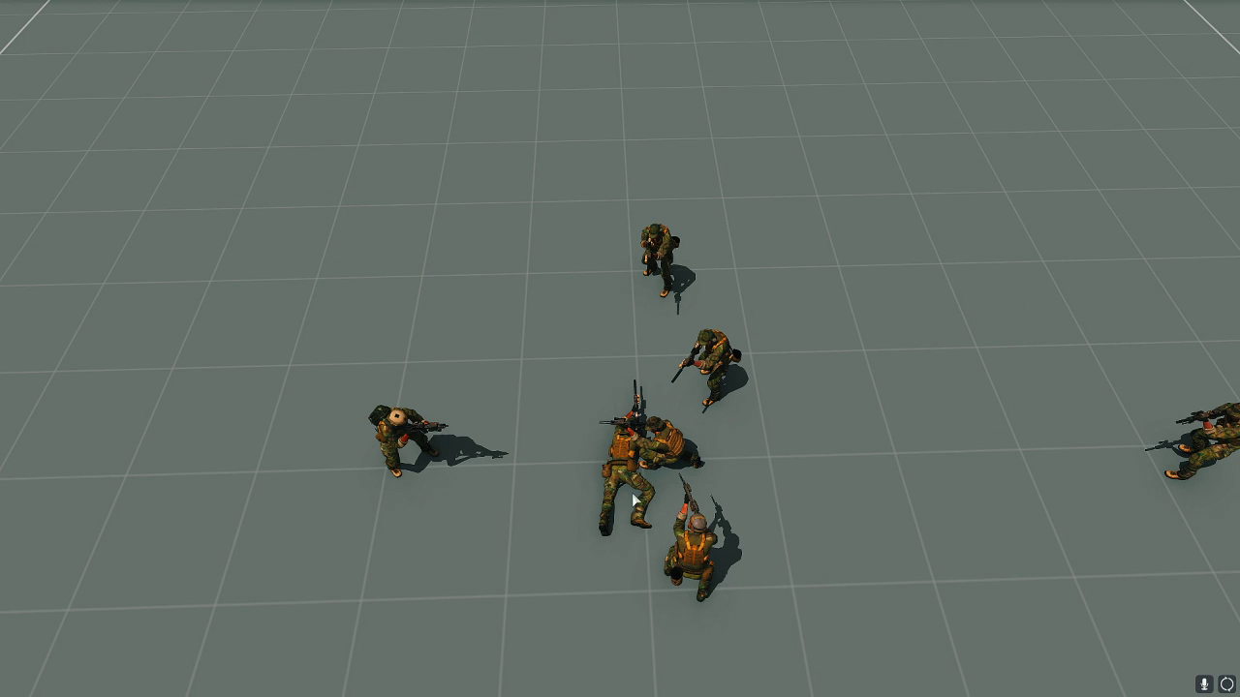
{"action": "scroll", "coordinate": [636, 465], "scroll_direction": "up", "scroll_amount": 2}
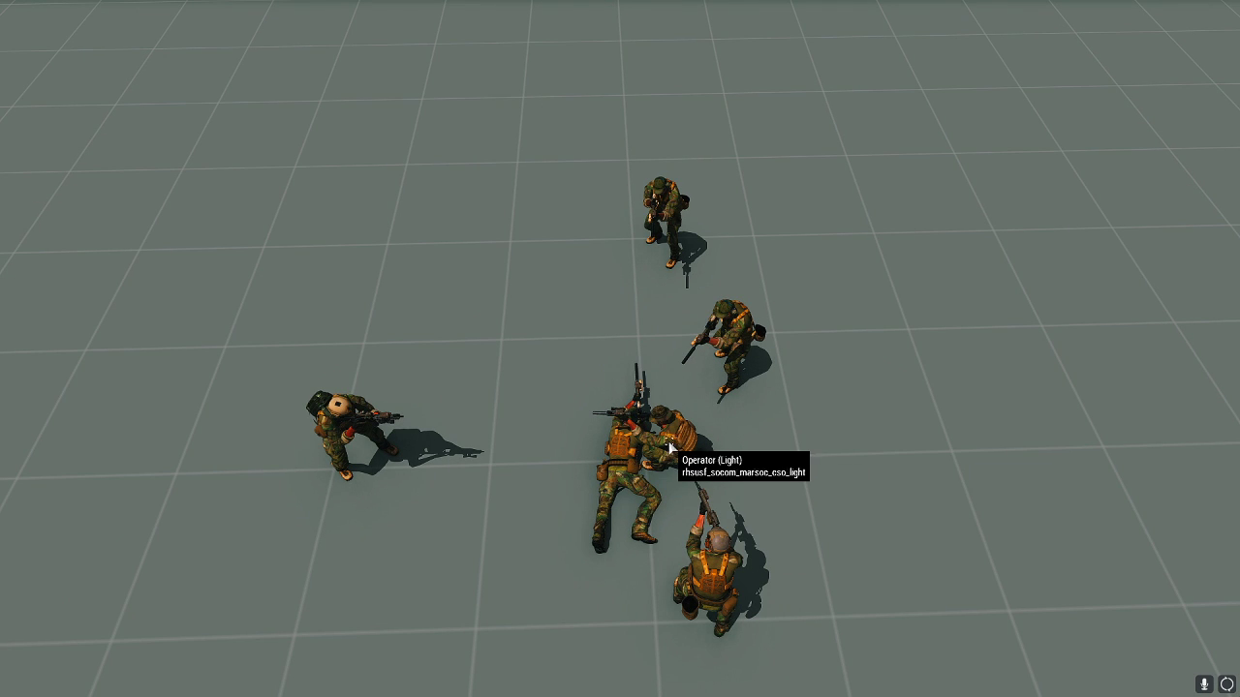
{"action": "scroll", "coordinate": [680, 446], "scroll_direction": "down", "scroll_amount": 2}
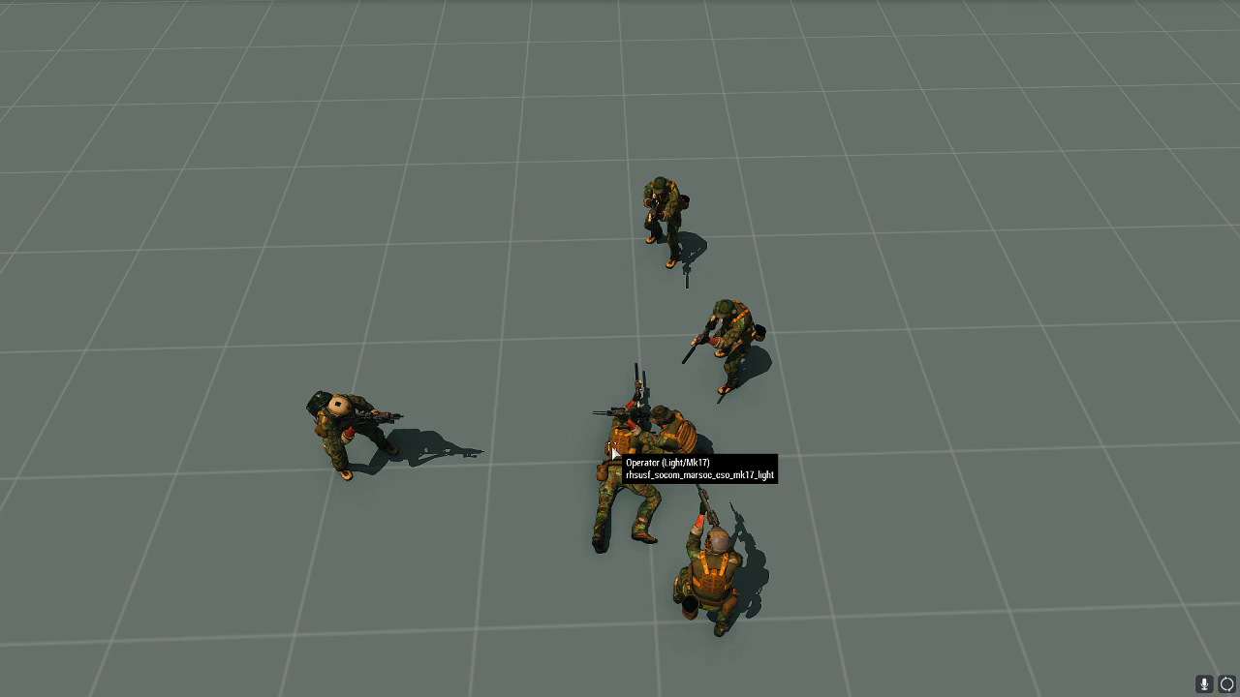
{"action": "key", "text": "s"}
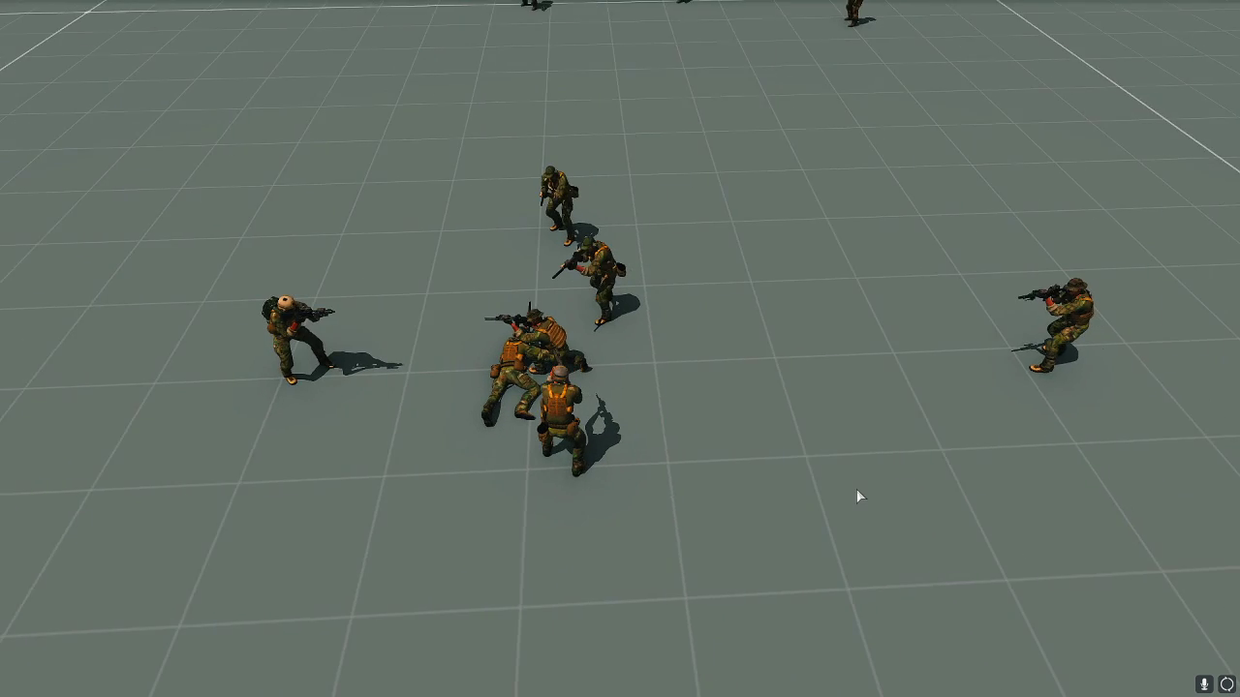
{"action": "key", "text": "a"}
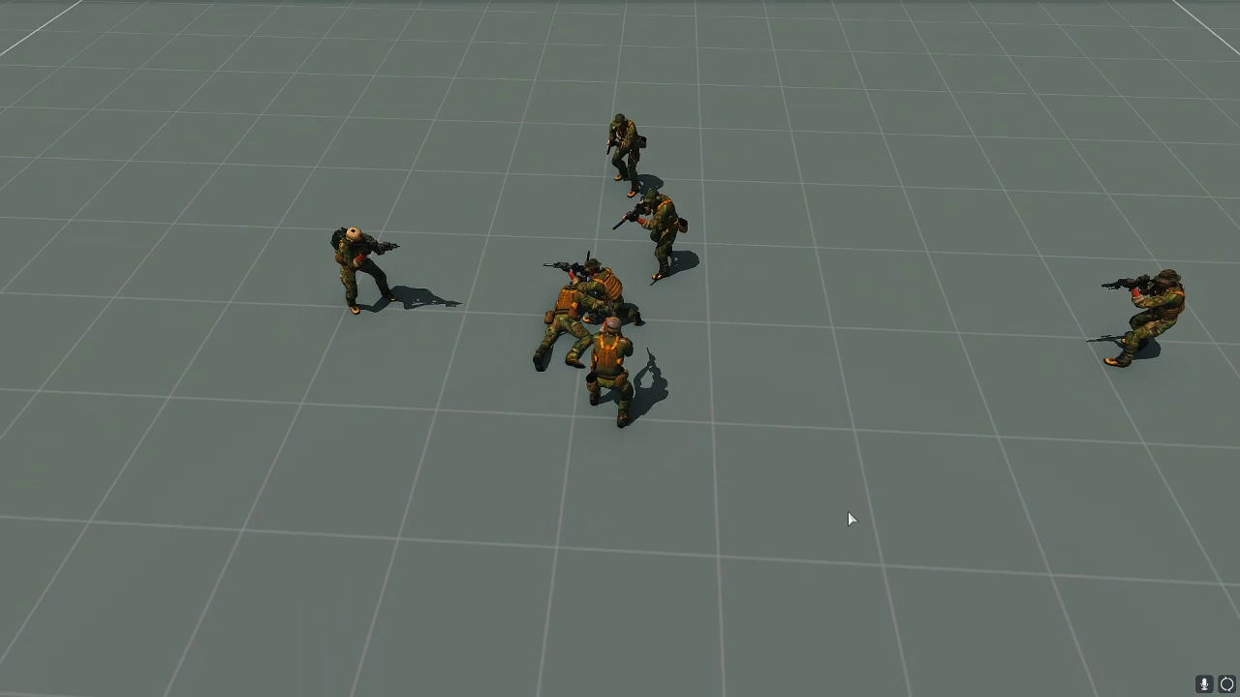
{"action": "key", "text": "d"}
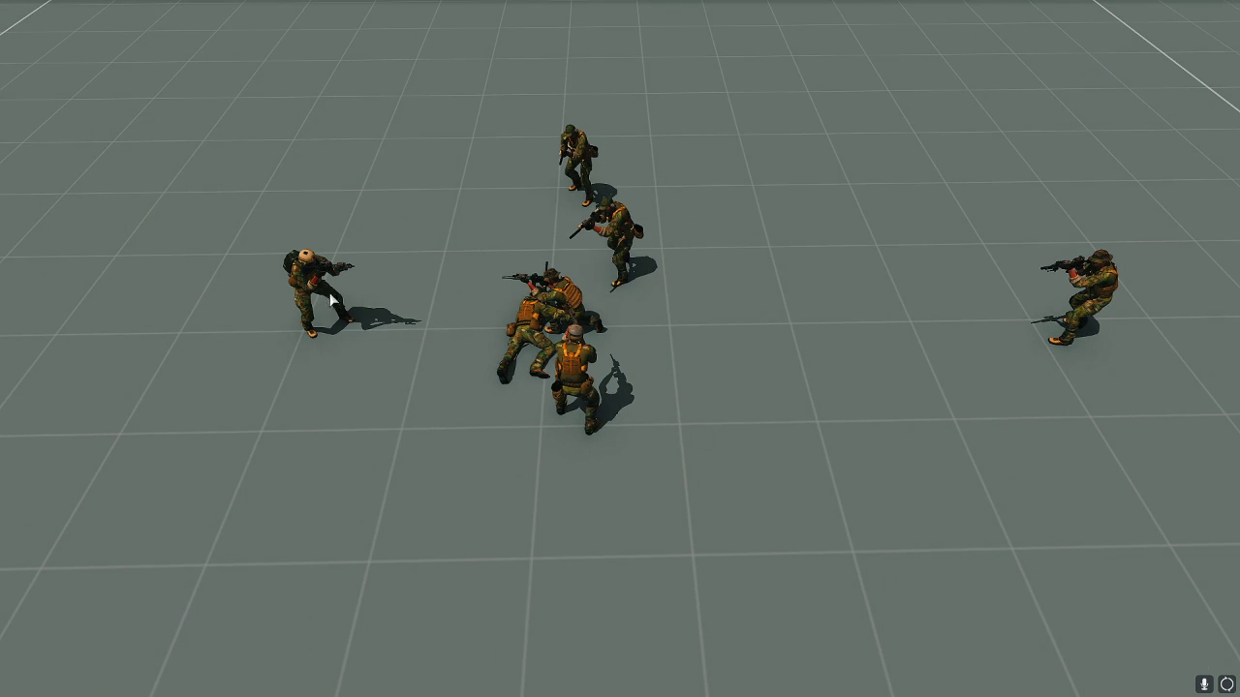
{"action": "scroll", "coordinate": [593, 331], "scroll_direction": "up", "scroll_amount": 2}
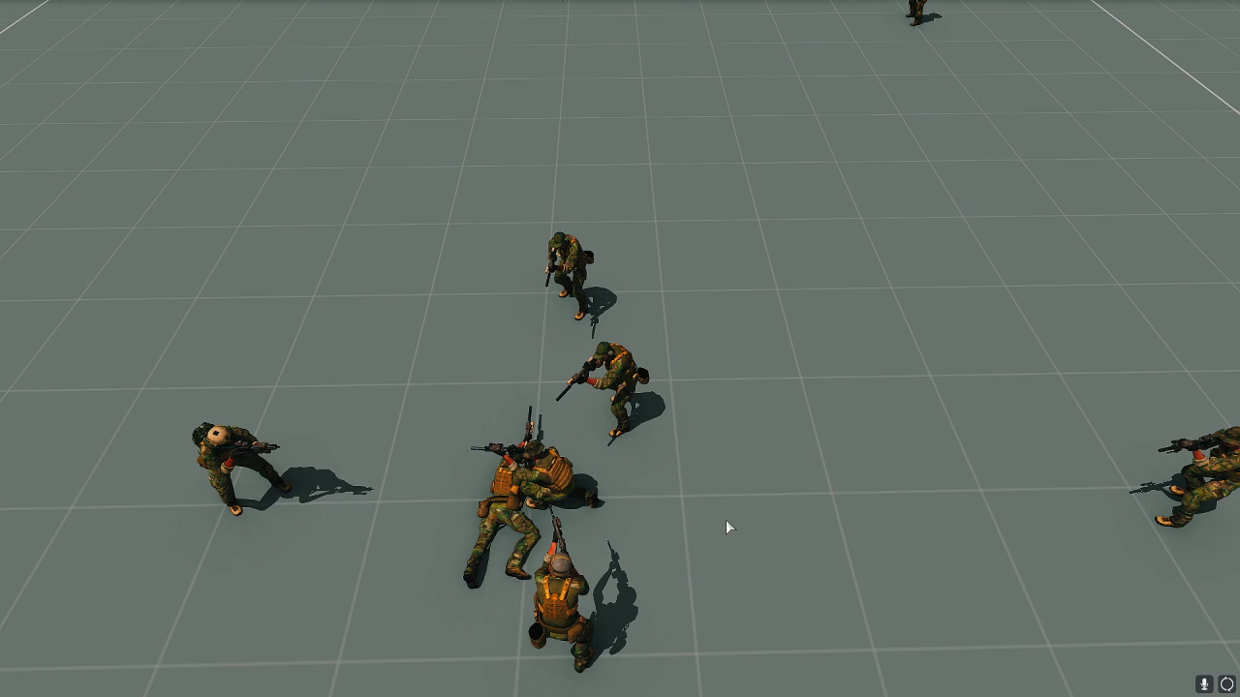
{"action": "key", "text": "a"}
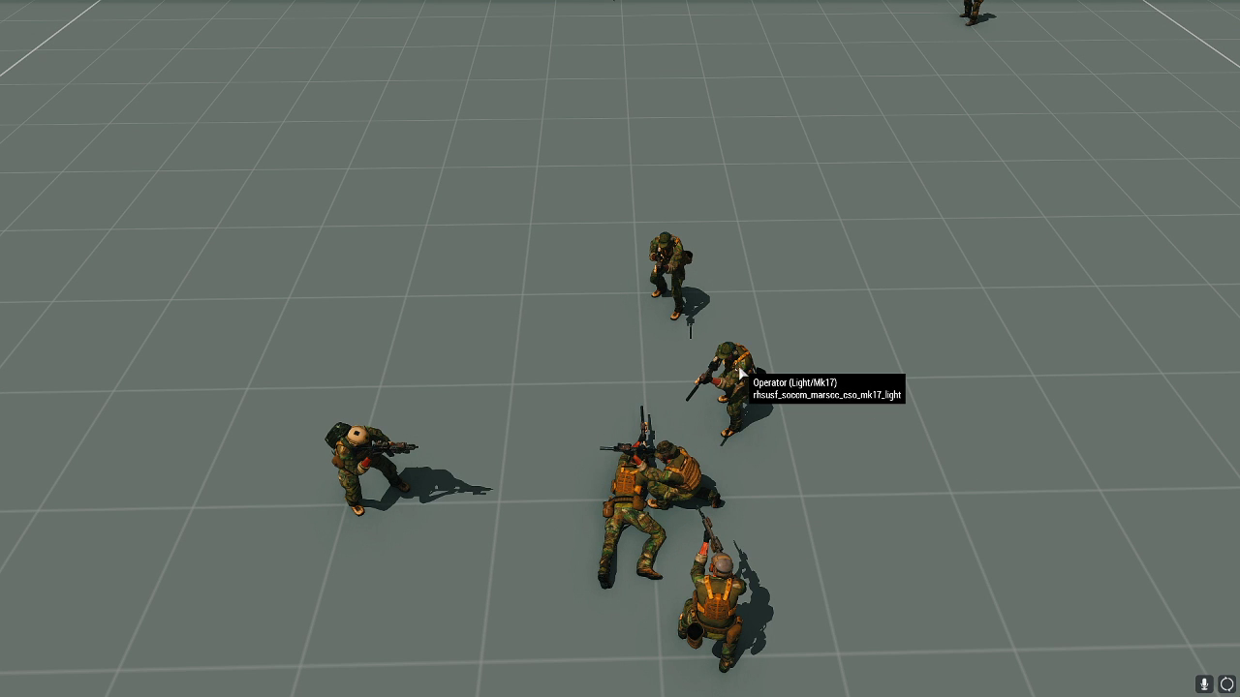
{"action": "scroll", "coordinate": [385, 594], "scroll_direction": "down", "scroll_amount": 2}
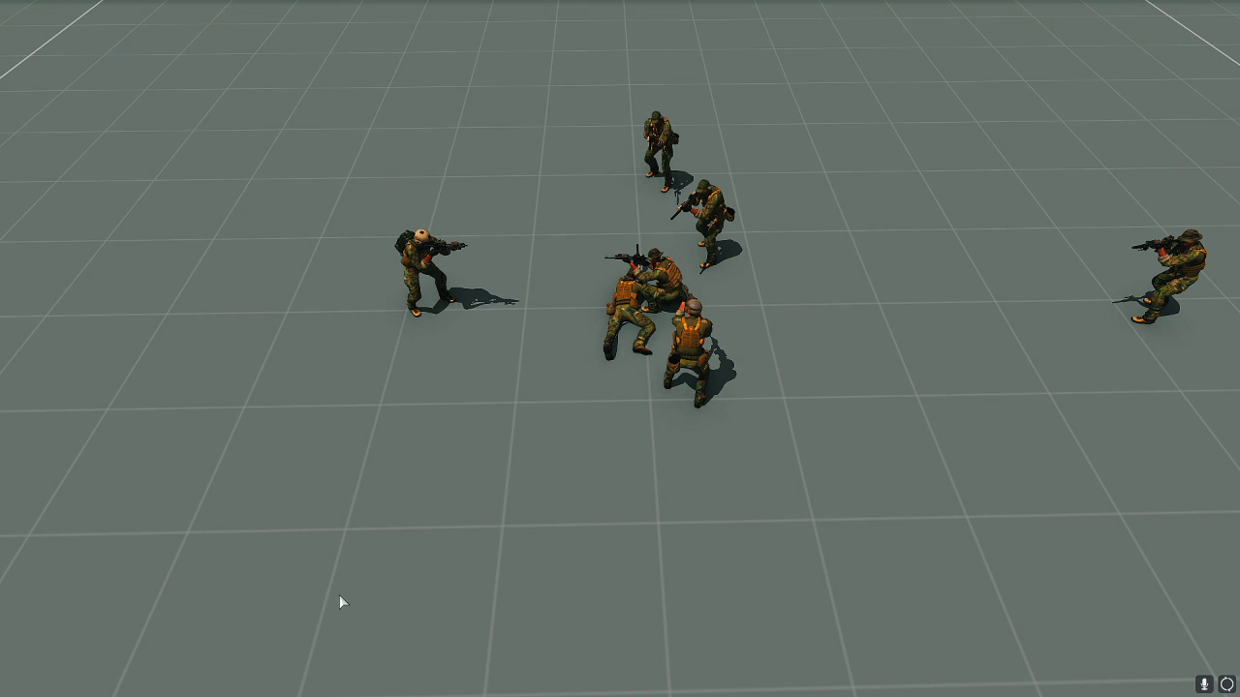
{"action": "scroll", "coordinate": [355, 683], "scroll_direction": "up", "scroll_amount": 2}
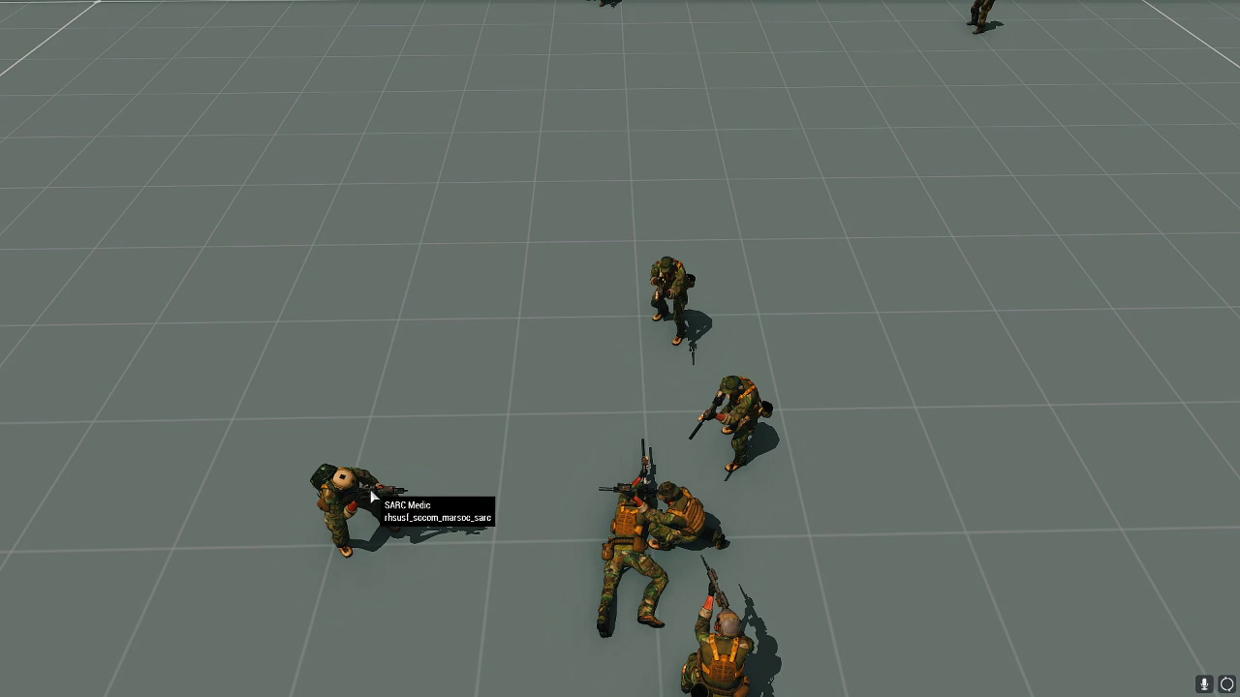
{"action": "scroll", "coordinate": [774, 511], "scroll_direction": "up", "scroll_amount": 2}
{"action": "scroll", "coordinate": [1066, 397], "scroll_direction": "down", "scroll_amount": 3}
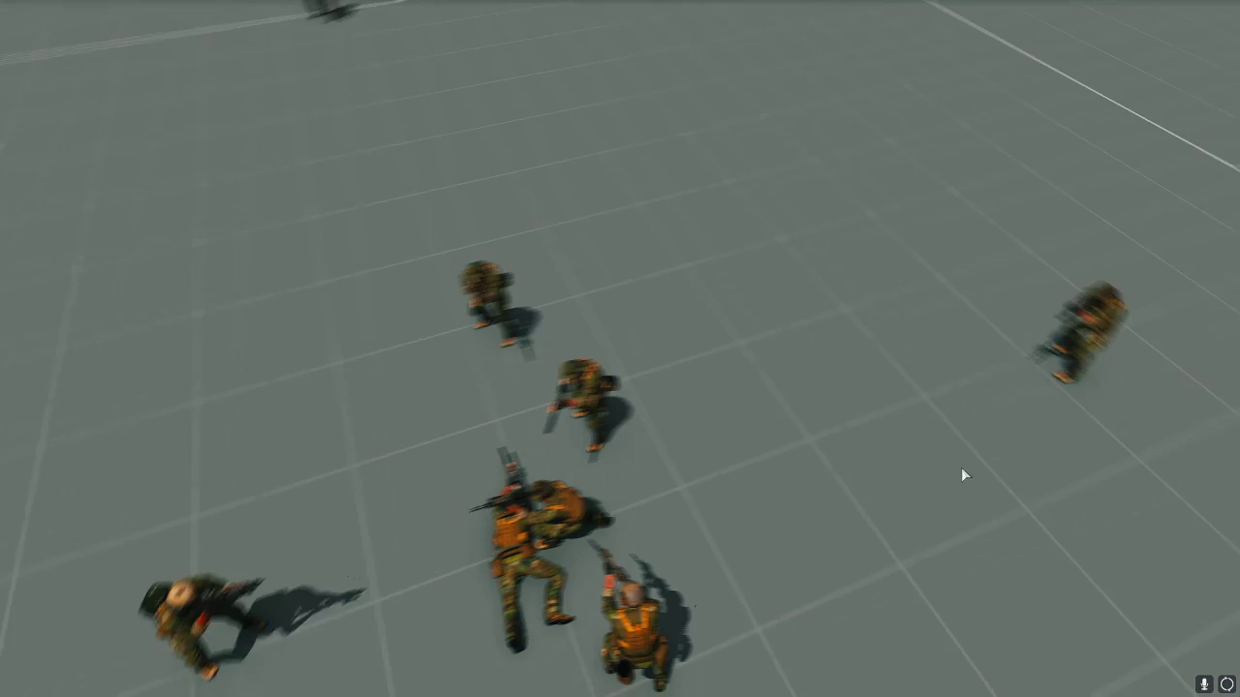
{"action": "scroll", "coordinate": [664, 565], "scroll_direction": "up", "scroll_amount": 3}
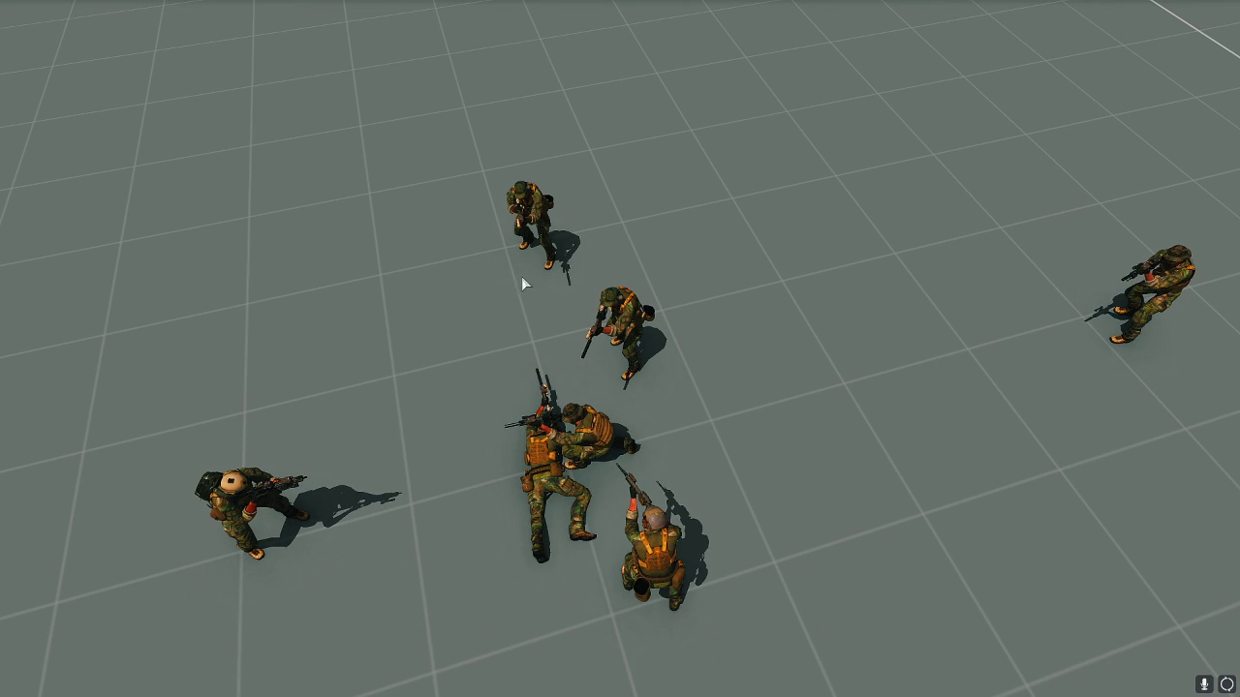
{"action": "scroll", "coordinate": [1079, 390], "scroll_direction": "down", "scroll_amount": 3}
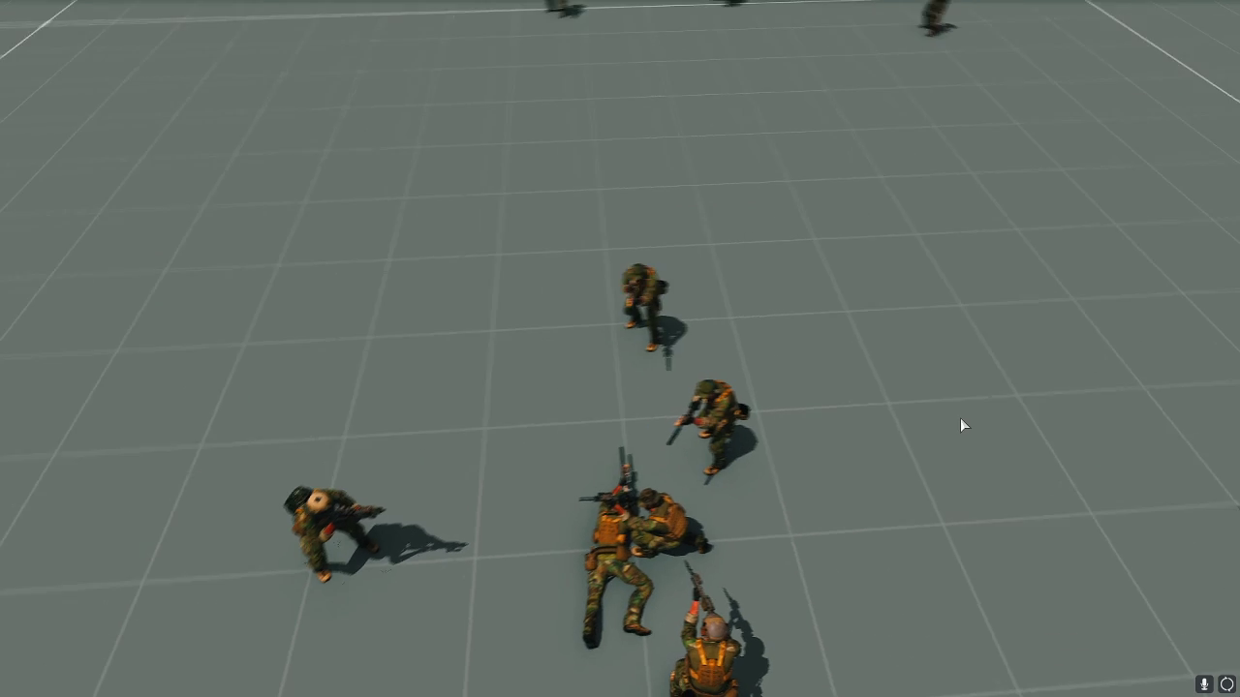
{"action": "scroll", "coordinate": [963, 426], "scroll_direction": "up", "scroll_amount": 2}
{"action": "scroll", "coordinate": [969, 448], "scroll_direction": "up", "scroll_amount": 2}
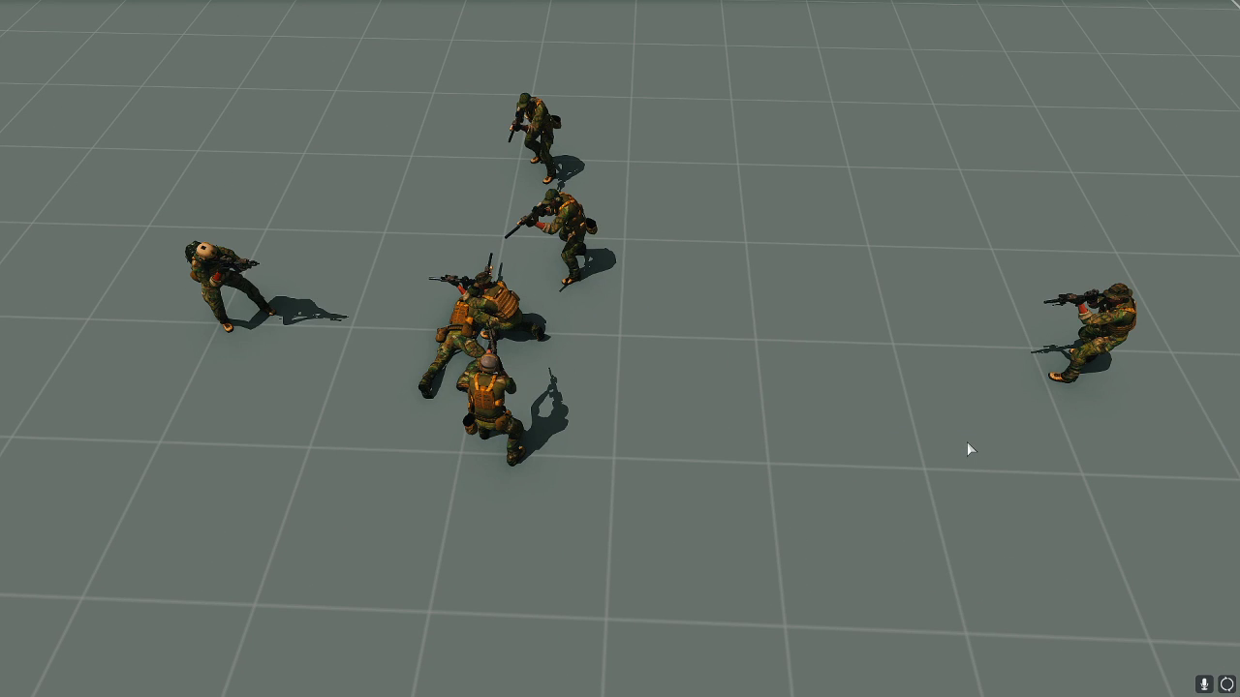
{"action": "scroll", "coordinate": [967, 449], "scroll_direction": "down", "scroll_amount": 3}
{"action": "scroll", "coordinate": [967, 448], "scroll_direction": "up", "scroll_amount": 3}
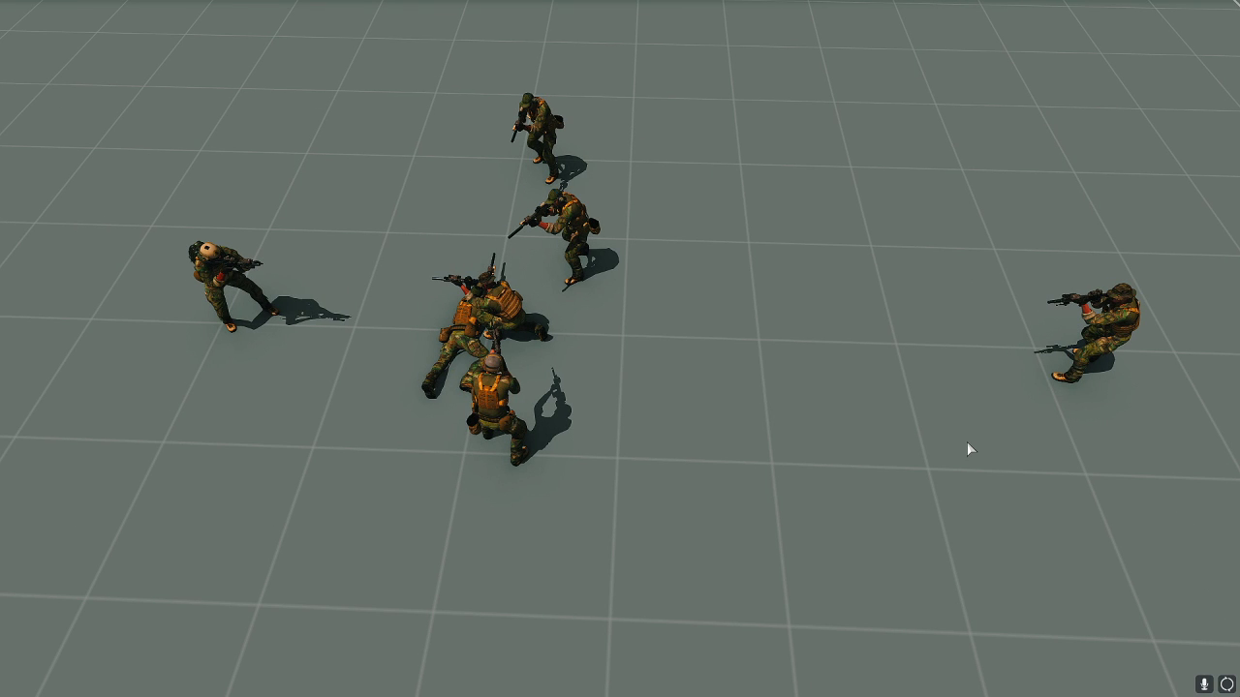
{"action": "key", "text": "a"}
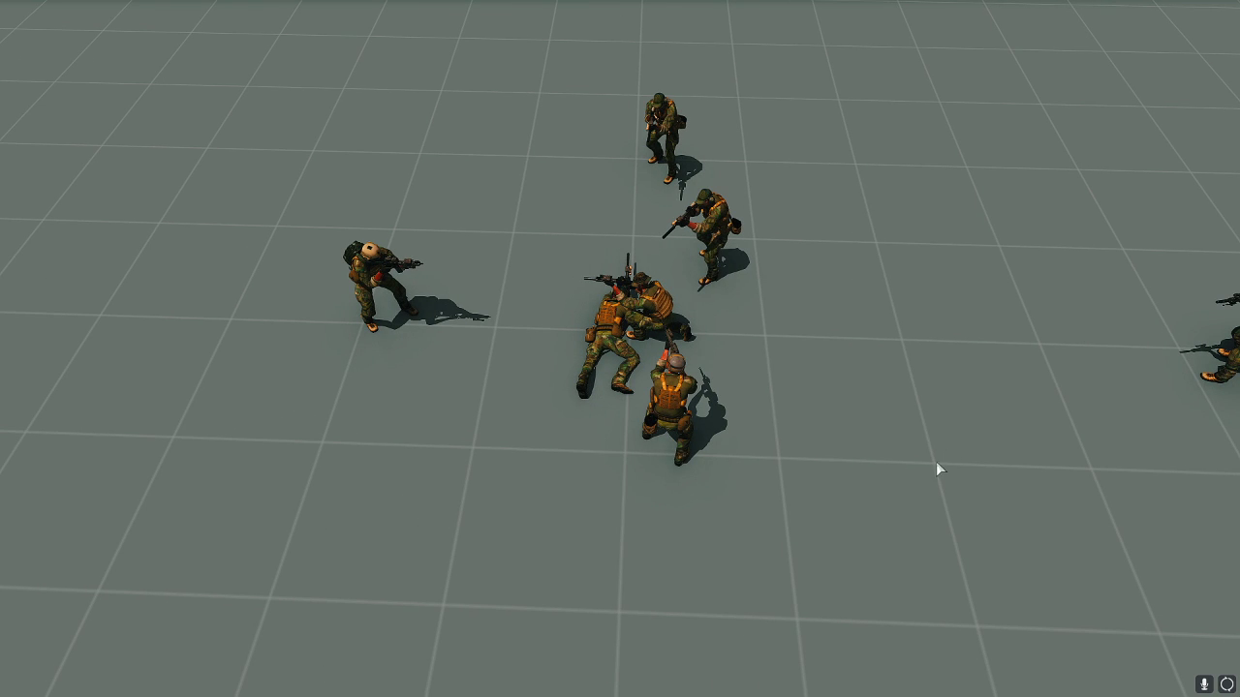
{"action": "key", "text": "d"}
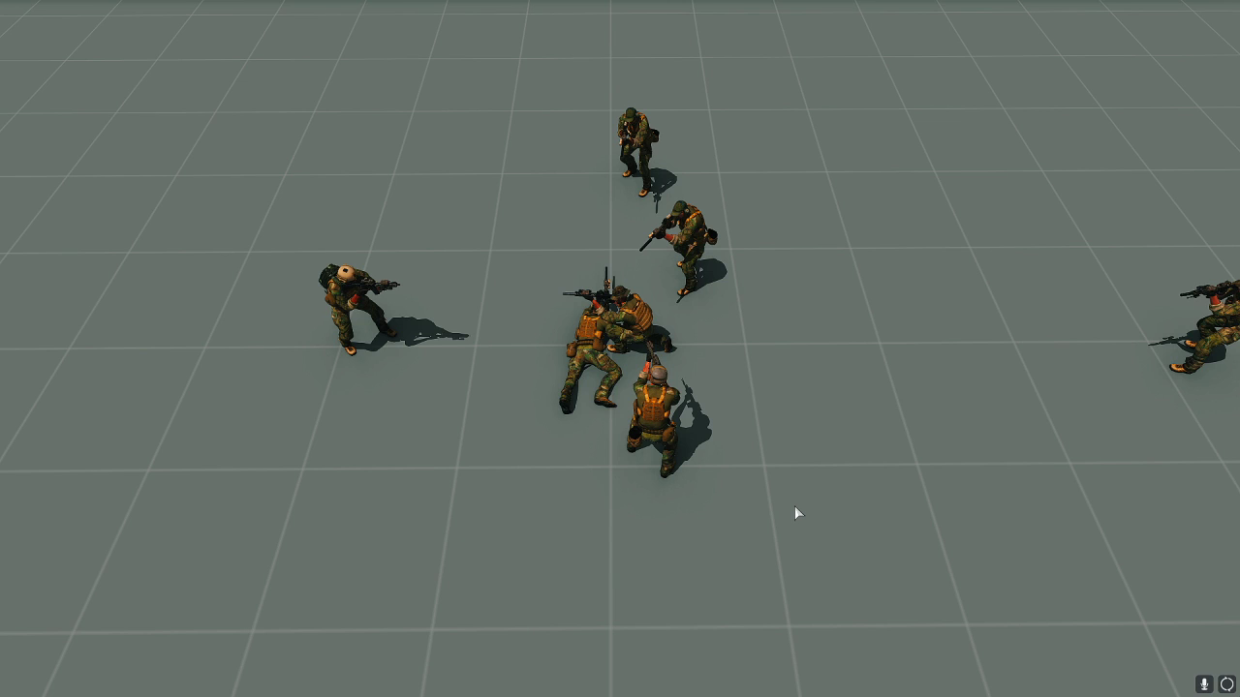
Compare the neighbouring cross-shaped formation with the clustered squad, checking each soldier's position and facing direction.
{"action": "key", "text": "d"}
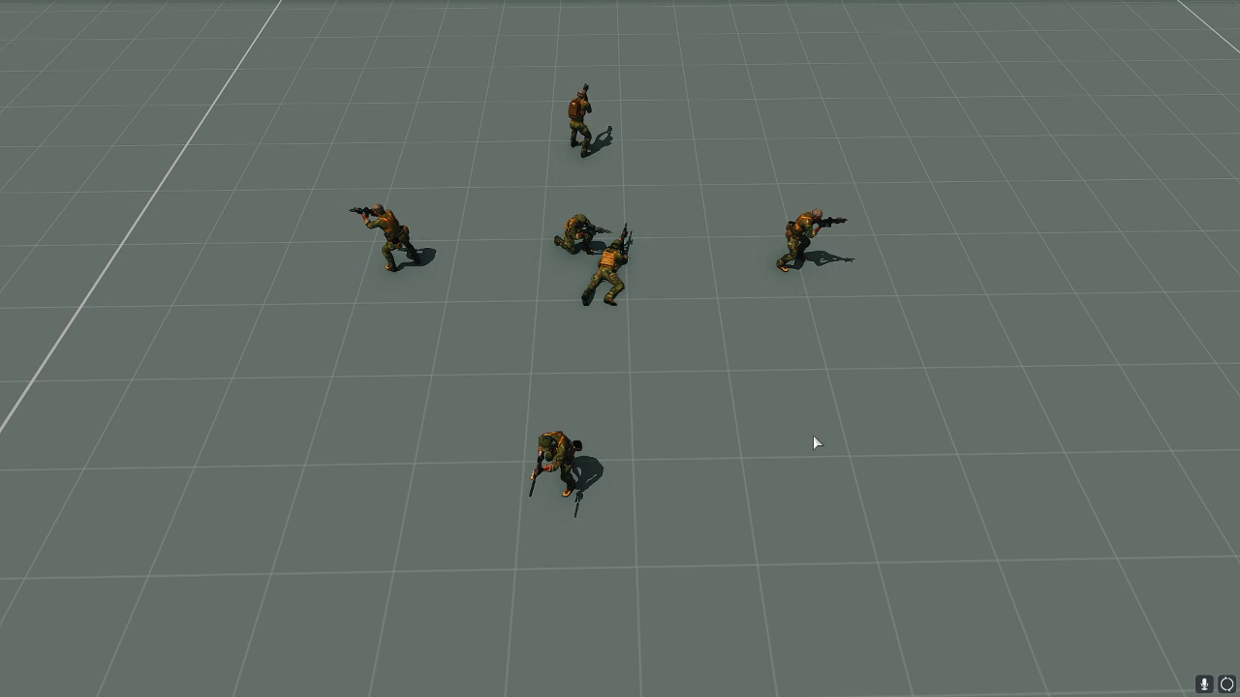
{"action": "key", "text": "w"}
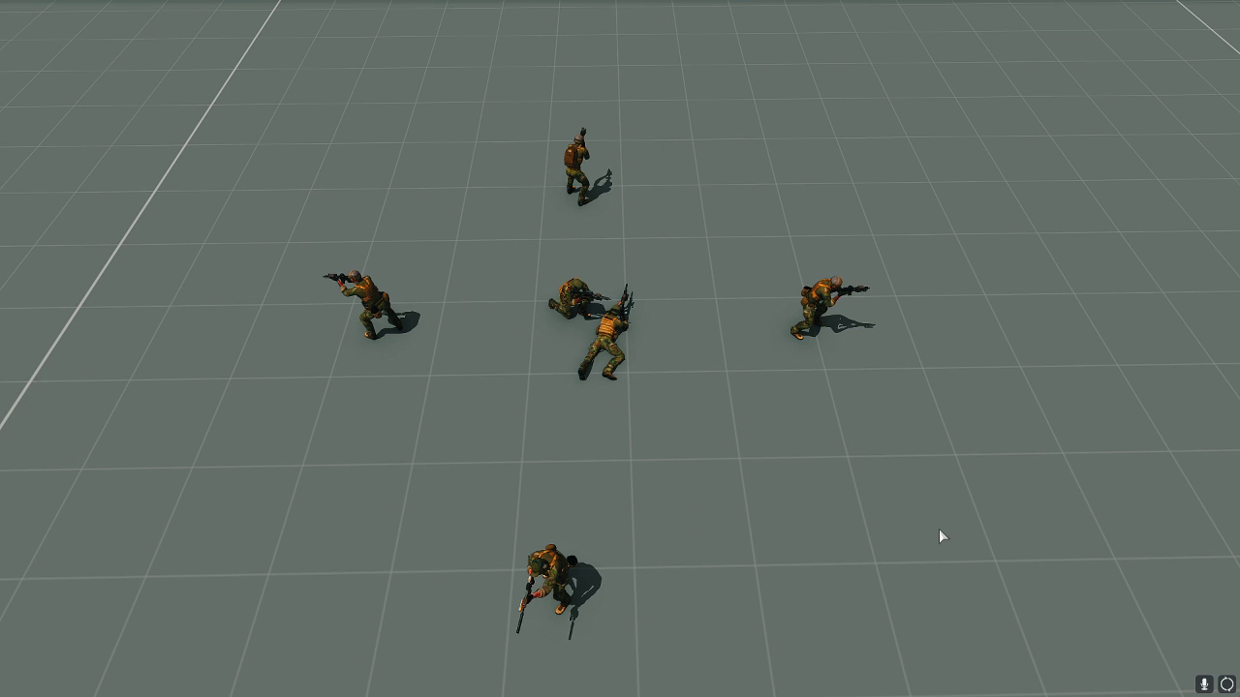
{"action": "key", "text": "d"}
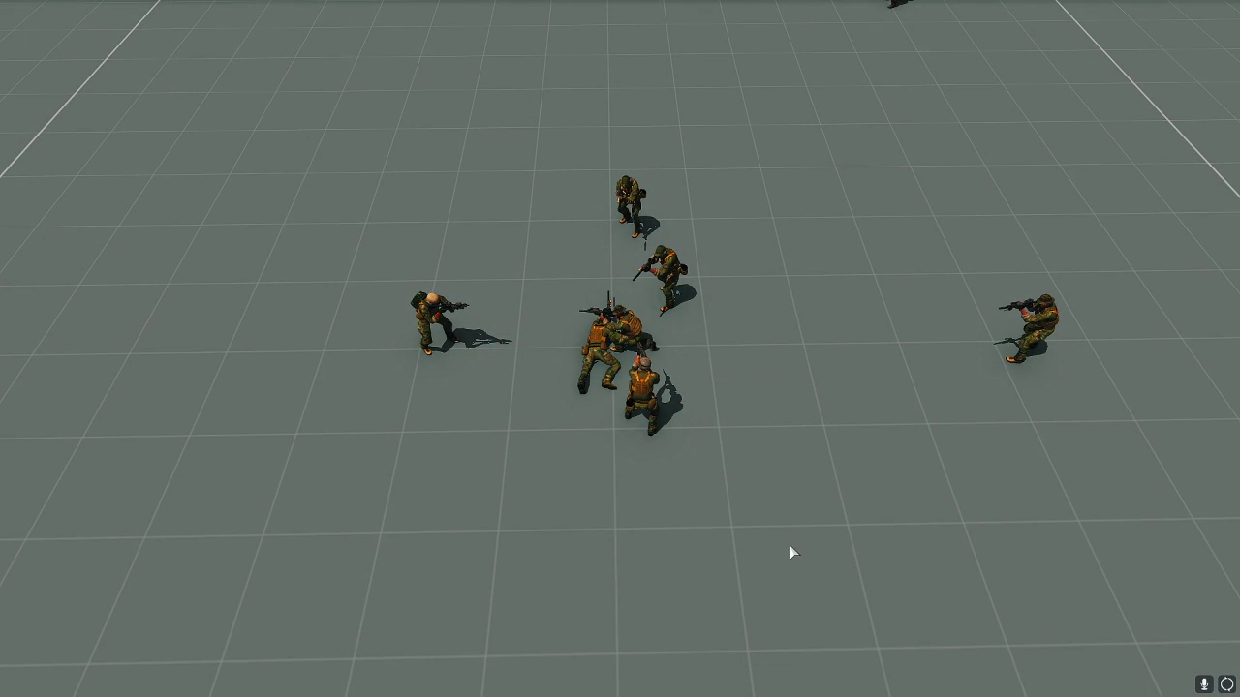
{"action": "scroll", "coordinate": [726, 556], "scroll_direction": "up", "scroll_amount": 3}
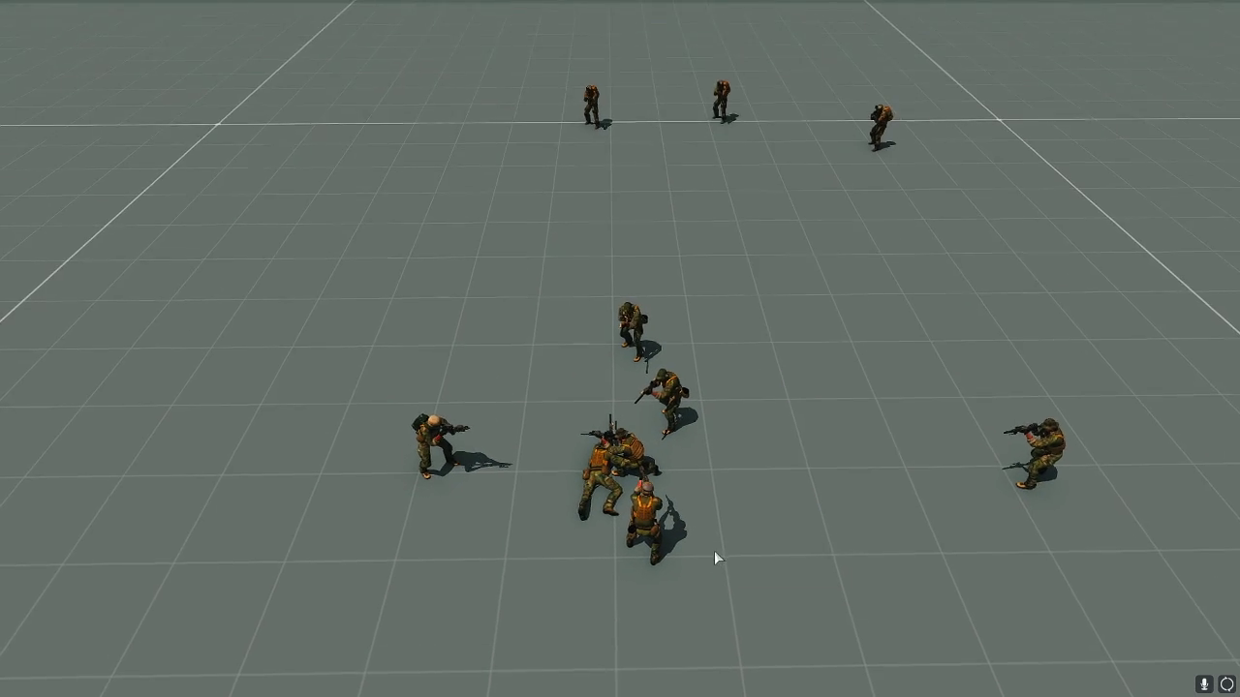
{"action": "scroll", "coordinate": [689, 472], "scroll_direction": "up", "scroll_amount": 3}
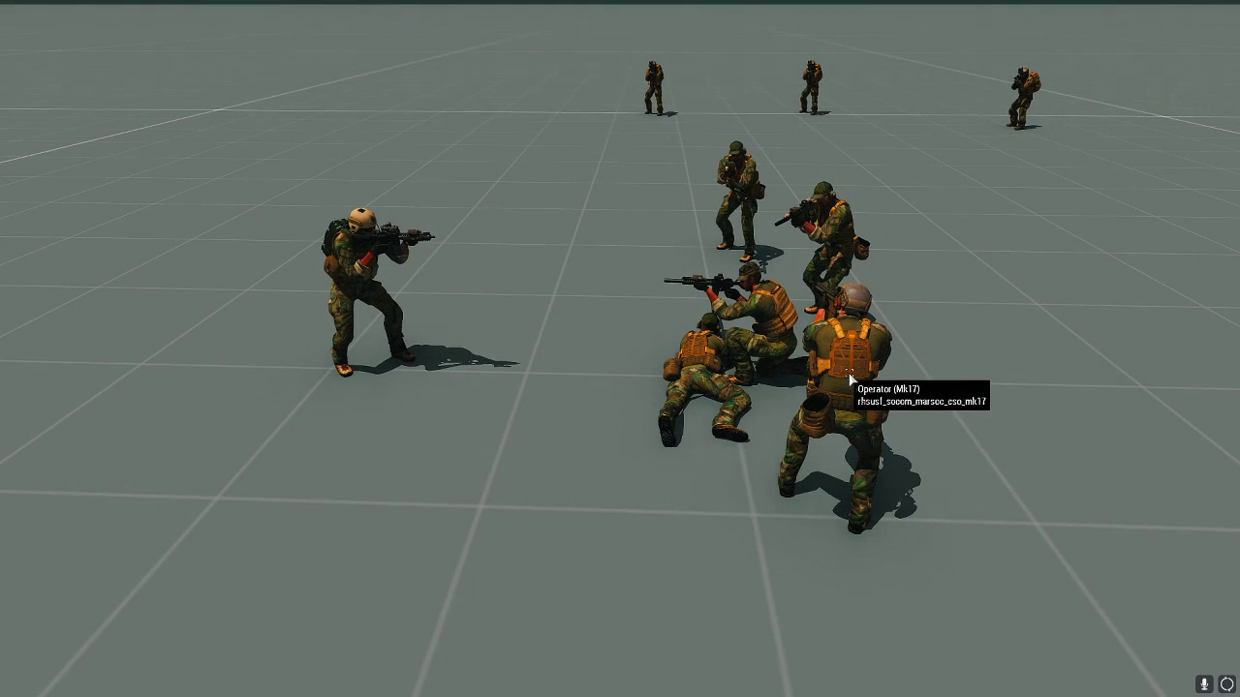
{"action": "scroll", "coordinate": [932, 472], "scroll_direction": "up", "scroll_amount": 2}
{"action": "right_click", "coordinate": [932, 472]}
{"action": "left_click", "coordinate": [769, 413]}
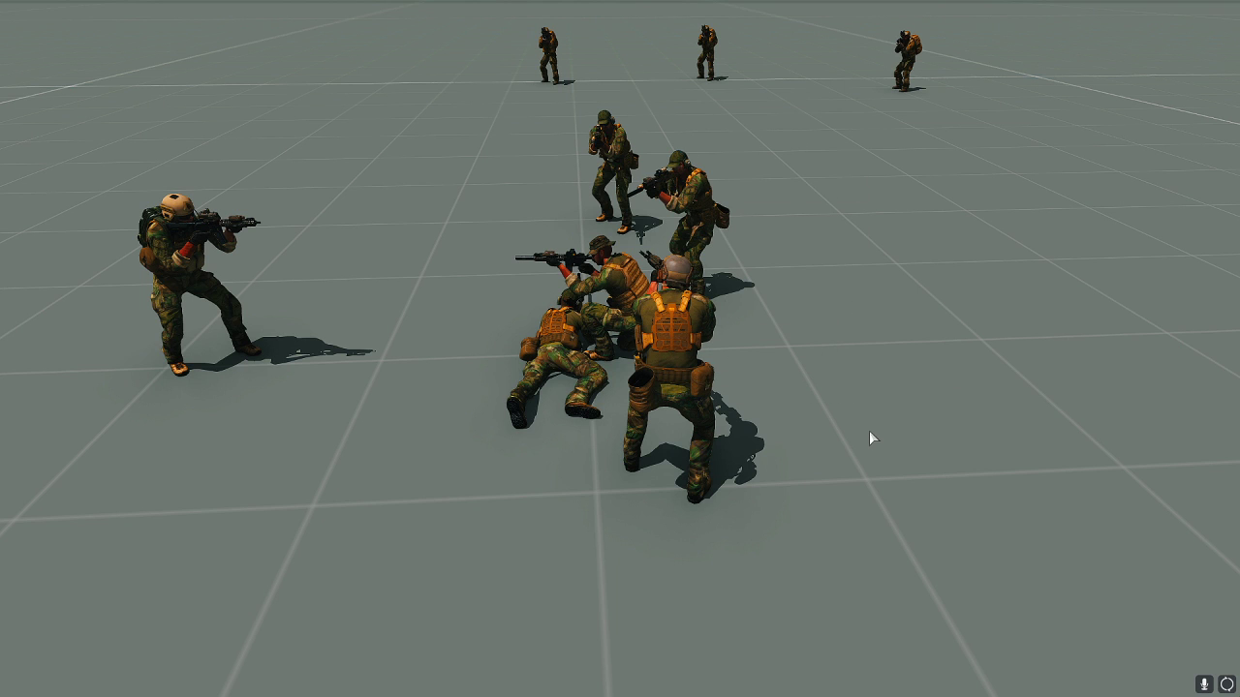
Show the editor interface and rotate the two standing Operator (Light/Mk17) soldiers to face outward from the cluster.
{"action": "key", "text": "BackSpace"}
{"action": "scroll", "coordinate": [869, 430], "scroll_direction": "up", "scroll_amount": 3}
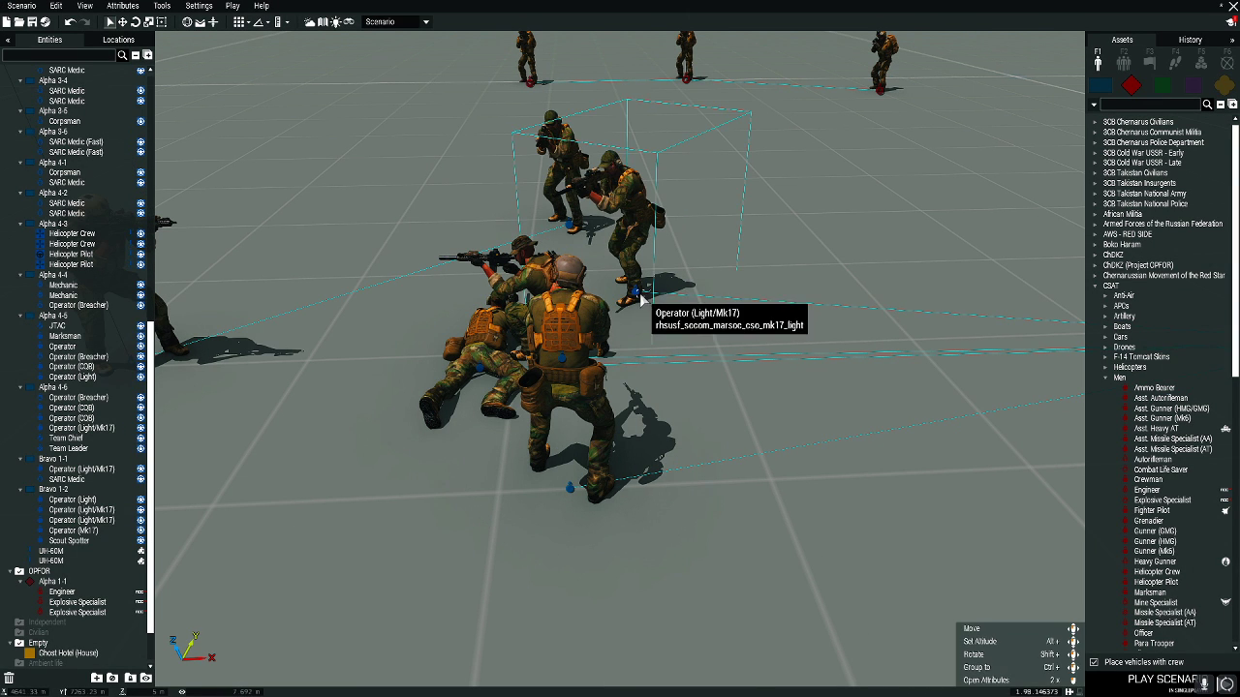
{"action": "left_click_drag", "start_coordinate": [640, 302], "coordinate": [963, 164]}
{"action": "left_click", "coordinate": [574, 212]}
{"action": "double_click", "coordinate": [575, 211]}
{"action": "key", "text": "Escape"}
{"action": "scroll", "coordinate": [478, 355], "scroll_direction": "down", "scroll_amount": 3}
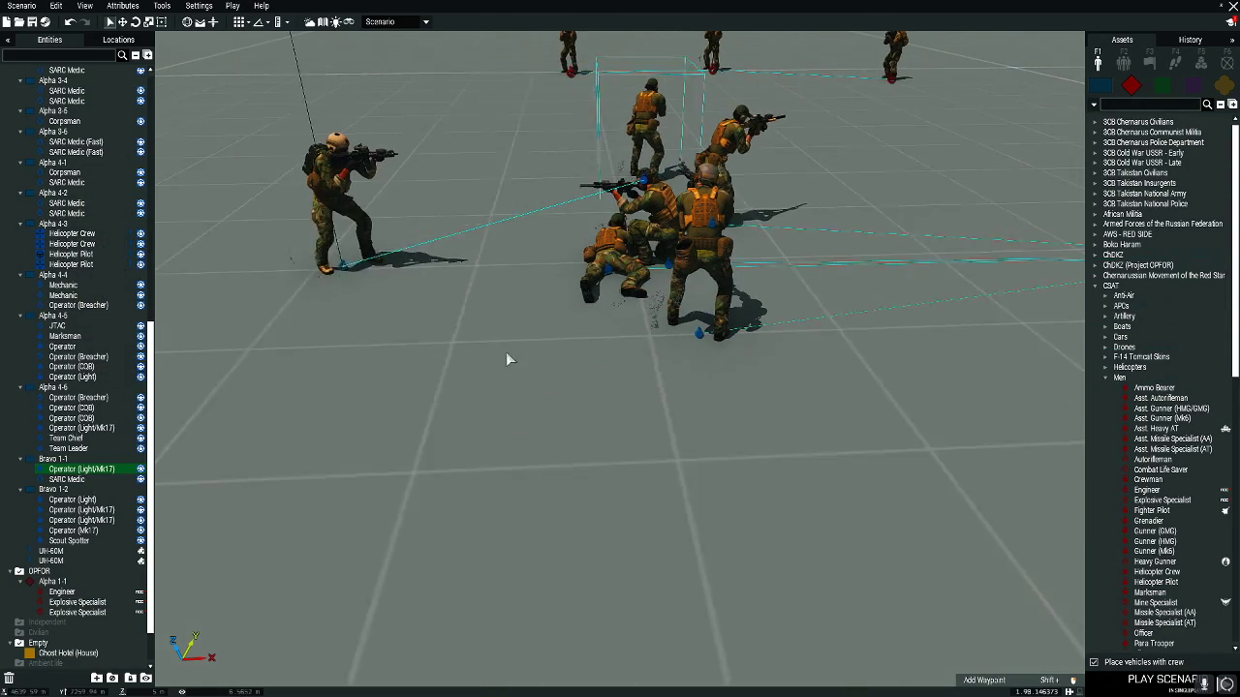
Rotate the Scout Spotter and the kneeling Operator (Mk17) to face outward from the squad.
{"action": "left_click", "coordinate": [392, 228]}
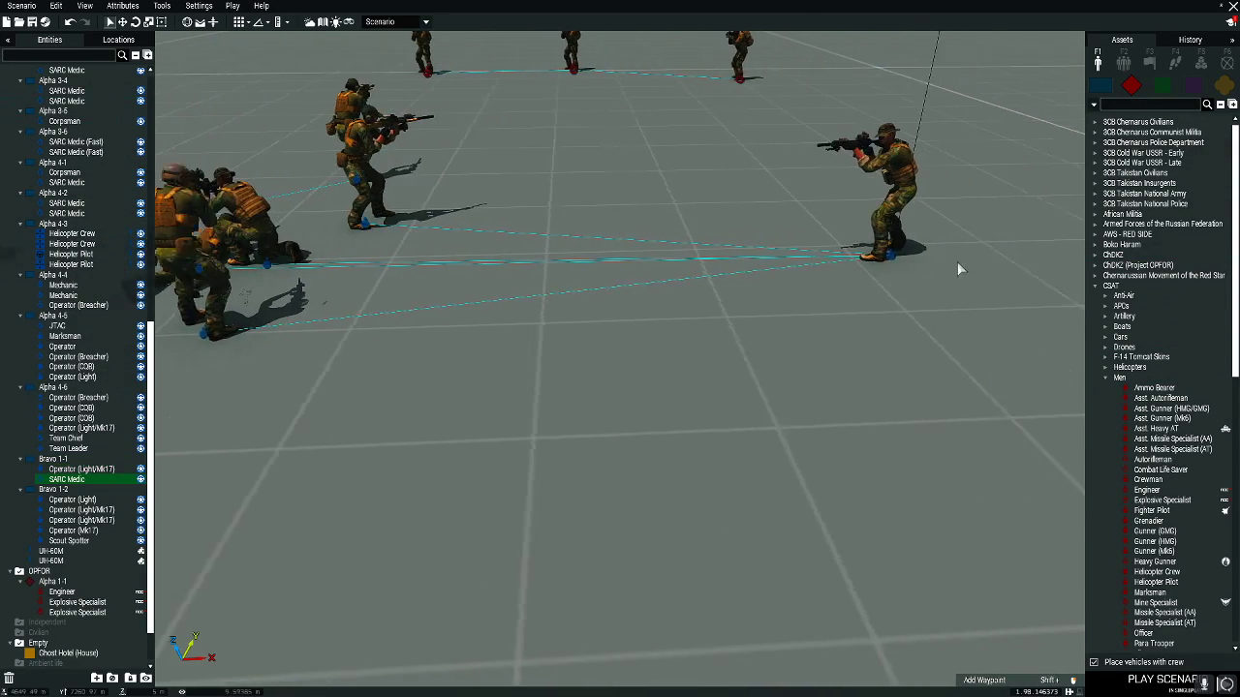
{"action": "left_click", "coordinate": [804, 260]}
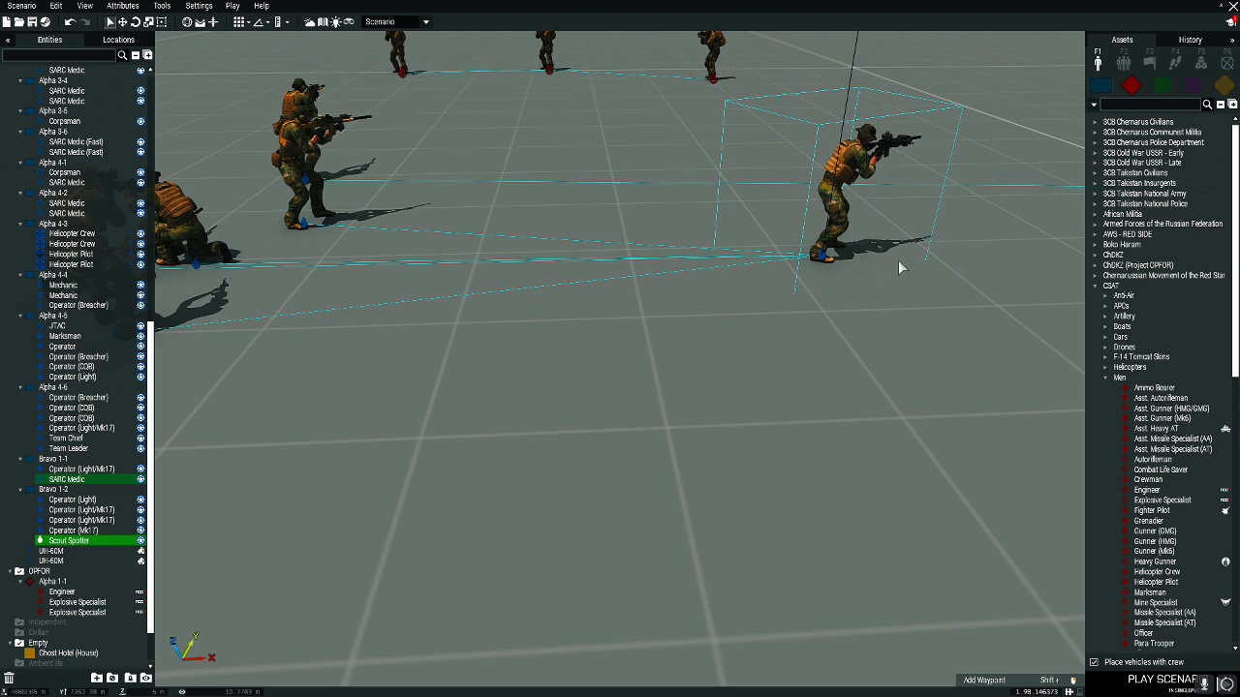
{"action": "left_click", "coordinate": [429, 341]}
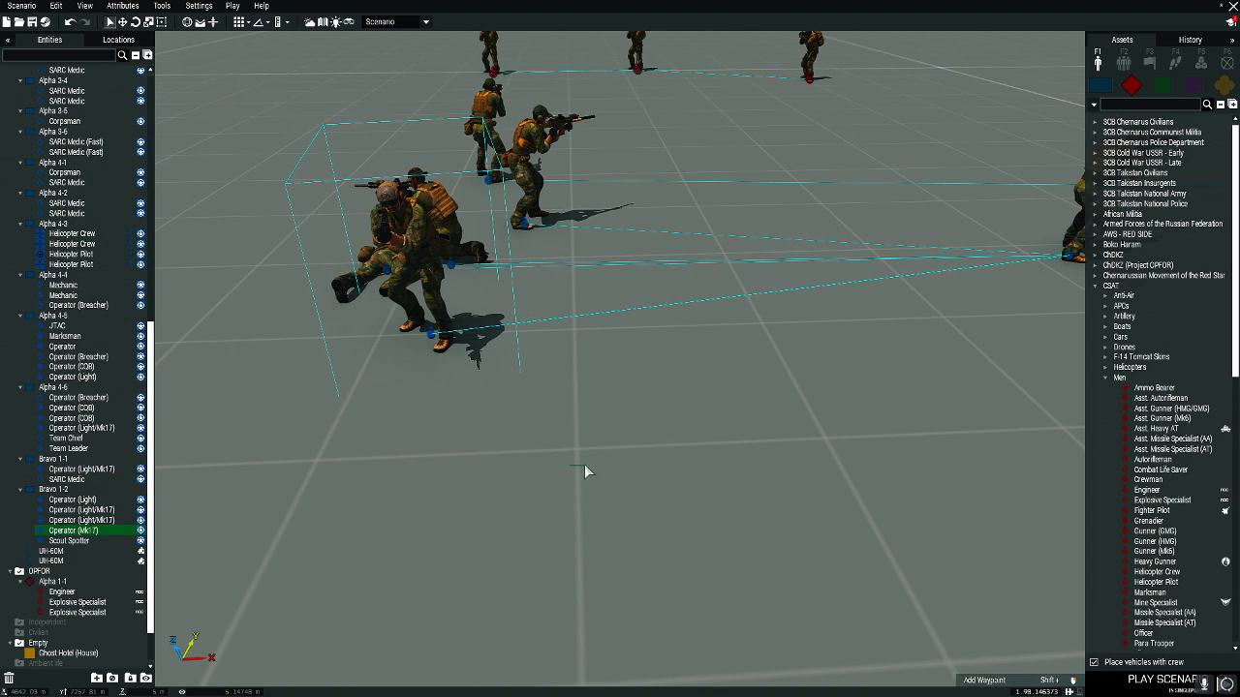
{"action": "left_click", "coordinate": [587, 461]}
{"action": "scroll", "coordinate": [587, 461], "scroll_direction": "down", "scroll_amount": 5}
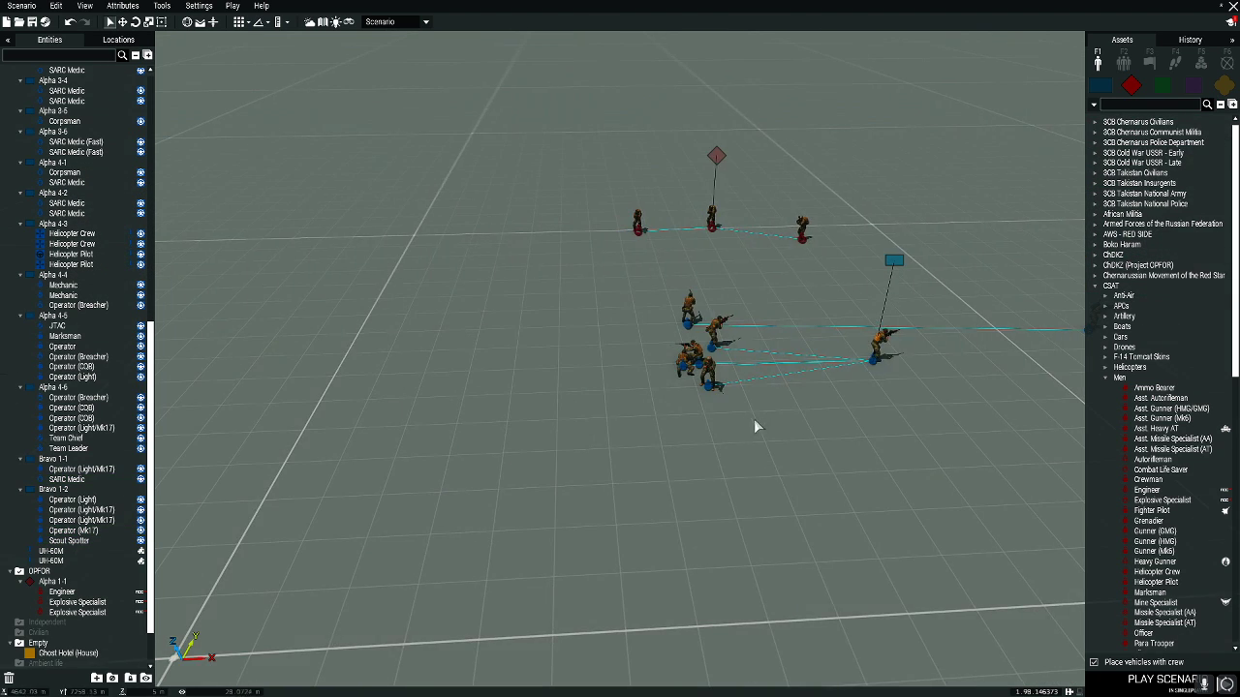
Move the SARC Medic to the side of the cluster opposite the Scout Spotter and turn him to face outward.
{"action": "scroll", "coordinate": [749, 427], "scroll_direction": "up", "scroll_amount": 5}
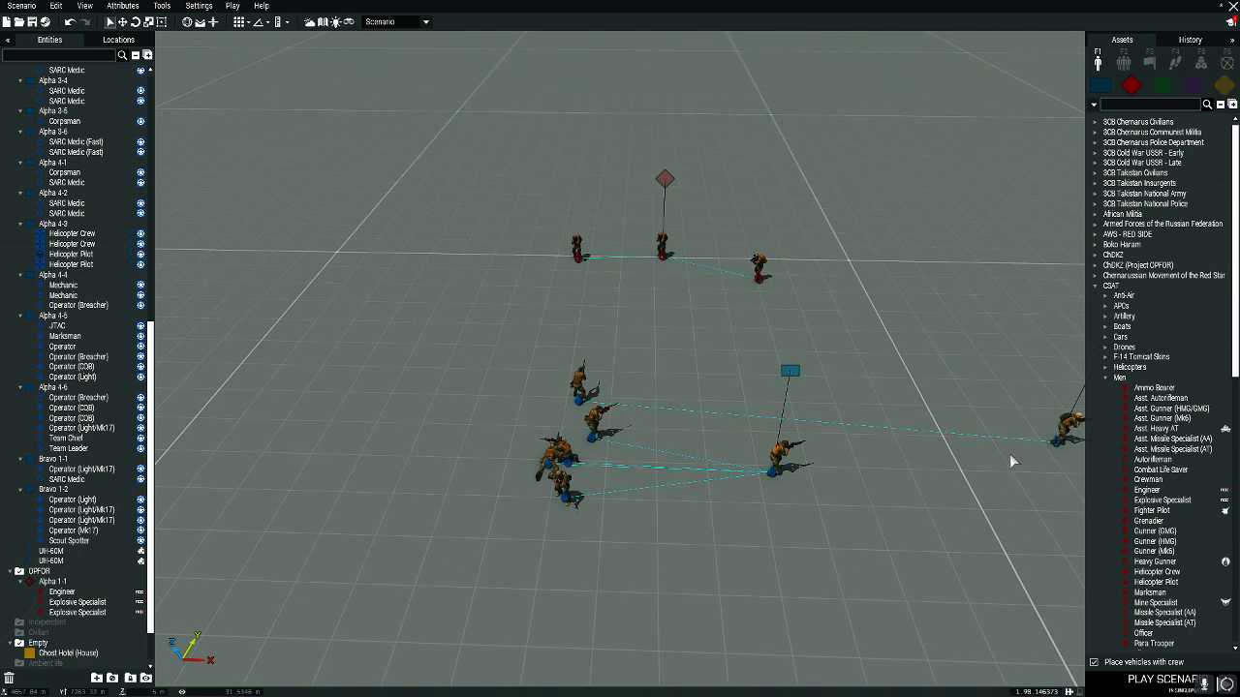
{"action": "left_click_drag", "start_coordinate": [1065, 448], "coordinate": [450, 458]}
{"action": "left_click", "coordinate": [474, 532]}
Undo the last edit to the rearranged squad and redo it.
{"action": "key", "text": "a"}
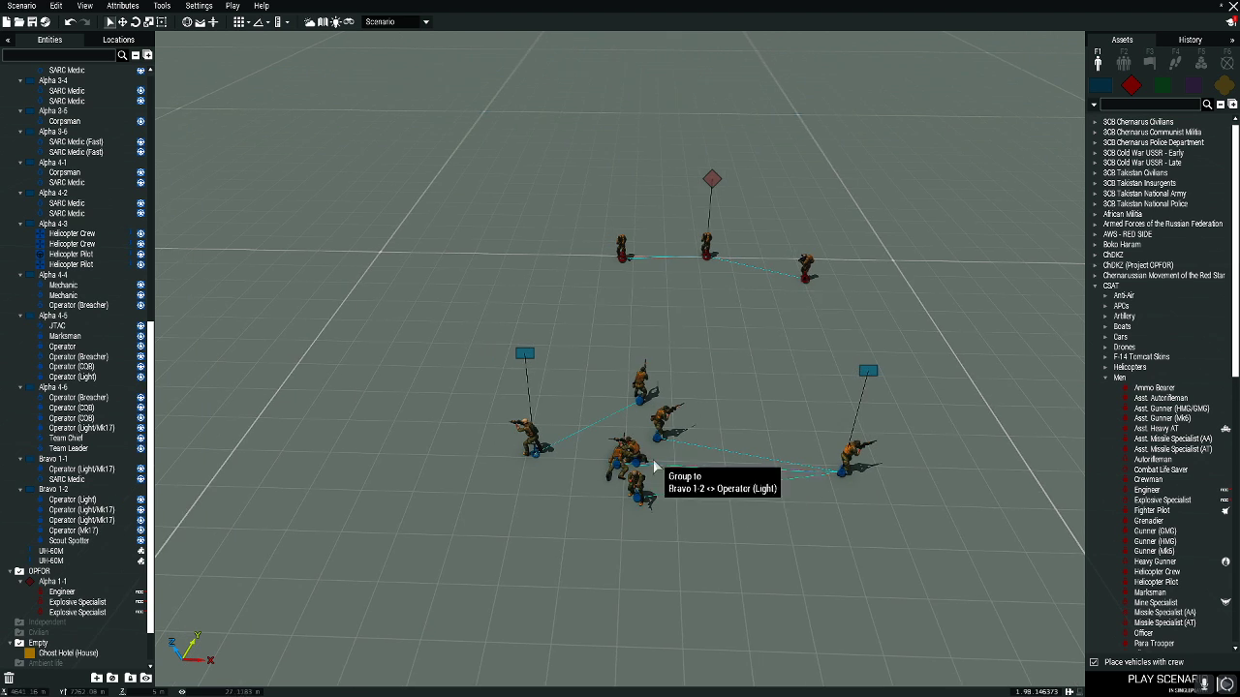
{"action": "scroll", "coordinate": [654, 466], "scroll_direction": "up", "scroll_amount": 3}
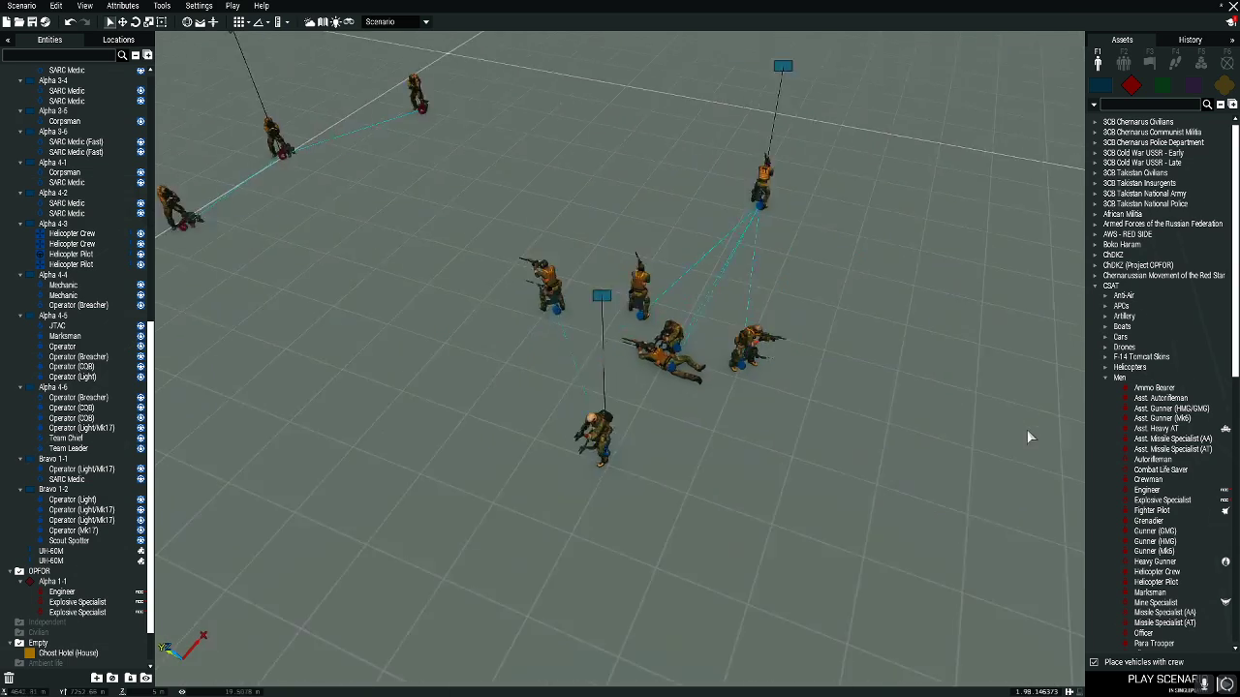
{"action": "left_click", "coordinate": [71, 22]}
{"action": "left_click", "coordinate": [84, 22]}
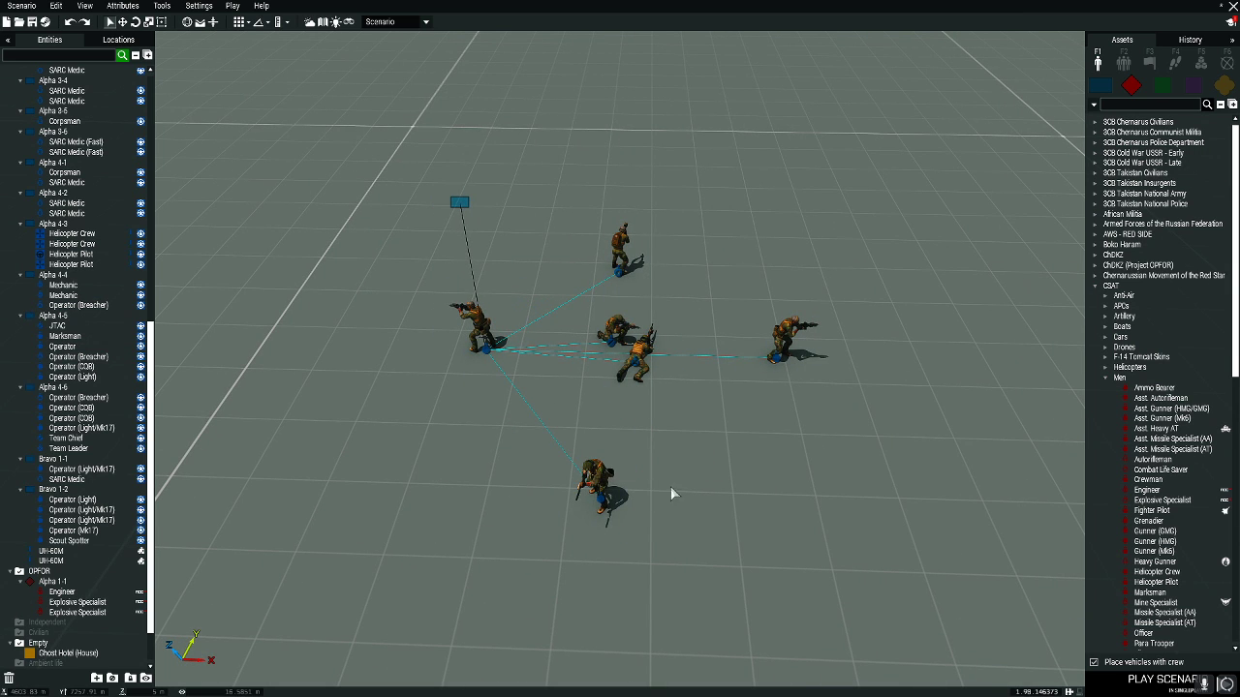
Spread the Operator (Breacher), both Operators (CQB) and the Operator (Light/Mk17) of Alpha 4-6 farther out from the two central leaders.
{"action": "scroll", "coordinate": [742, 457], "scroll_direction": "up", "scroll_amount": 5}
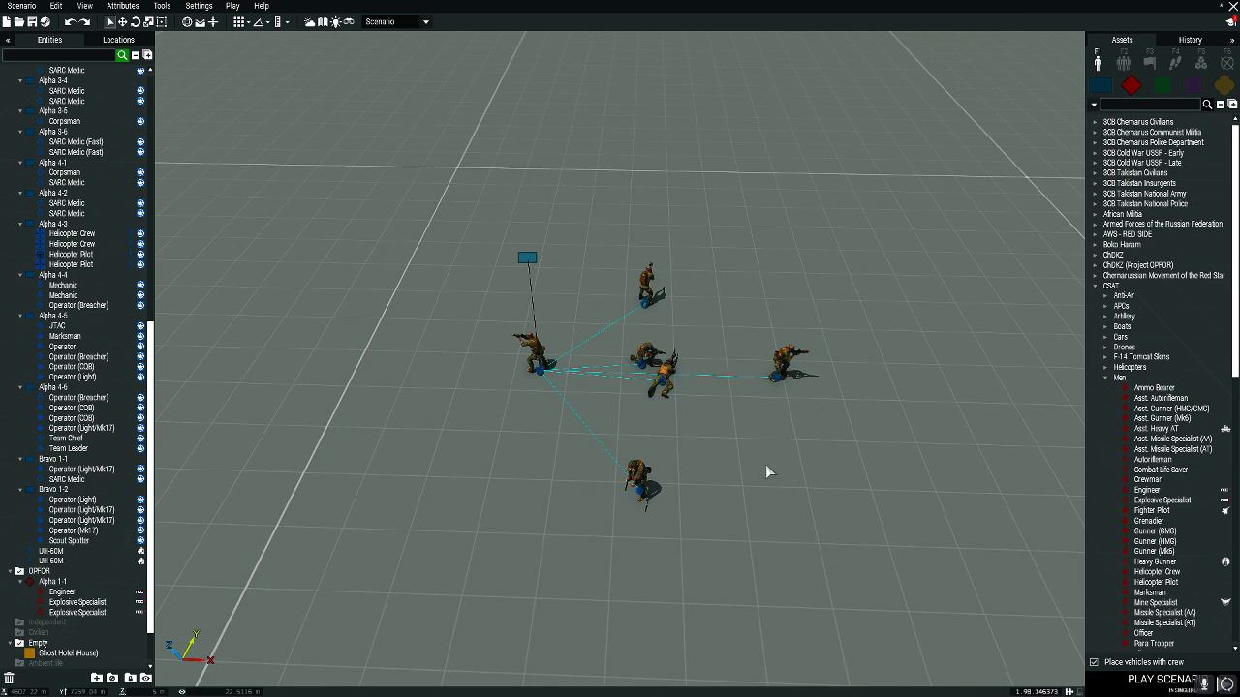
{"action": "key", "text": "a"}
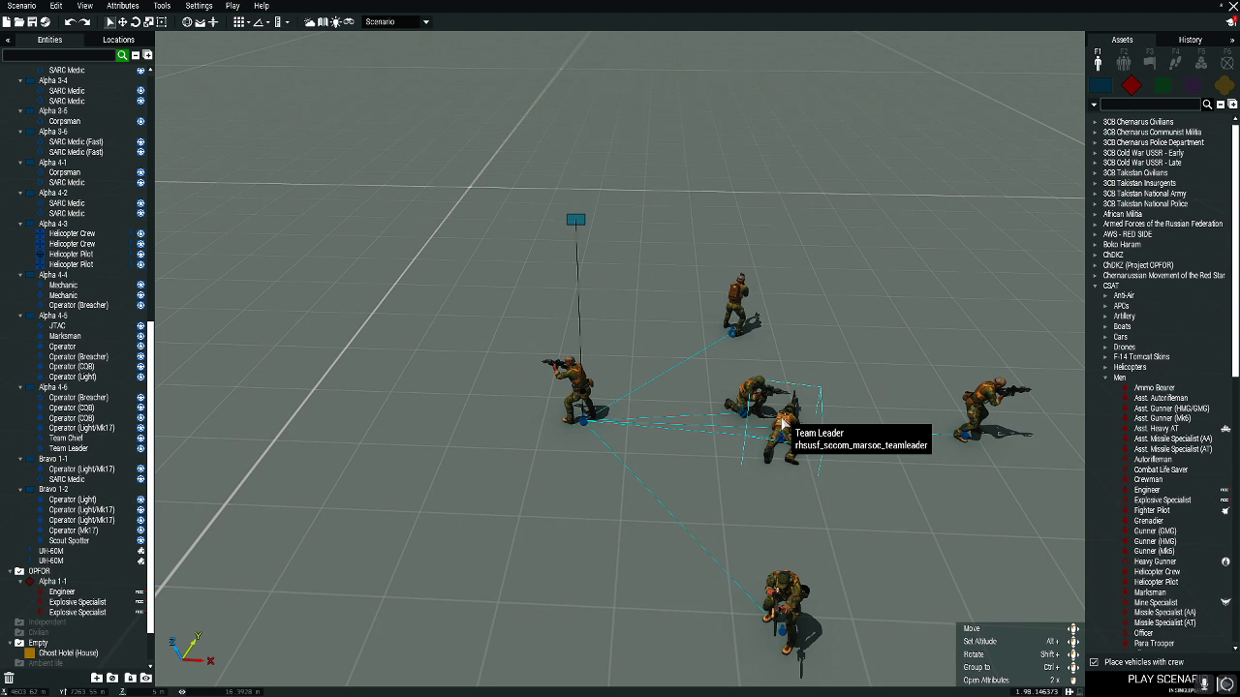
{"action": "left_click_drag", "start_coordinate": [725, 332], "coordinate": [542, 406]}
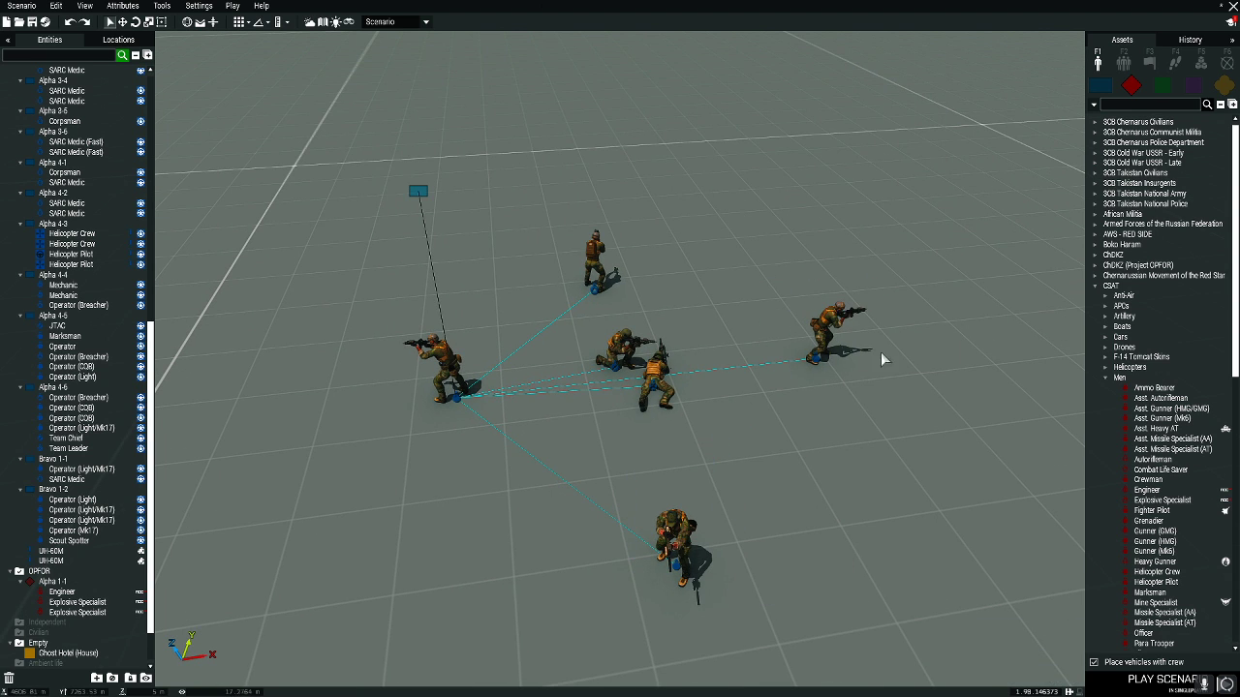
{"action": "key", "text": "d"}
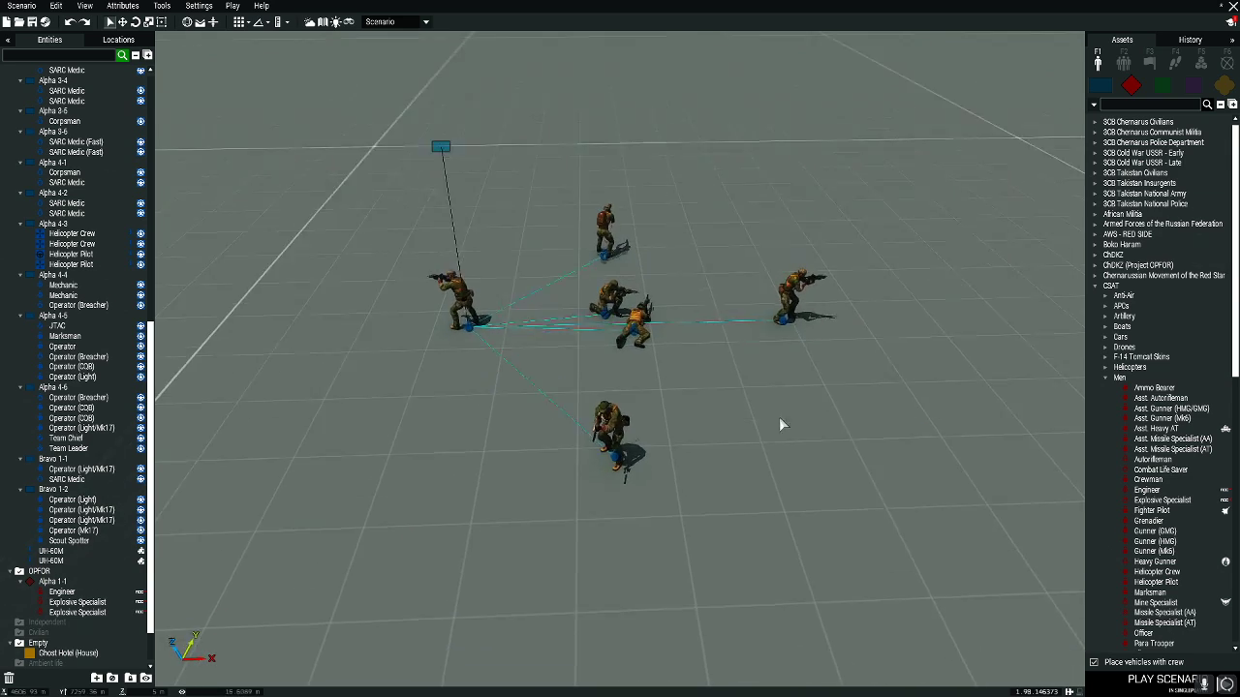
{"action": "key", "text": "w"}
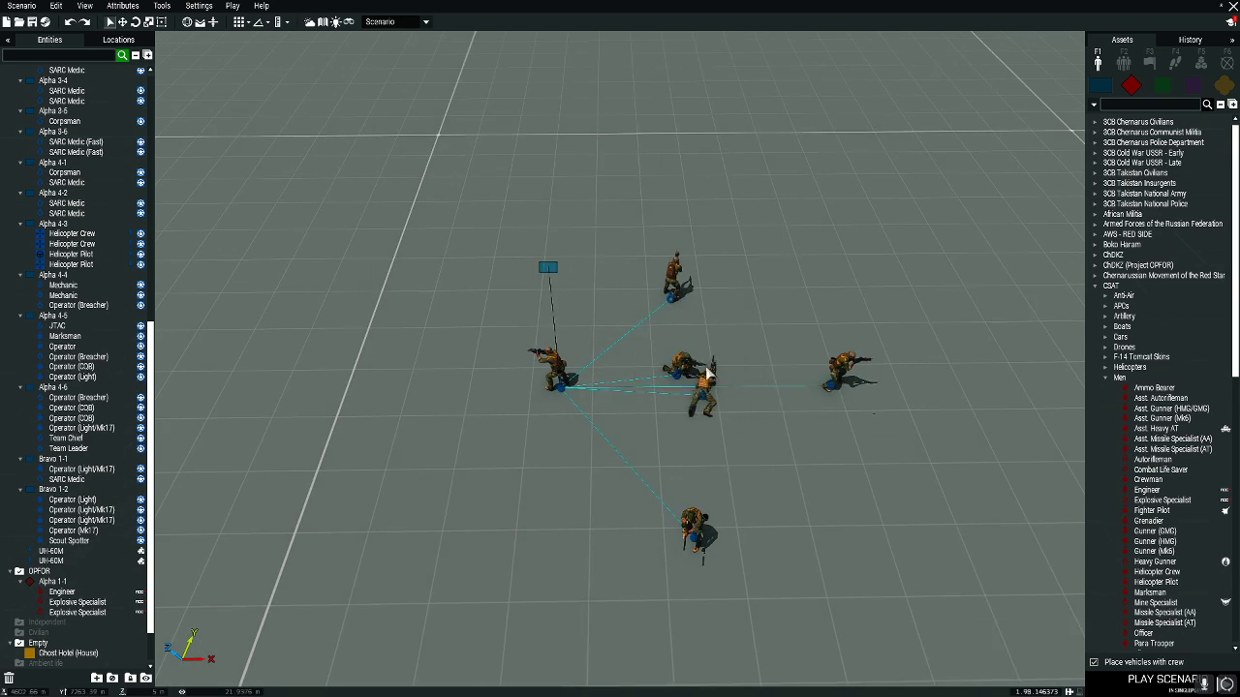
{"action": "left_click_drag", "start_coordinate": [683, 353], "coordinate": [673, 274]}
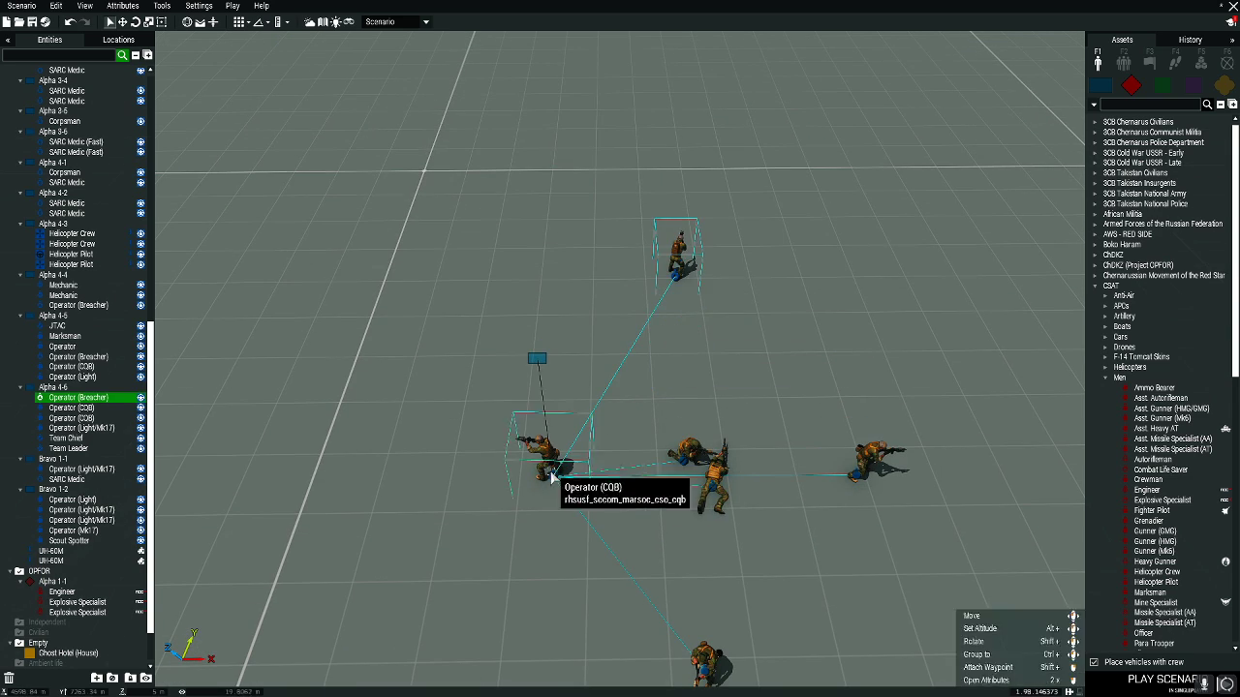
{"action": "left_click_drag", "start_coordinate": [542, 460], "coordinate": [401, 460]}
{"action": "key", "text": "d"}
{"action": "left_click_drag", "start_coordinate": [761, 484], "coordinate": [906, 482]}
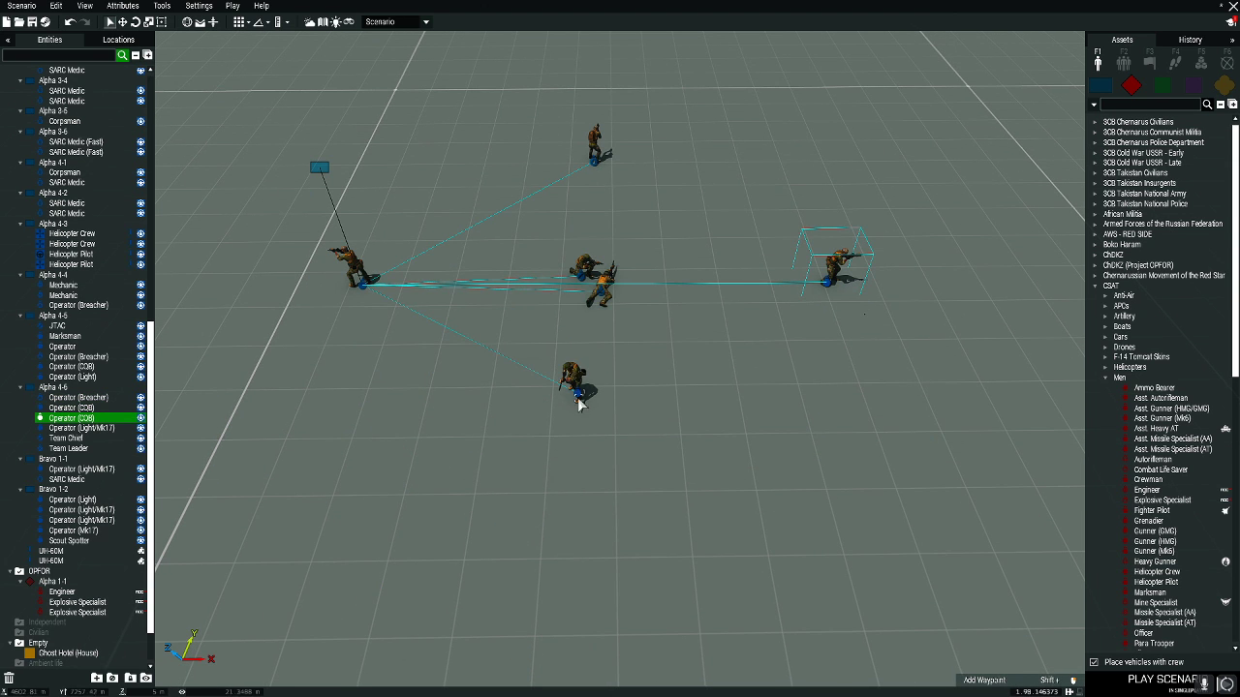
{"action": "left_click_drag", "start_coordinate": [578, 404], "coordinate": [582, 503]}
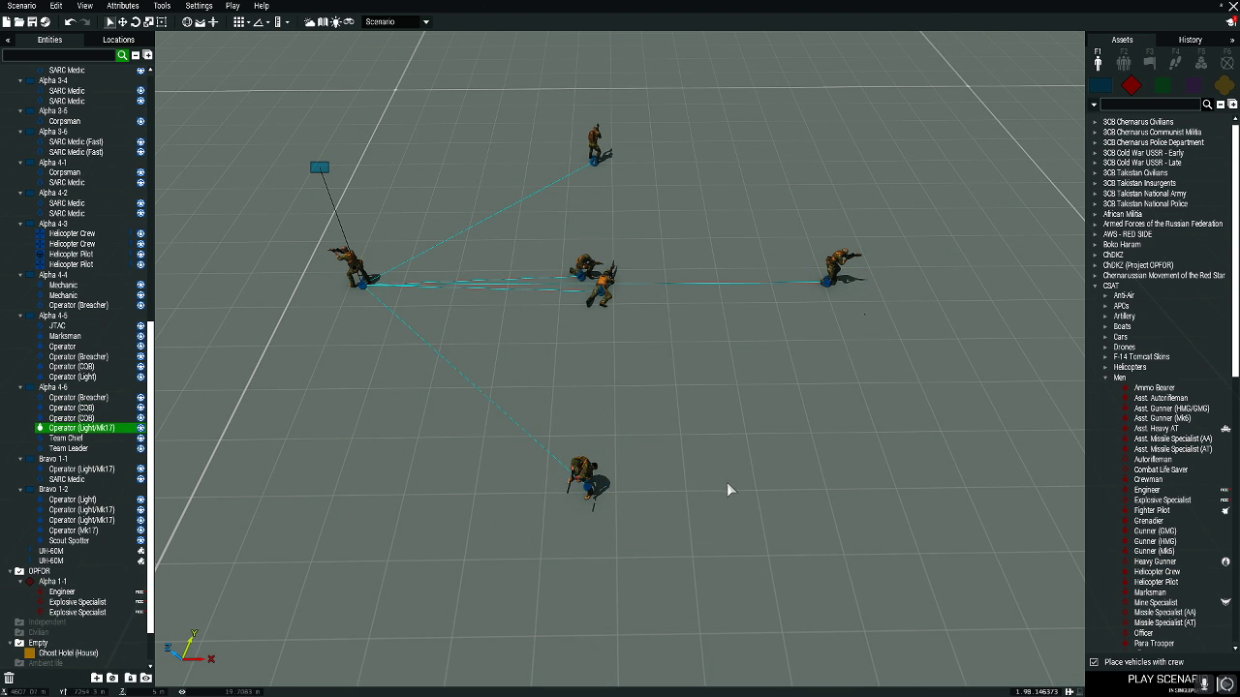
Place an OPFOR Engineer outside the widened formation, by the gap between two outer operators, and reposition him beside it.
{"action": "key", "text": "s"}
{"action": "left_click", "coordinate": [697, 444]}
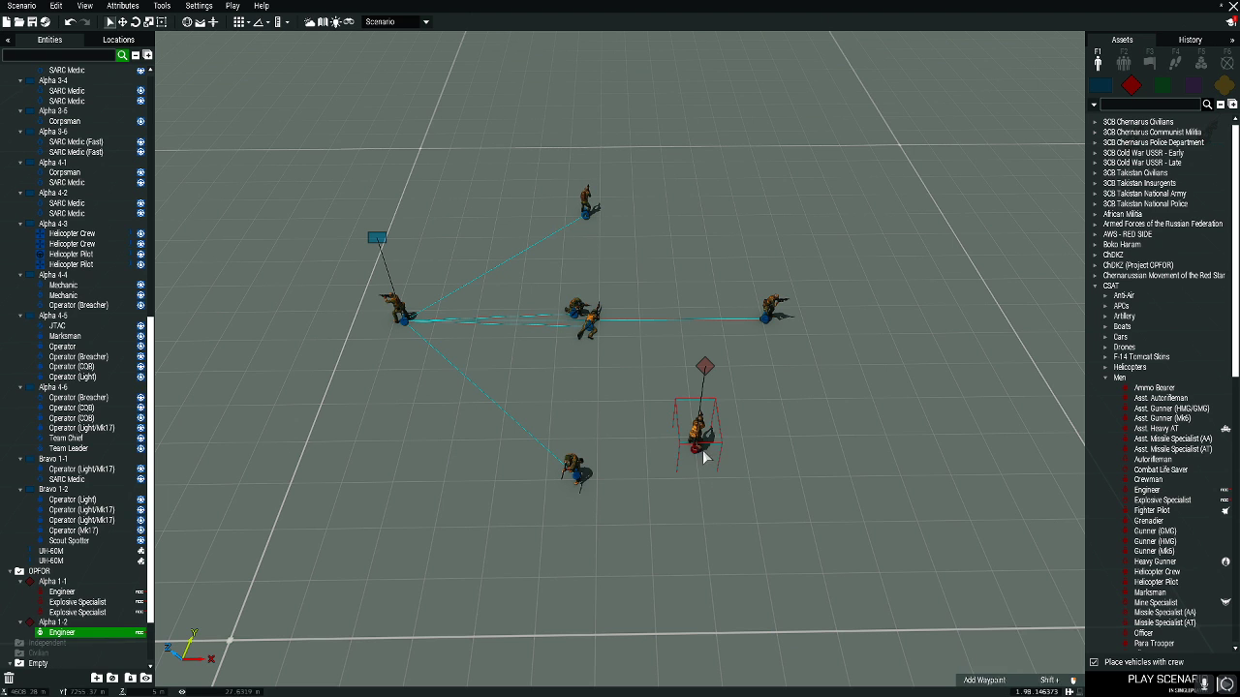
{"action": "left_click_drag", "start_coordinate": [701, 451], "coordinate": [775, 455]}
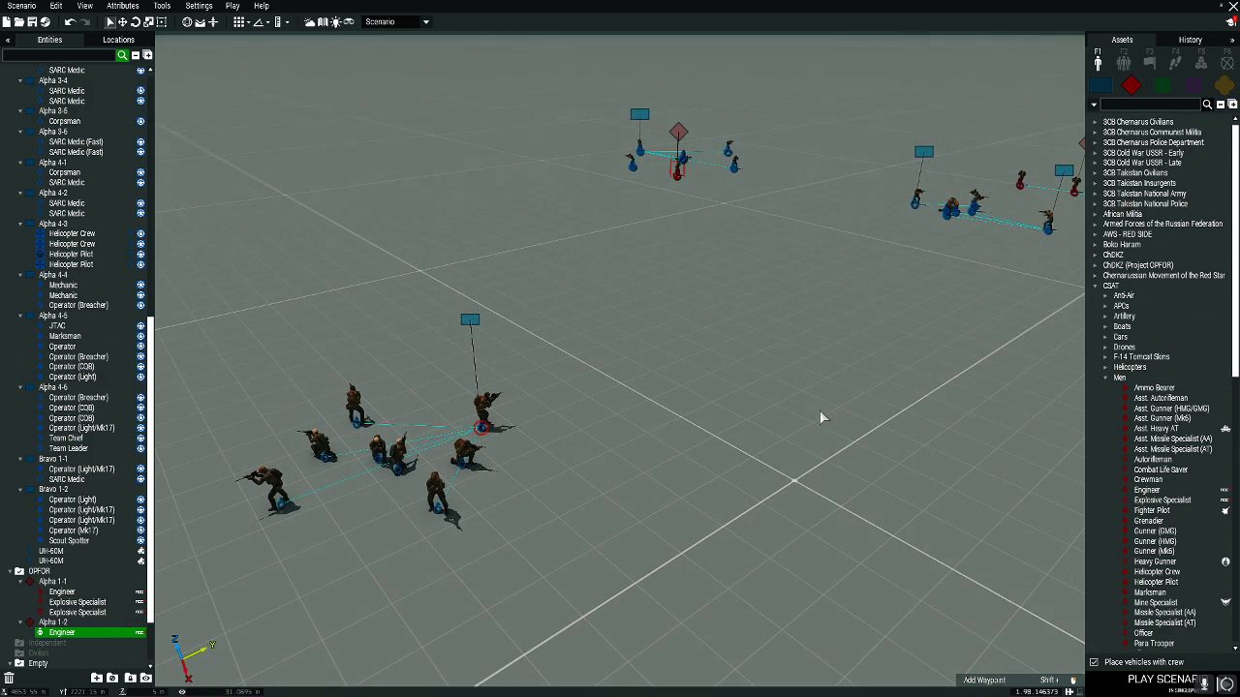
Examine the larger squad's all-round security formation up close and compare its spacing with the neighbouring groups.
{"action": "scroll", "coordinate": [675, 463], "scroll_direction": "up", "scroll_amount": 3}
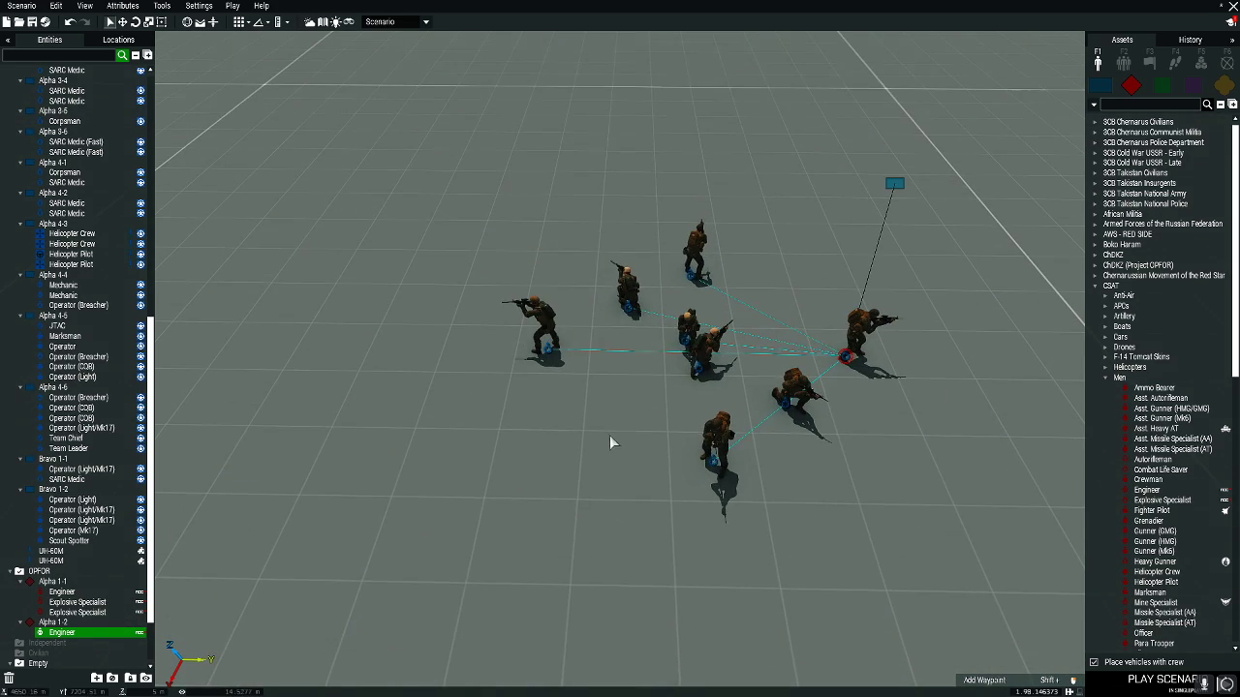
{"action": "key", "text": "a"}
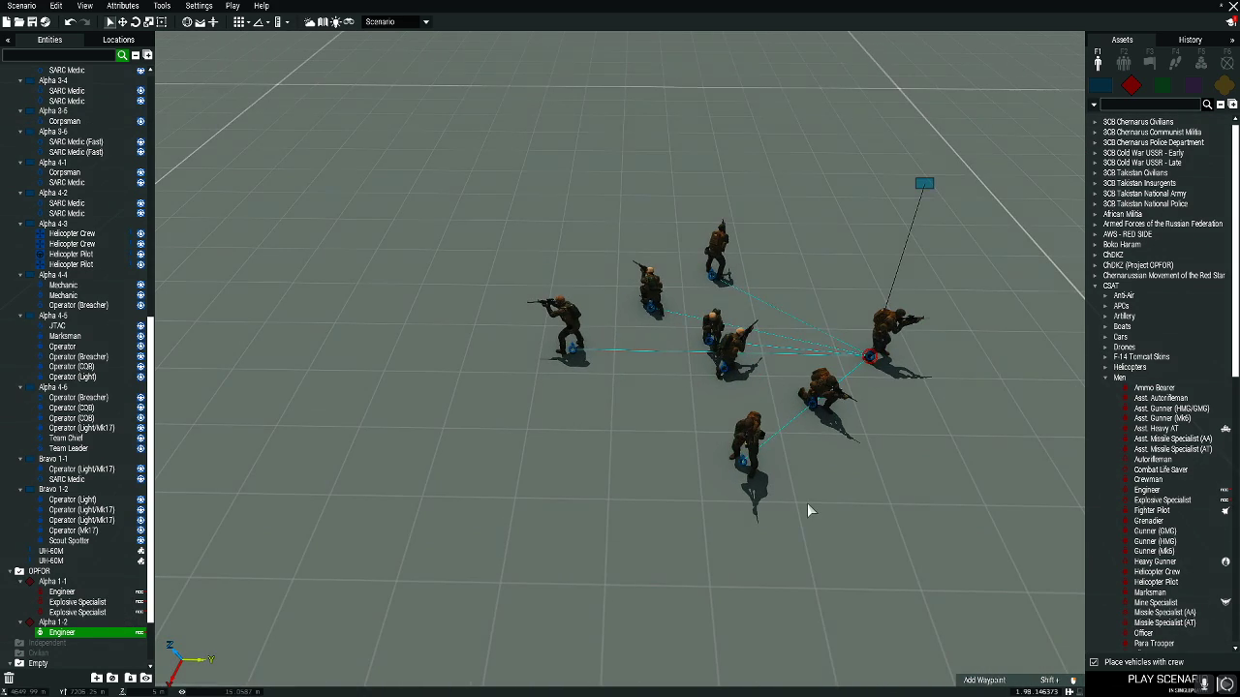
{"action": "key", "text": "d"}
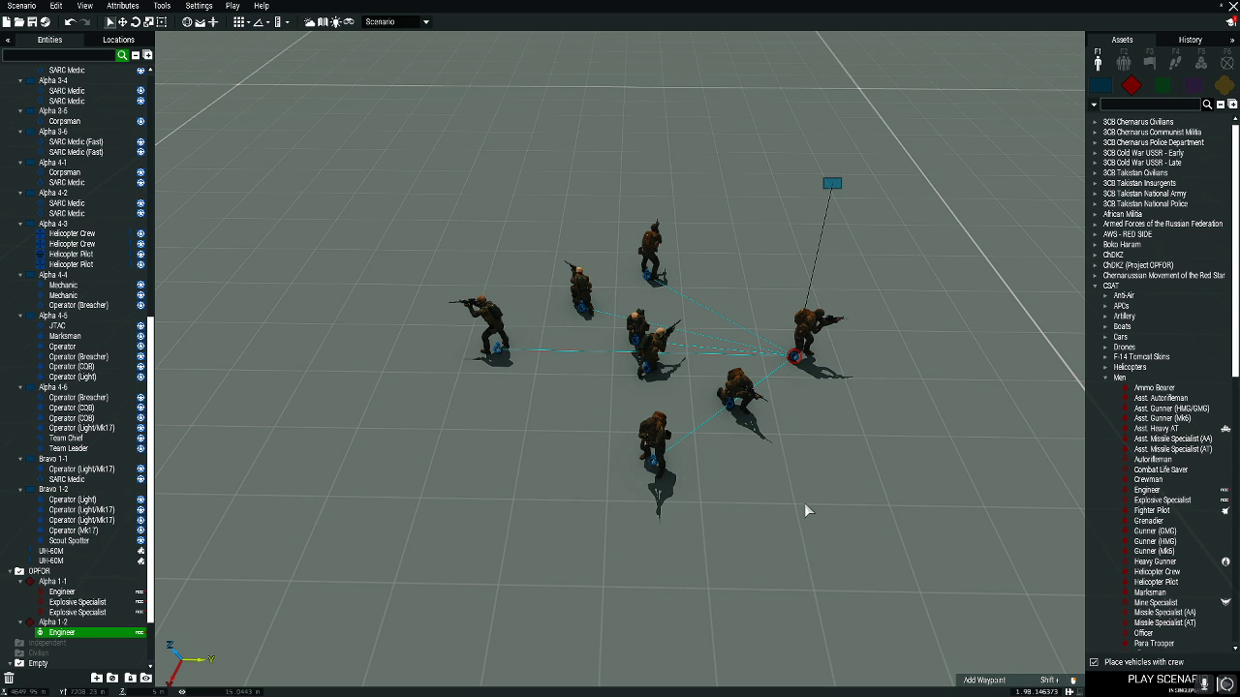
{"action": "scroll", "coordinate": [803, 503], "scroll_direction": "down", "scroll_amount": 10}
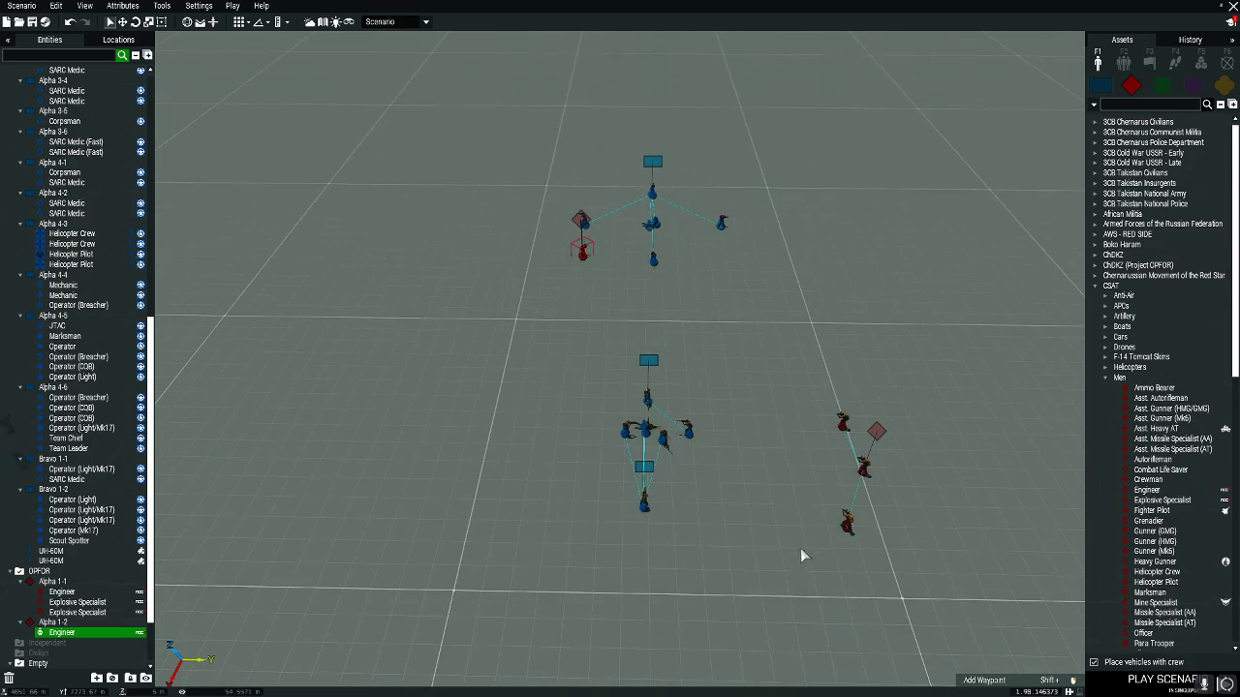
{"action": "left_click_drag", "start_coordinate": [783, 567], "coordinate": [626, 417]}
{"action": "scroll", "coordinate": [782, 474], "scroll_direction": "up", "scroll_amount": 8}
{"action": "left_click_drag", "start_coordinate": [721, 240], "coordinate": [616, 283]}
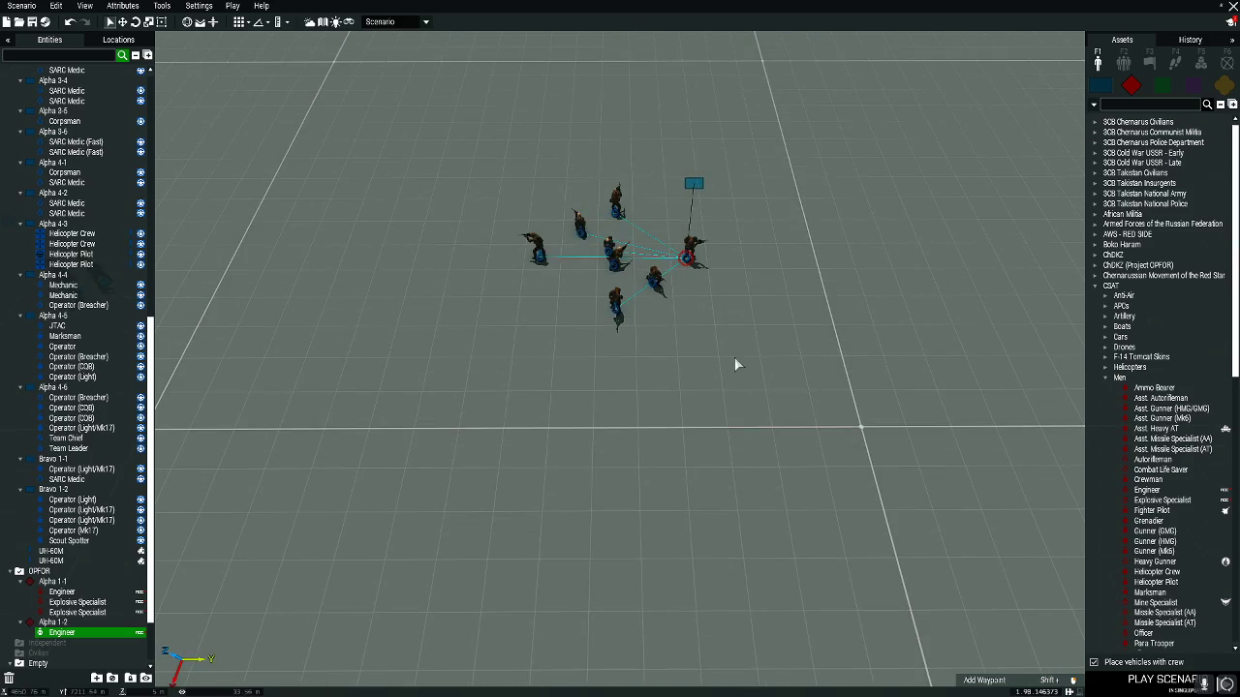
{"action": "left_click_drag", "start_coordinate": [731, 360], "coordinate": [896, 452]}
{"action": "scroll", "coordinate": [656, 383], "scroll_direction": "up", "scroll_amount": 5}
{"action": "scroll", "coordinate": [896, 452], "scroll_direction": "down", "scroll_amount": 4}
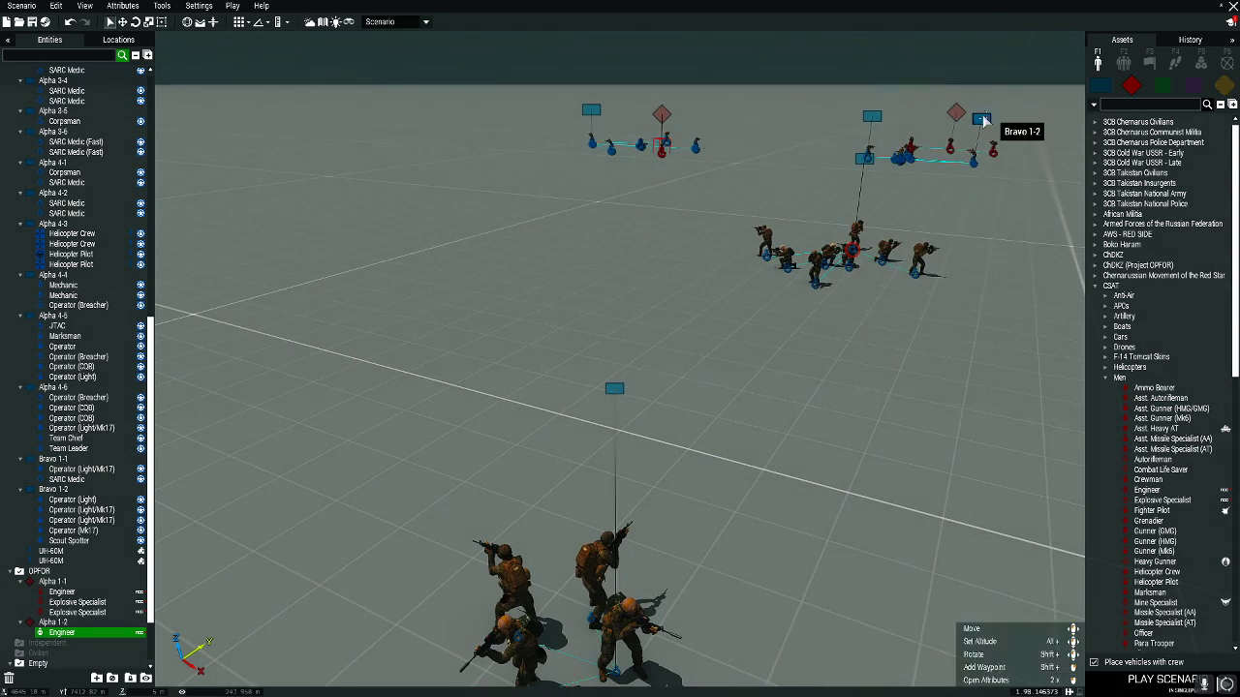
Inspect the tight four-man medic team and how each man's facing covers a different sector.
{"action": "left_click_drag", "start_coordinate": [1000, 368], "coordinate": [843, 504]}
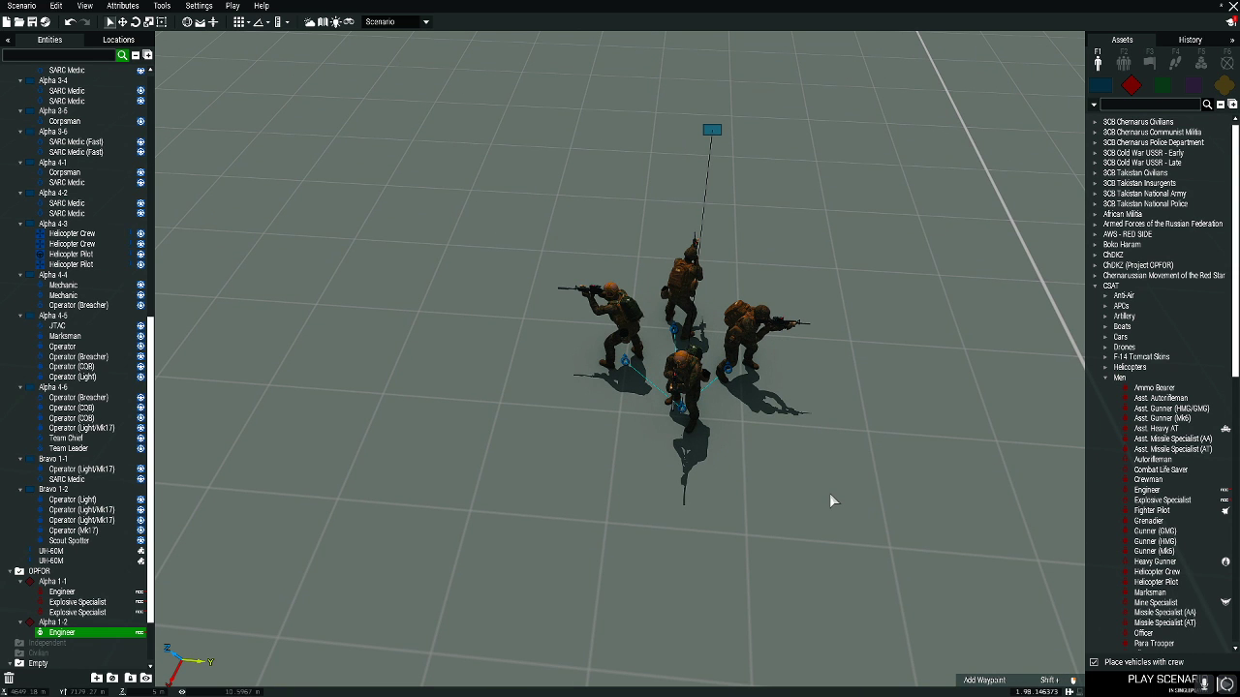
{"action": "mouse_move", "coordinate": [829, 493]}
{"action": "left_mouse_down"}
{"action": "mouse_move", "coordinate": [830, 416]}
{"action": "mouse_move", "coordinate": [809, 488]}
{"action": "mouse_move", "coordinate": [827, 511]}
{"action": "left_mouse_up"}
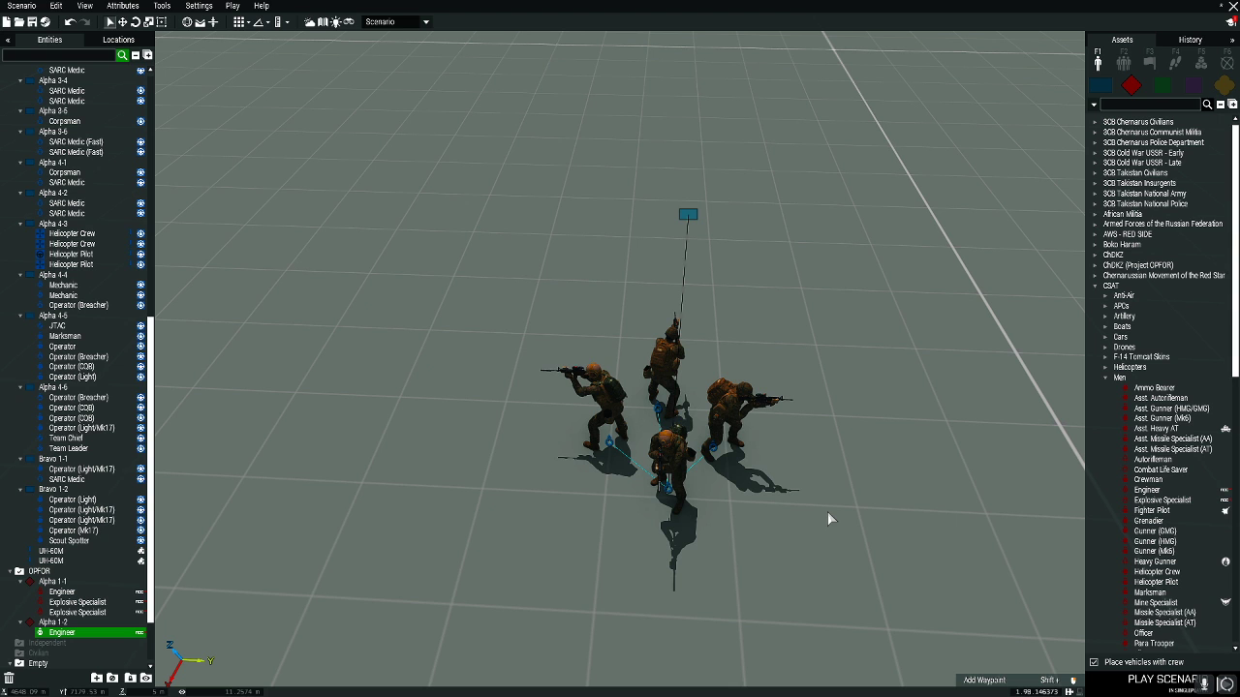
{"action": "mouse_move", "coordinate": [828, 511]}
{"action": "left_mouse_down"}
{"action": "mouse_move", "coordinate": [845, 382]}
{"action": "mouse_move", "coordinate": [776, 490]}
{"action": "mouse_move", "coordinate": [824, 507]}
{"action": "left_mouse_up"}
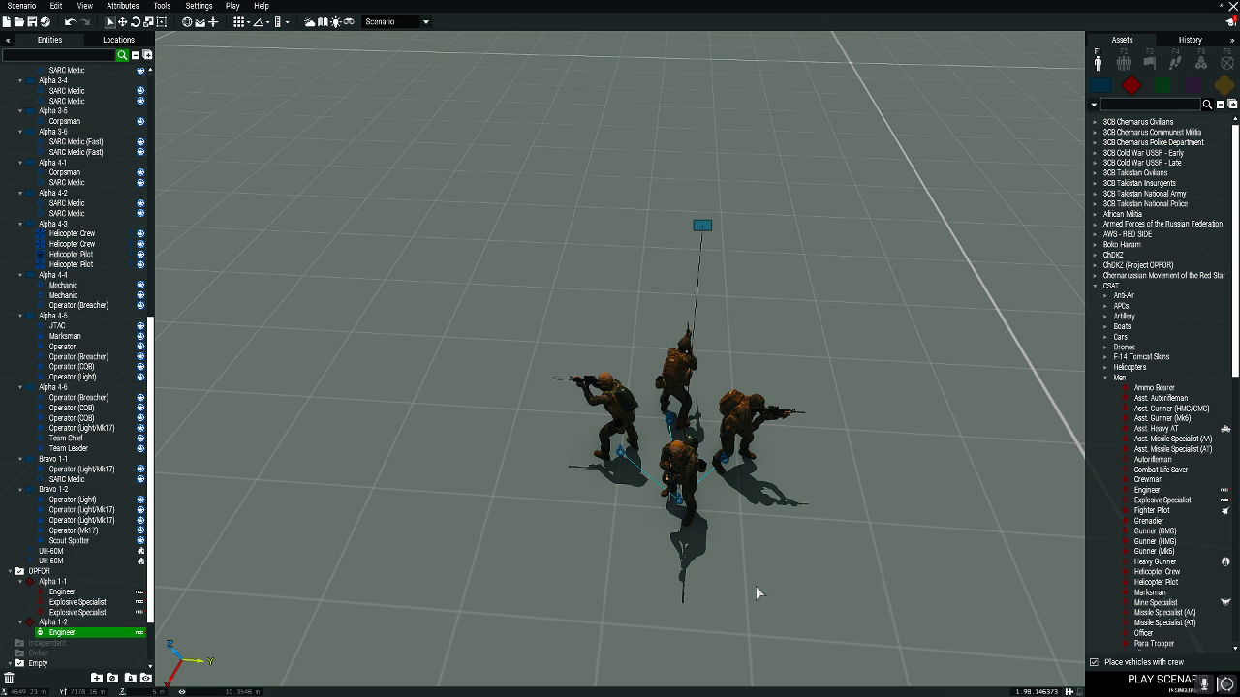
{"action": "left_click_drag", "start_coordinate": [753, 588], "coordinate": [903, 170]}
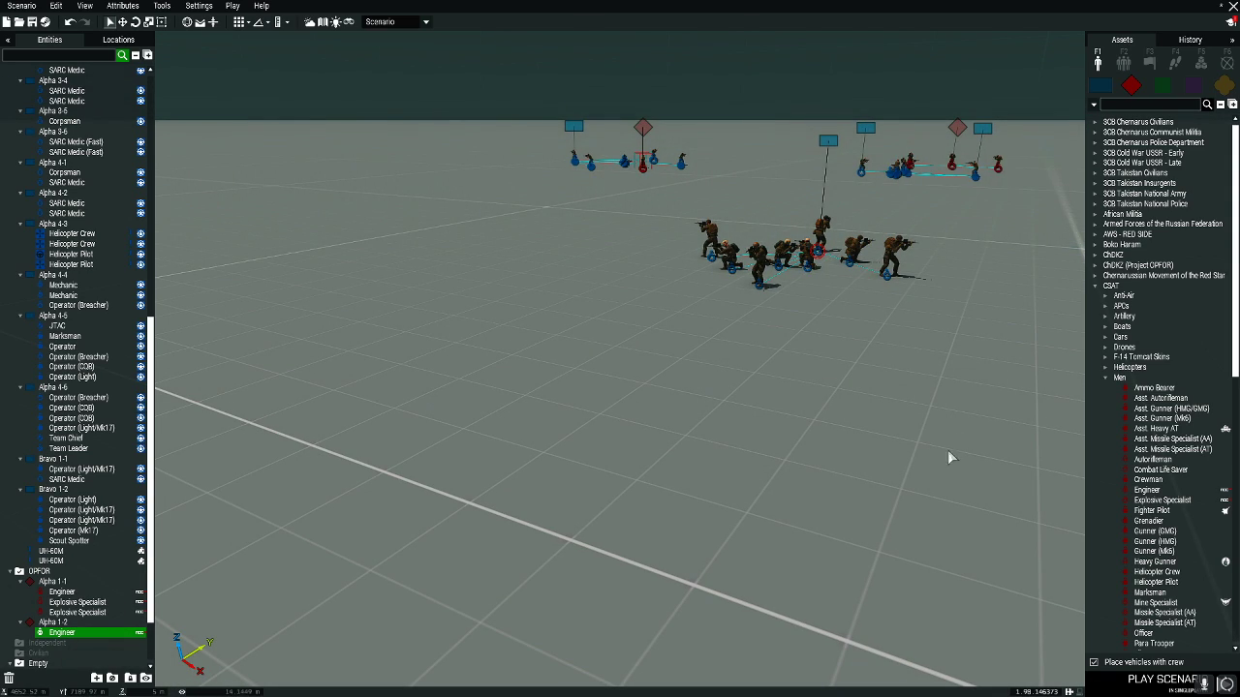
{"action": "scroll", "coordinate": [943, 448], "scroll_direction": "down", "scroll_amount": 5}
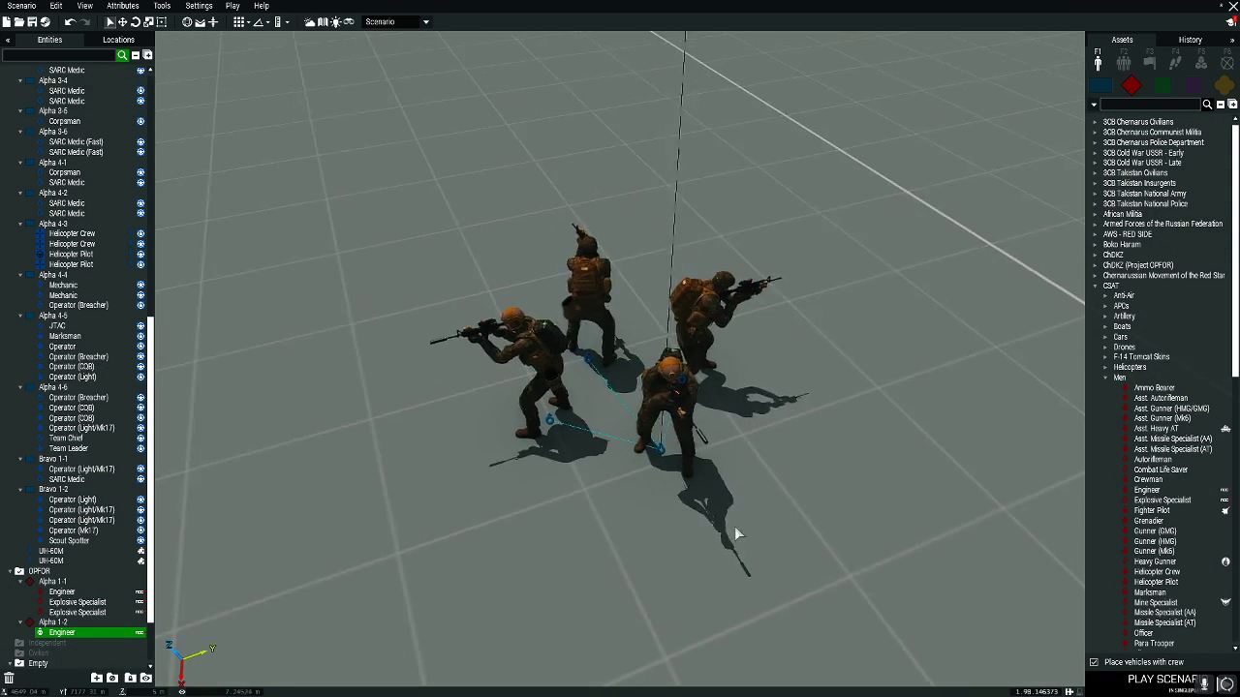
Rotate the flanking Corpsman and SARC Medic (Fast) of the four-man team to face the same way as the front man.
{"action": "left_click_drag", "start_coordinate": [729, 525], "coordinate": [595, 278]}
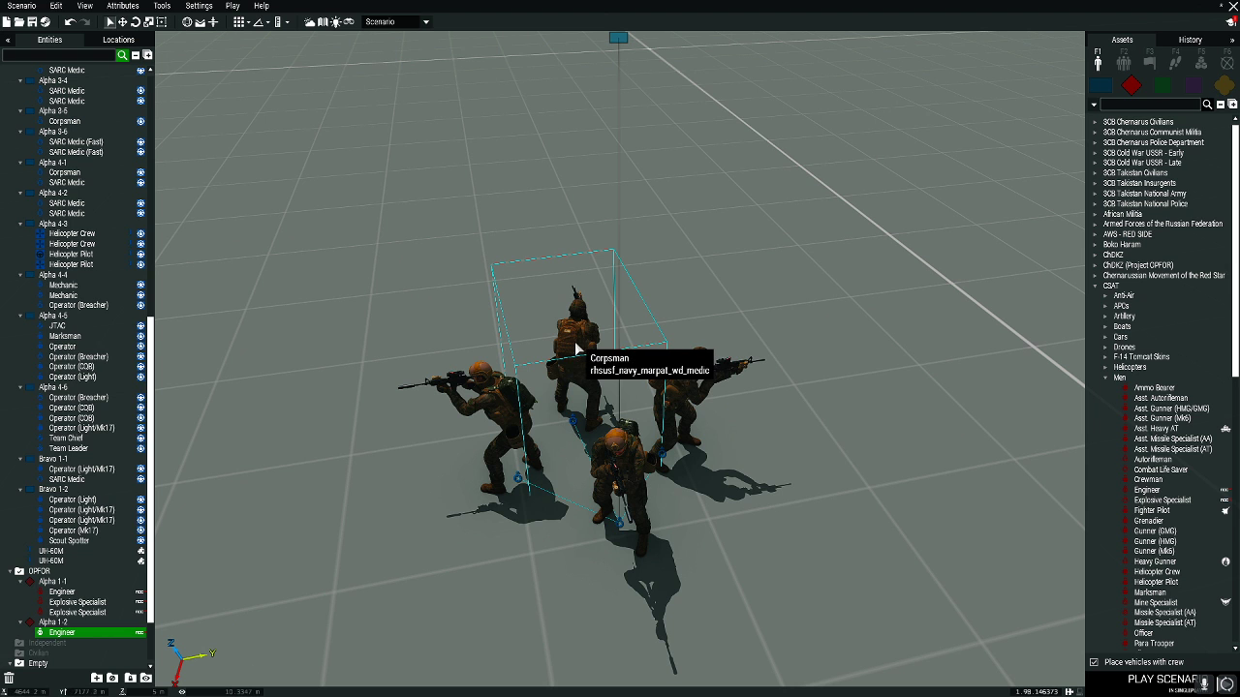
{"action": "left_click_drag", "start_coordinate": [655, 380], "coordinate": [752, 414]}
{"action": "left_click", "coordinate": [711, 410]}
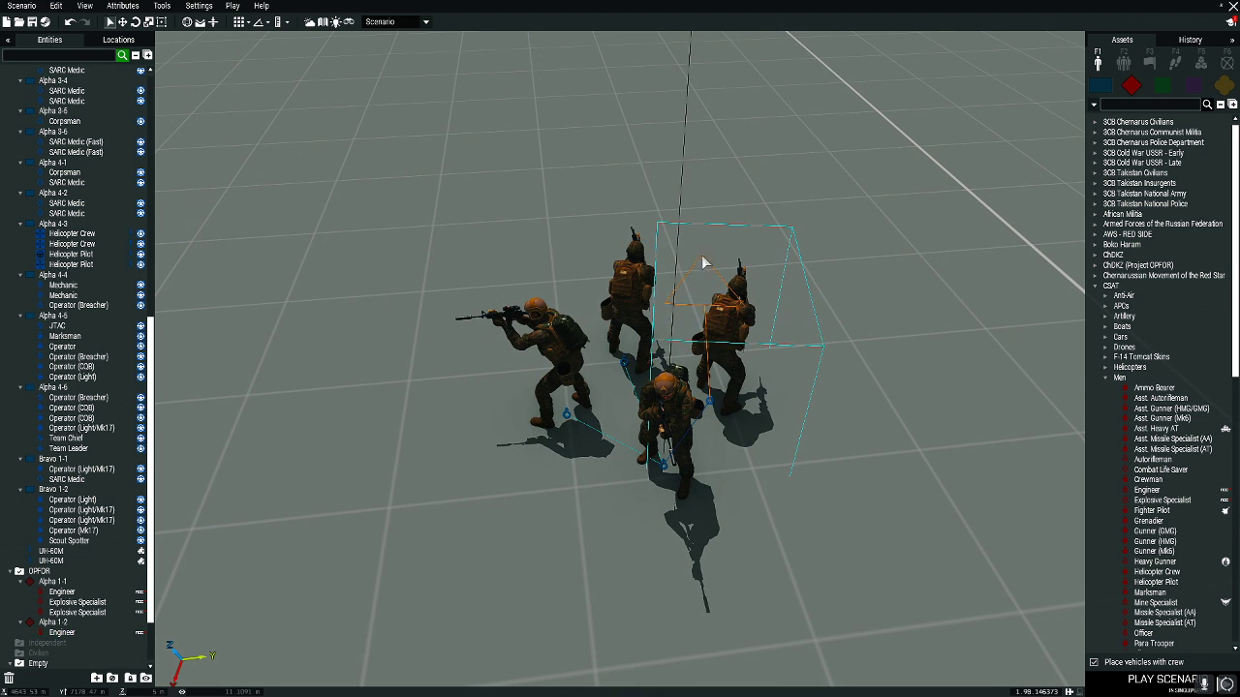
{"action": "left_click", "coordinate": [564, 417]}
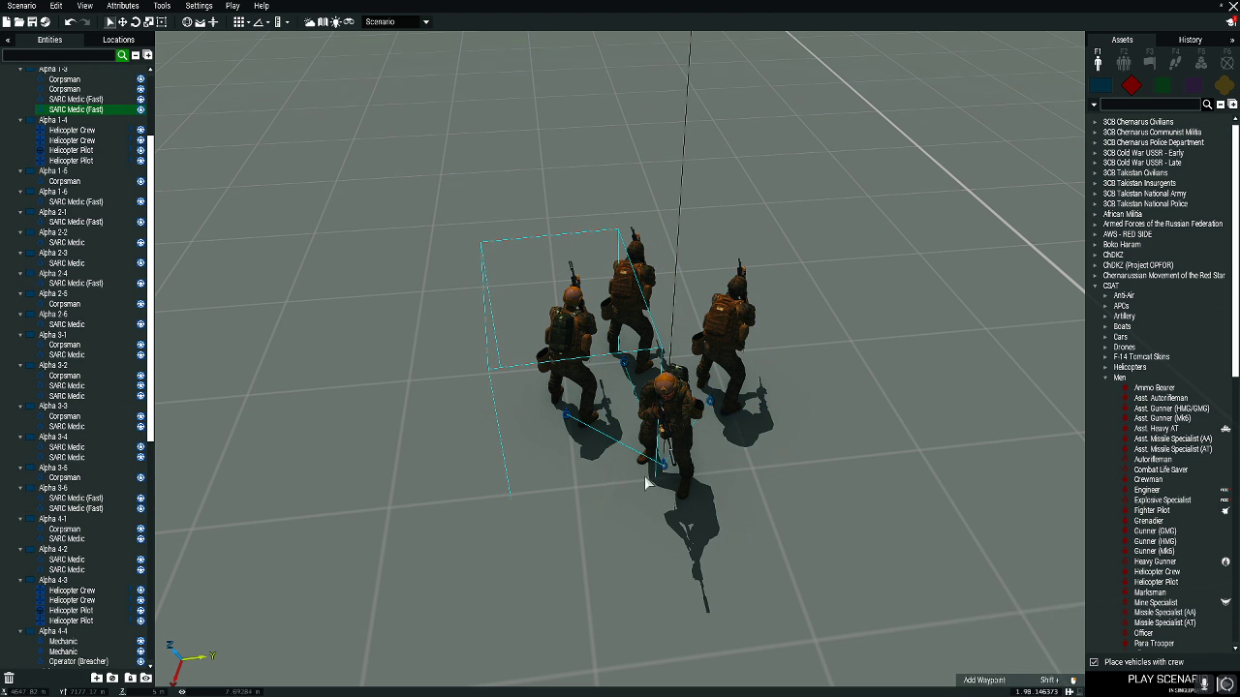
Rotate both Corpsmen and one SARC Medic (Fast) toward a new common direction and turn the other SARC Medic (Fast) to guard the rear.
{"action": "left_click_drag", "start_coordinate": [664, 473], "coordinate": [870, 357]}
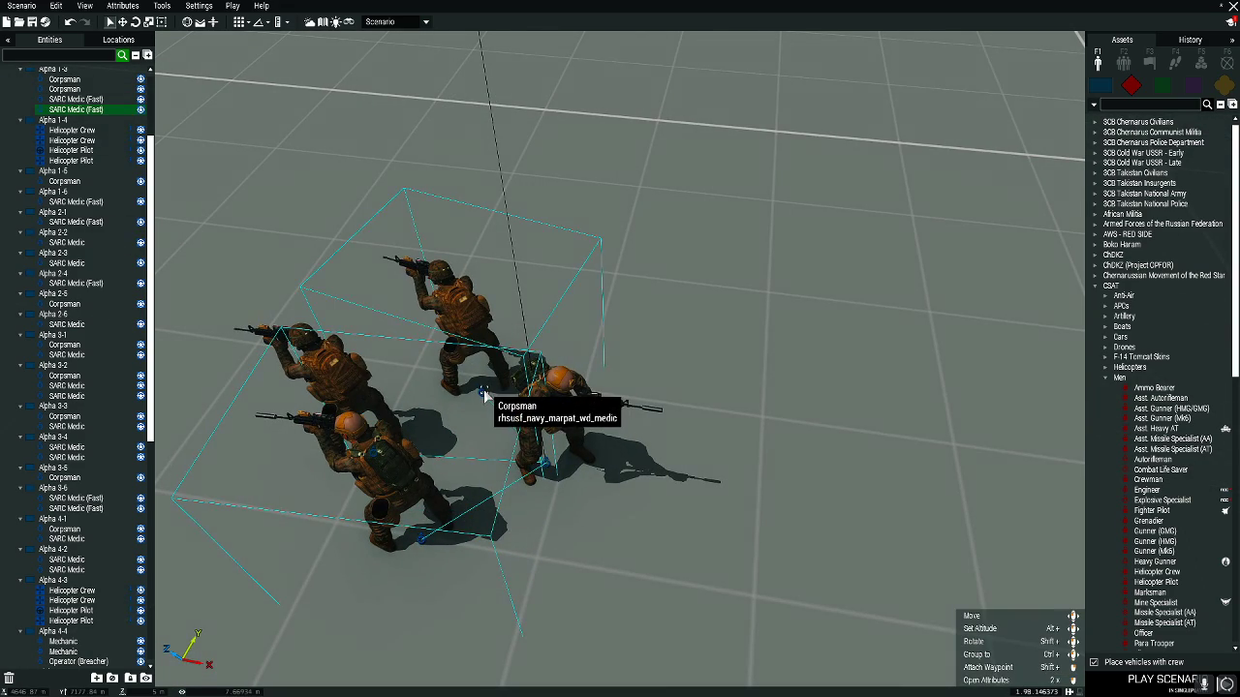
{"action": "left_click", "coordinate": [484, 395]}
{"action": "key", "text": "a"}
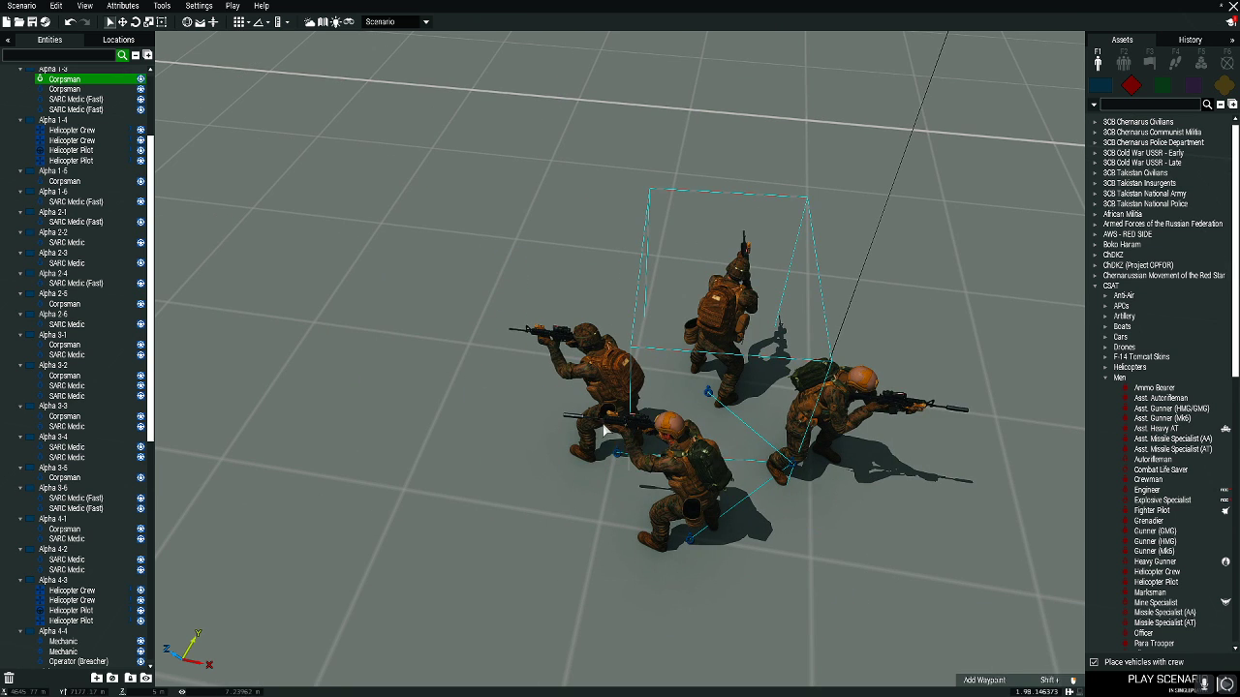
{"action": "left_click_drag", "start_coordinate": [616, 455], "coordinate": [647, 244]}
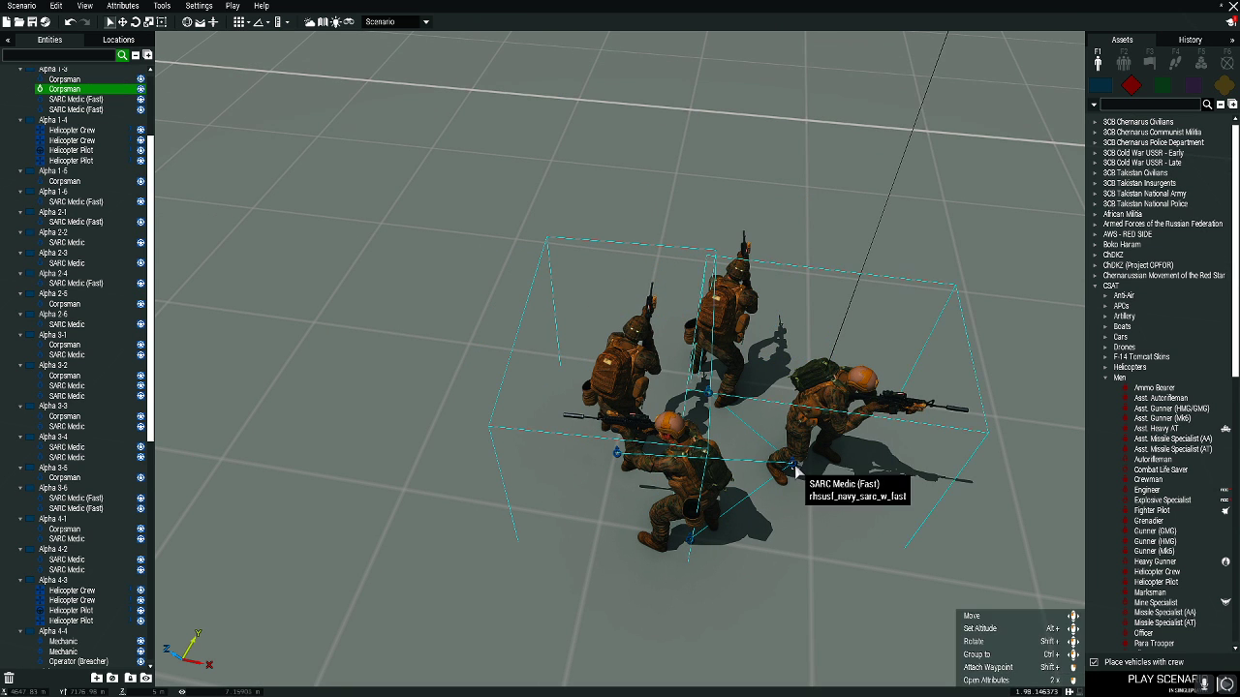
{"action": "left_click_drag", "start_coordinate": [794, 469], "coordinate": [819, 291]}
{"action": "left_click", "coordinate": [692, 544]}
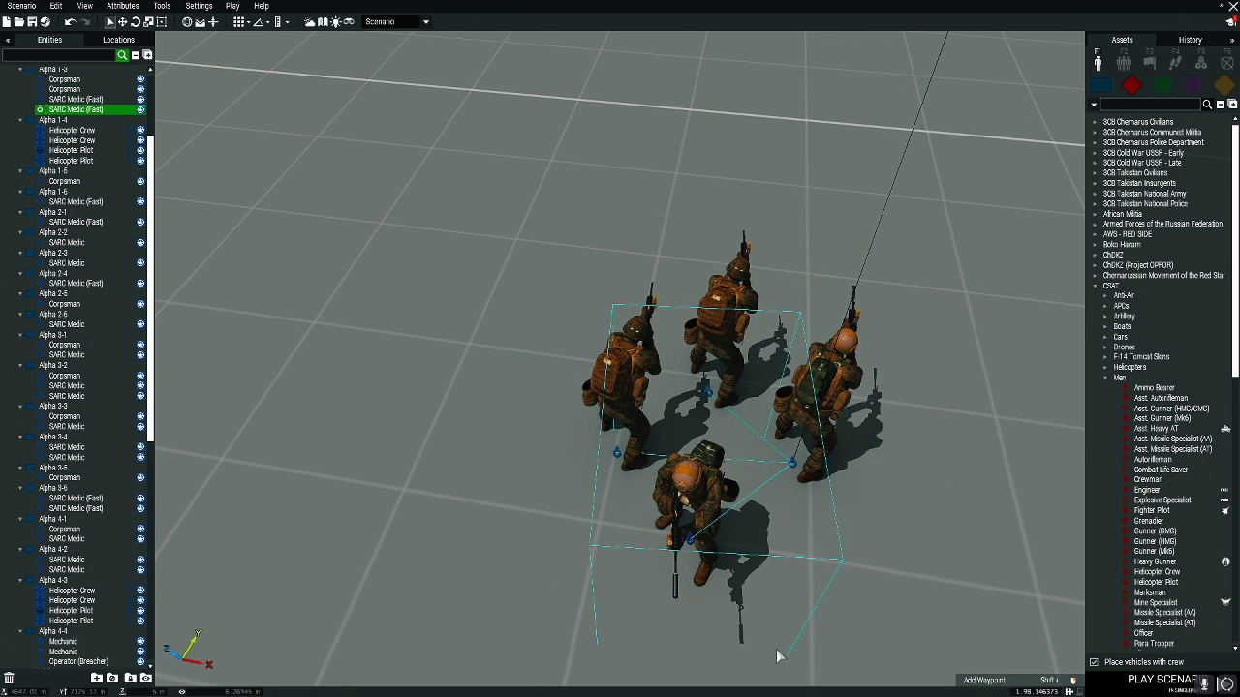
Examine the ring of outward-facing soldiers around the UH-60M helicopter from several distances and angles.
{"action": "scroll", "coordinate": [581, 357], "scroll_direction": "down", "scroll_amount": 5}
{"action": "scroll", "coordinate": [625, 451], "scroll_direction": "up", "scroll_amount": 4}
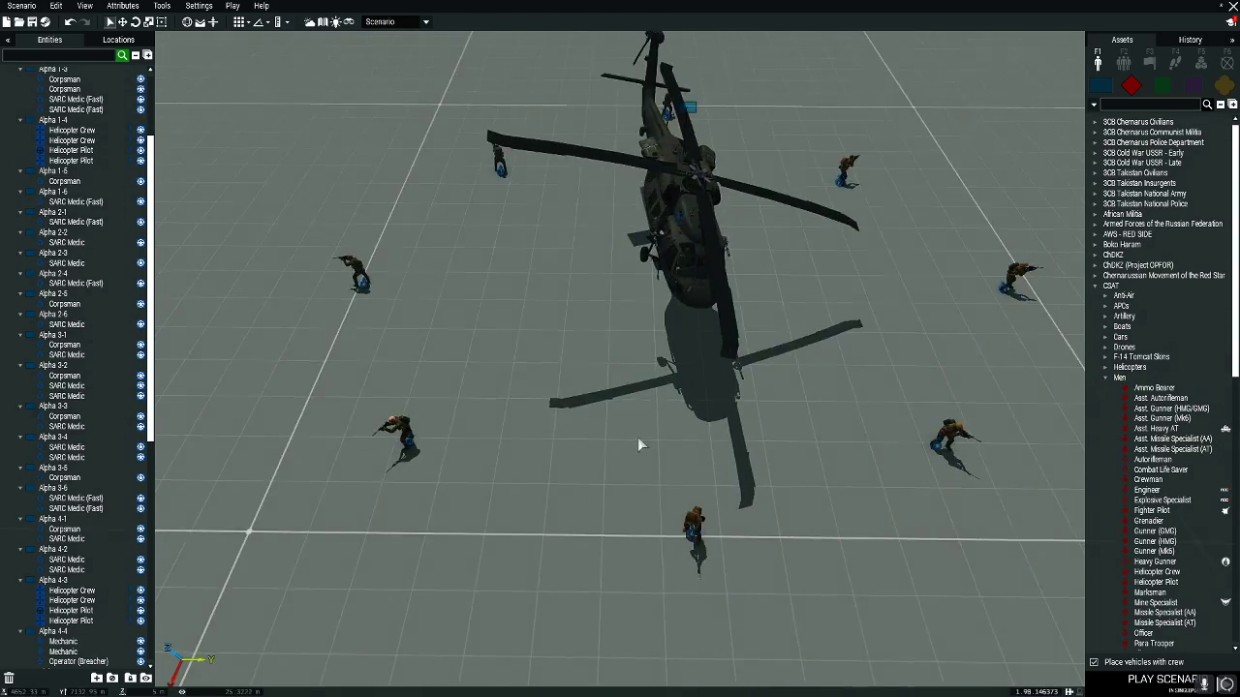
{"action": "scroll", "coordinate": [638, 436], "scroll_direction": "down", "scroll_amount": 3}
{"action": "scroll", "coordinate": [639, 402], "scroll_direction": "up", "scroll_amount": 4}
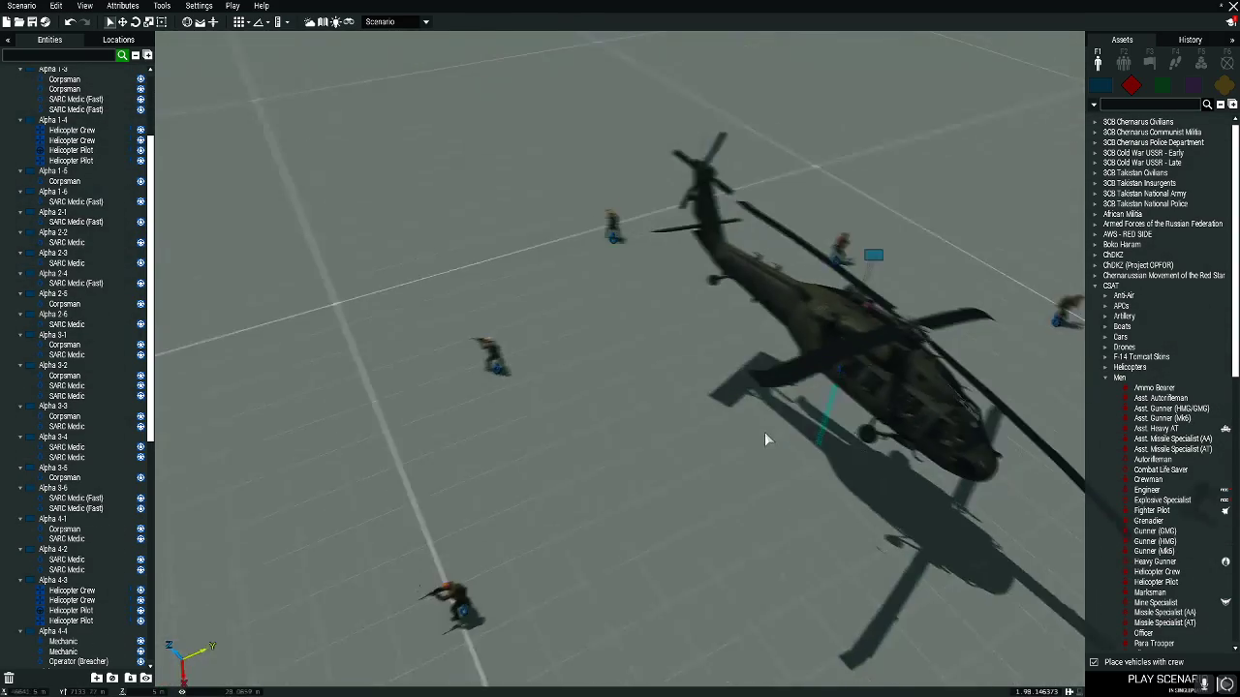
{"action": "scroll", "coordinate": [825, 432], "scroll_direction": "down", "scroll_amount": 4}
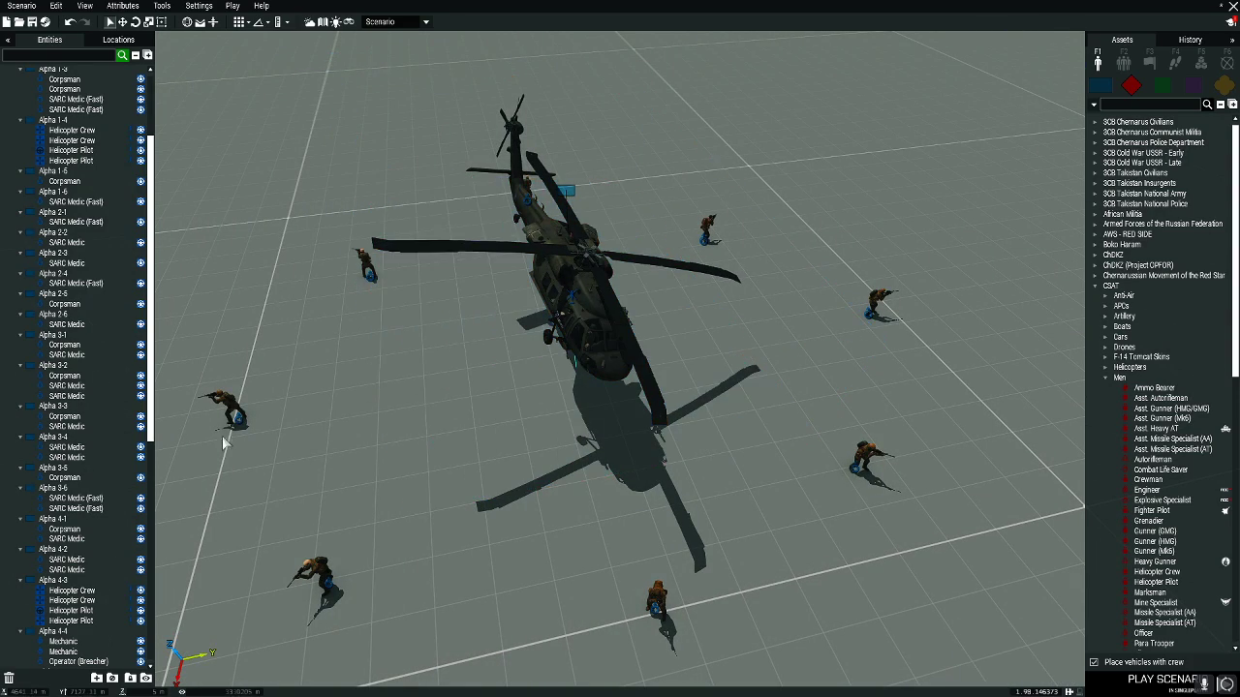
{"action": "scroll", "coordinate": [518, 484], "scroll_direction": "down", "scroll_amount": 2}
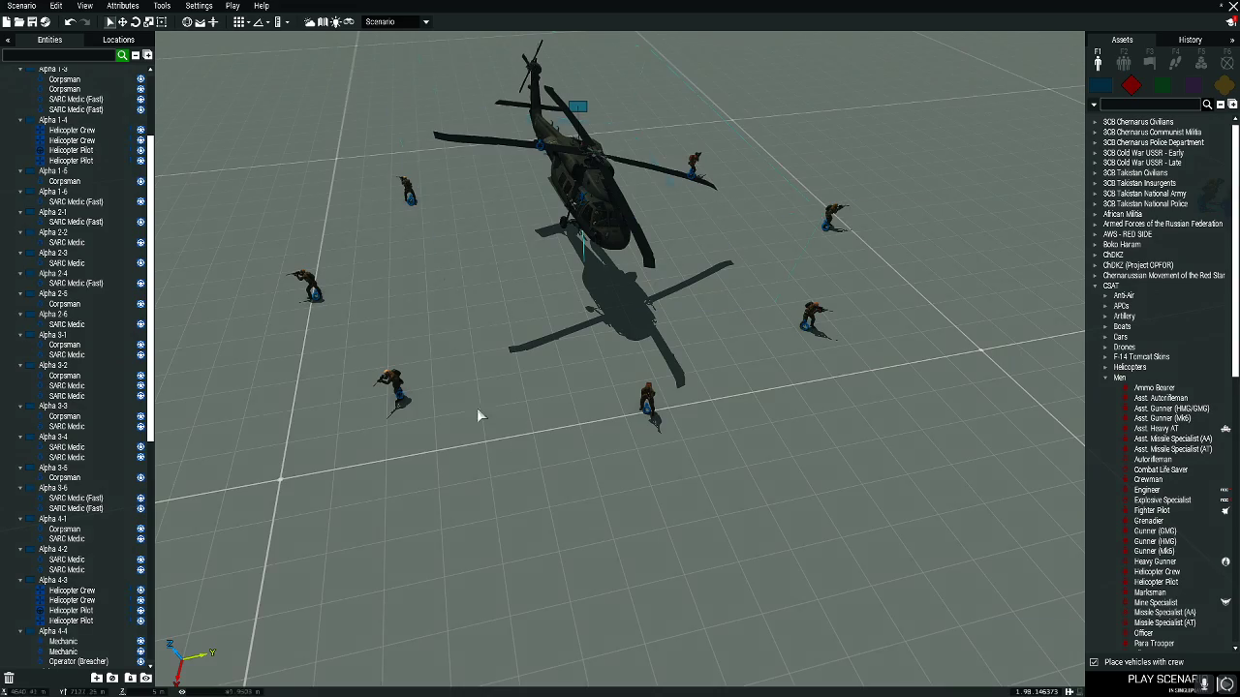
{"action": "left_click_drag", "start_coordinate": [516, 442], "coordinate": [458, 340]}
{"action": "scroll", "coordinate": [736, 359], "scroll_direction": "up", "scroll_amount": 5}
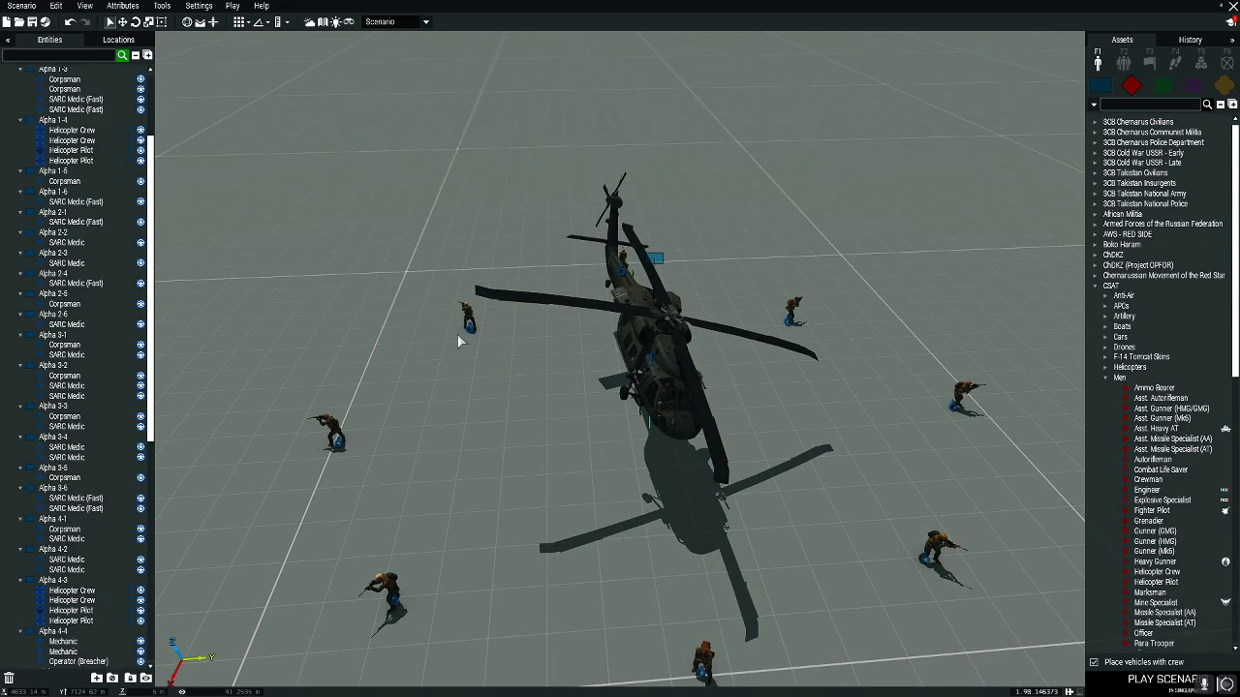
Paste a crewed copy of the UH-60M onto the open ground and rotate it to point straight toward the camera.
{"action": "left_click", "coordinate": [678, 398]}
{"action": "left_click", "coordinate": [581, 358]}
{"action": "scroll", "coordinate": [551, 339], "scroll_direction": "up", "scroll_amount": 2}
{"action": "key", "text": "ctrl+v"}
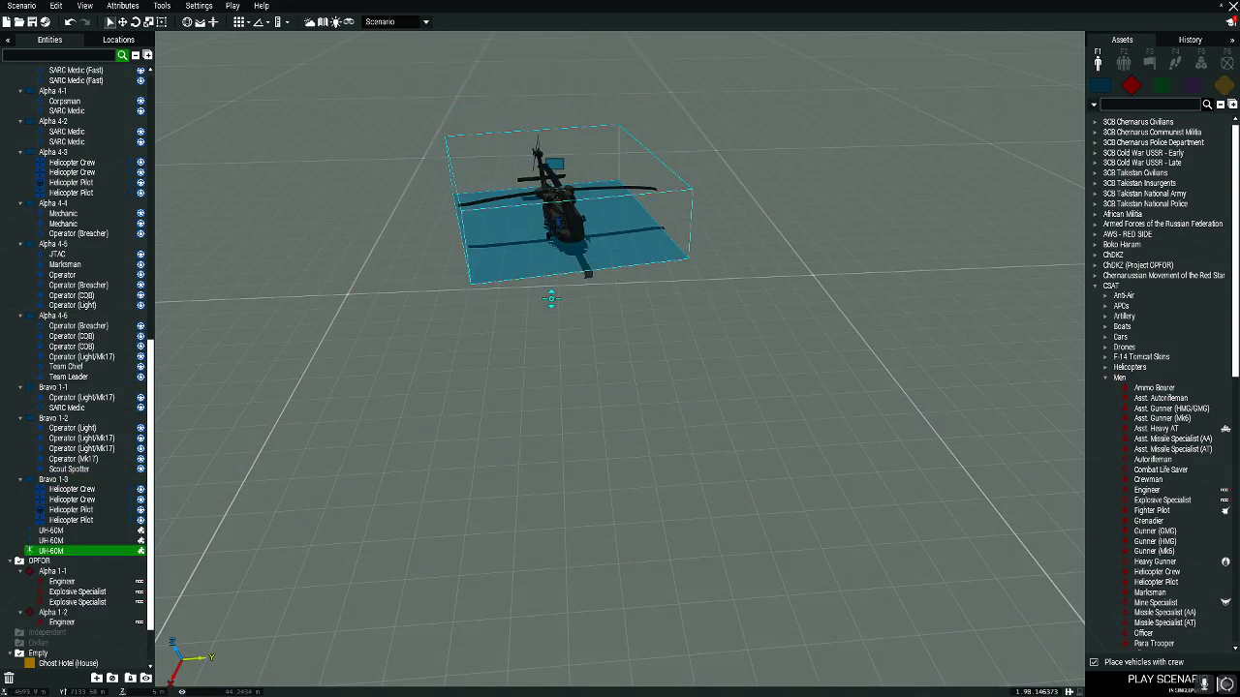
{"action": "left_click_drag", "start_coordinate": [557, 224], "coordinate": [547, 321]}
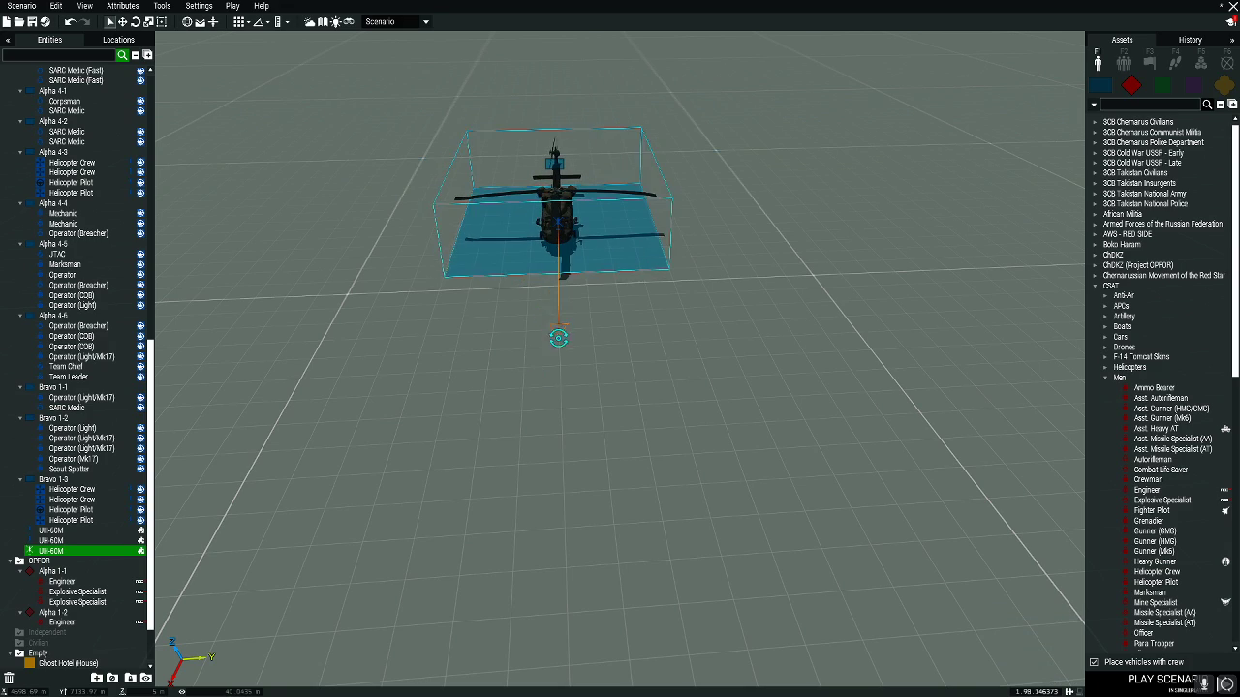
Place a pasted four-man team on the ground beside the new UH-60M.
{"action": "left_click", "coordinate": [557, 342]}
{"action": "scroll", "coordinate": [680, 401], "scroll_direction": "down", "scroll_amount": 4}
{"action": "left_click", "coordinate": [777, 334]}
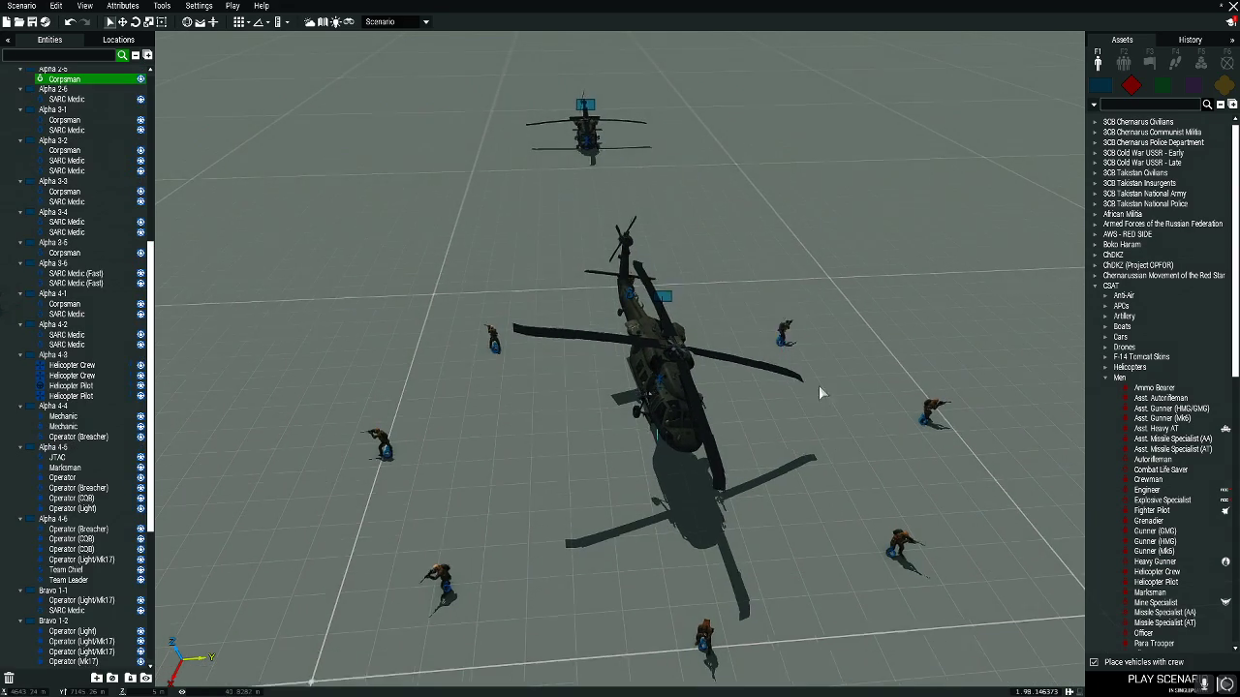
{"action": "scroll", "coordinate": [732, 278], "scroll_direction": "up", "scroll_amount": 5}
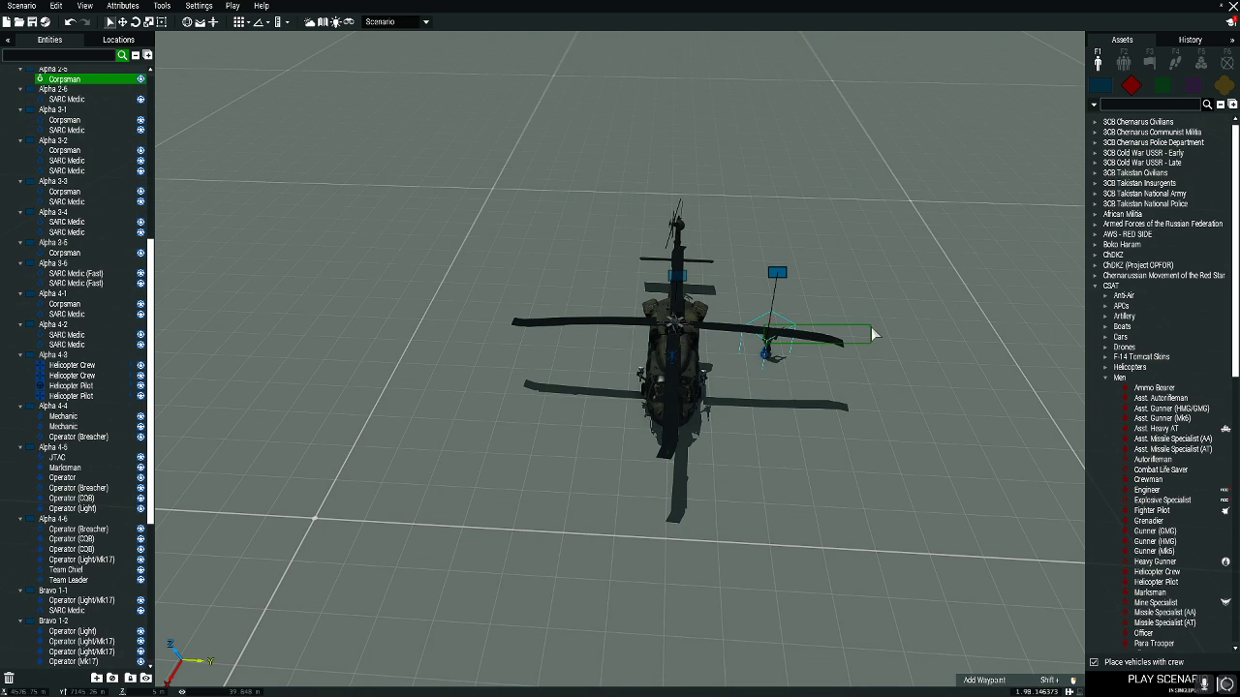
{"action": "key", "text": "ctrl+v"}
{"action": "left_click", "coordinate": [883, 521]}
{"action": "left_click", "coordinate": [822, 584]}
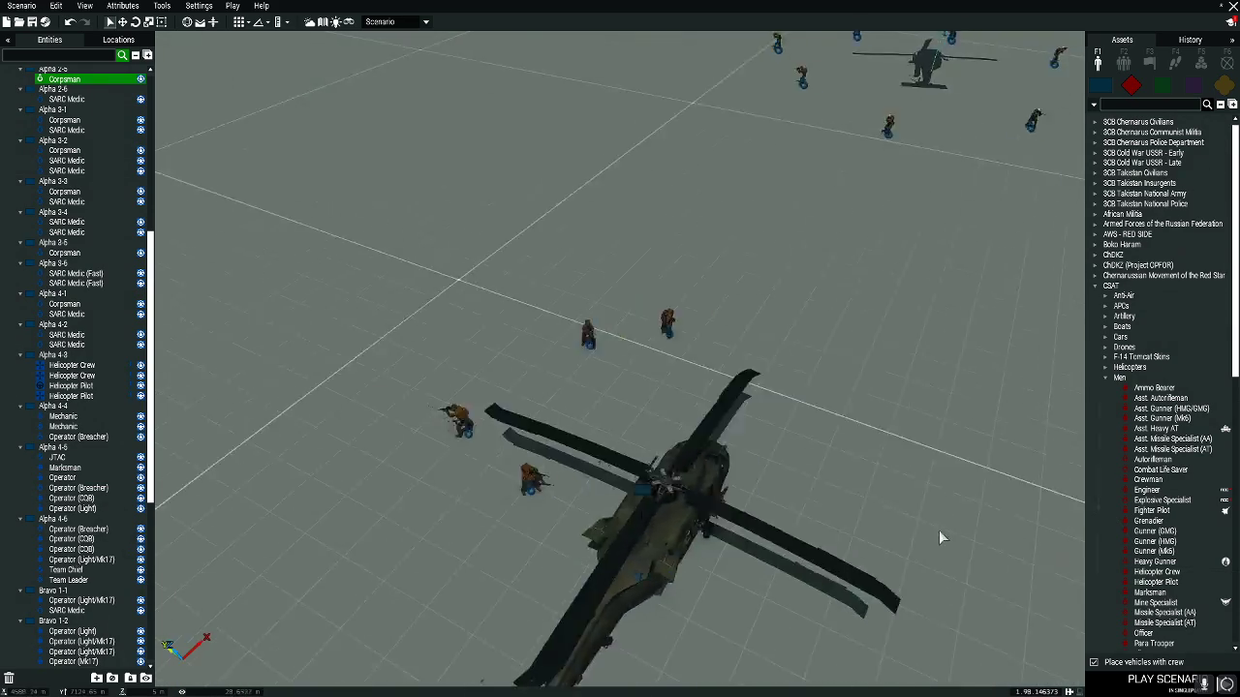
Raise the new UH-60M into the air above the ground next to its four-man team.
{"action": "left_click_drag", "start_coordinate": [882, 426], "coordinate": [887, 253]}
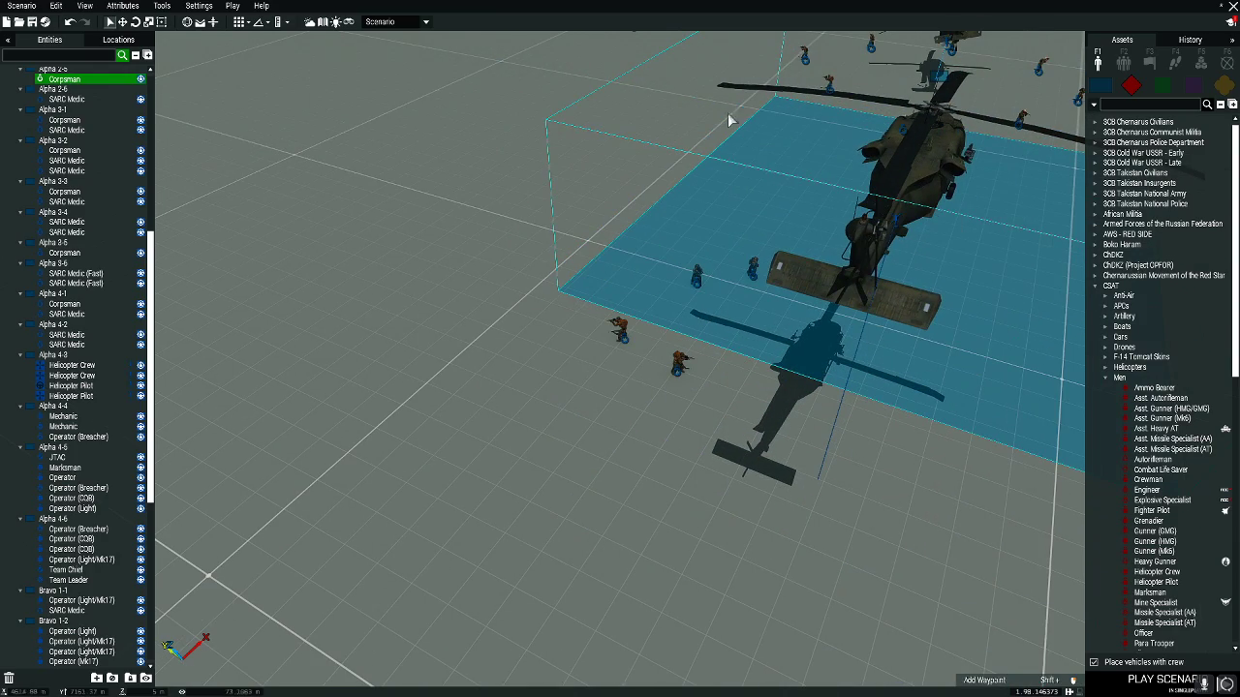
{"action": "left_click_drag", "start_coordinate": [896, 174], "coordinate": [654, 336]}
{"action": "left_click_drag", "start_coordinate": [484, 233], "coordinate": [692, 257]}
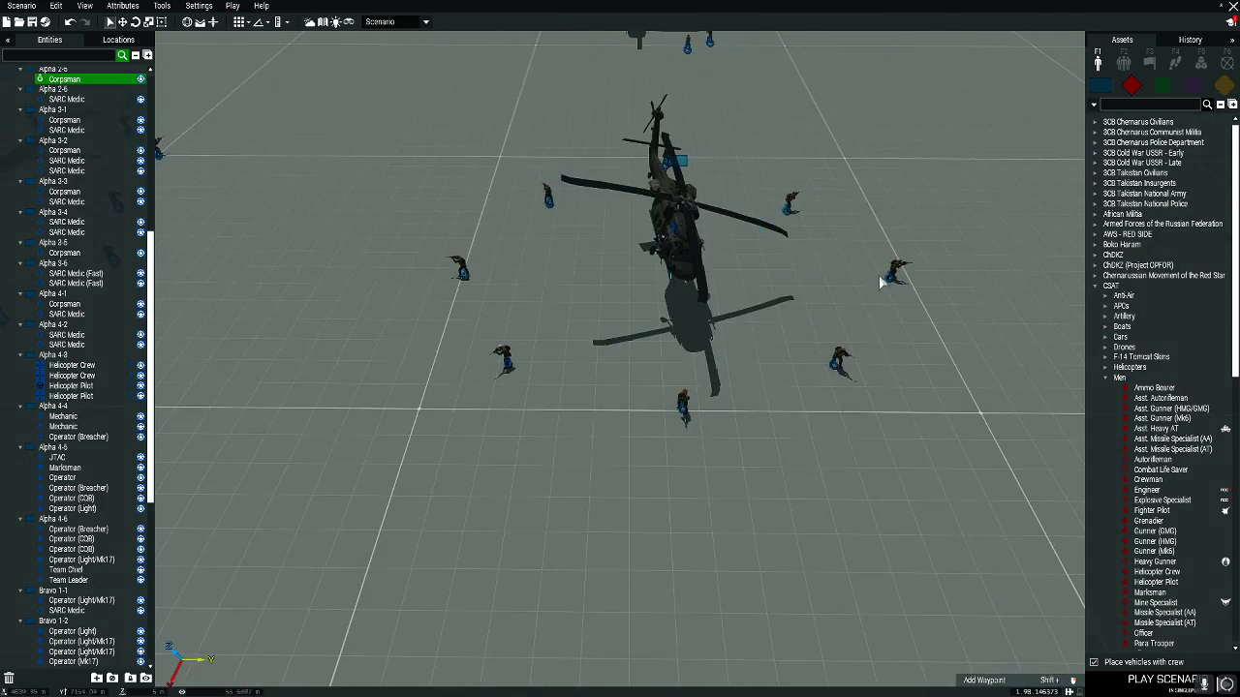
Examine the small ring of outward-facing guards around the low UH-60M from several angles.
{"action": "left_click_drag", "start_coordinate": [683, 300], "coordinate": [731, 81]}
{"action": "left_click_drag", "start_coordinate": [534, 448], "coordinate": [728, 237]}
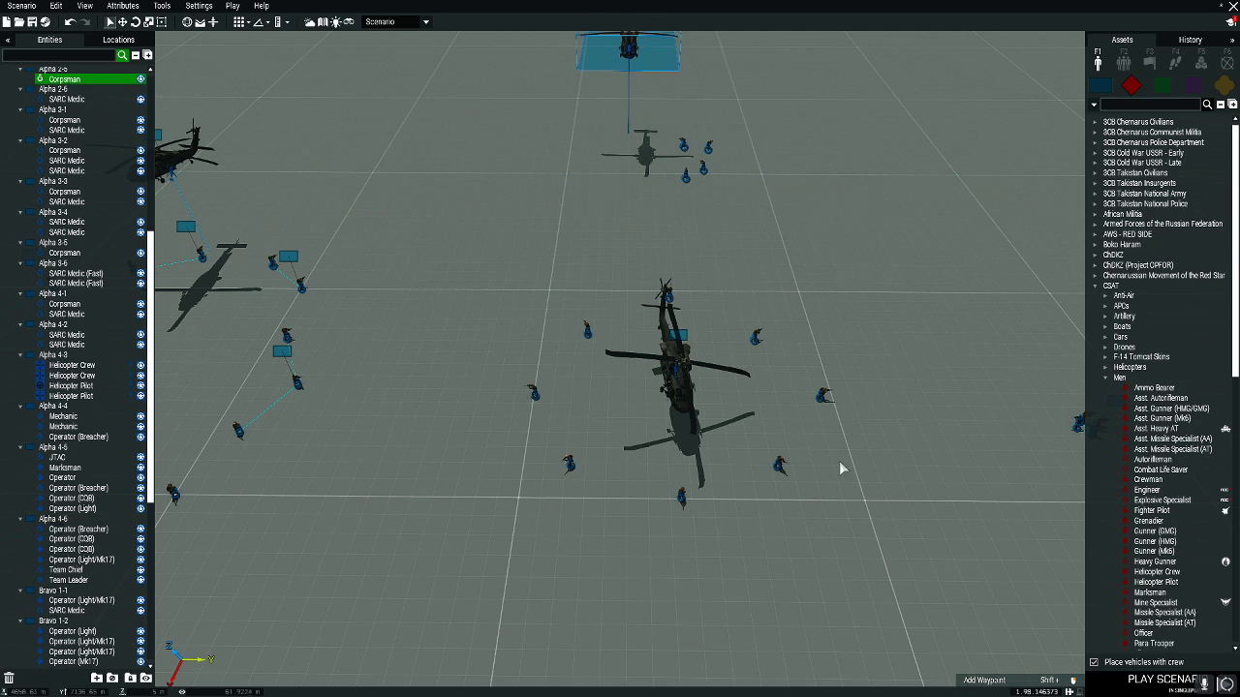
{"action": "left_click_drag", "start_coordinate": [748, 441], "coordinate": [651, 405]}
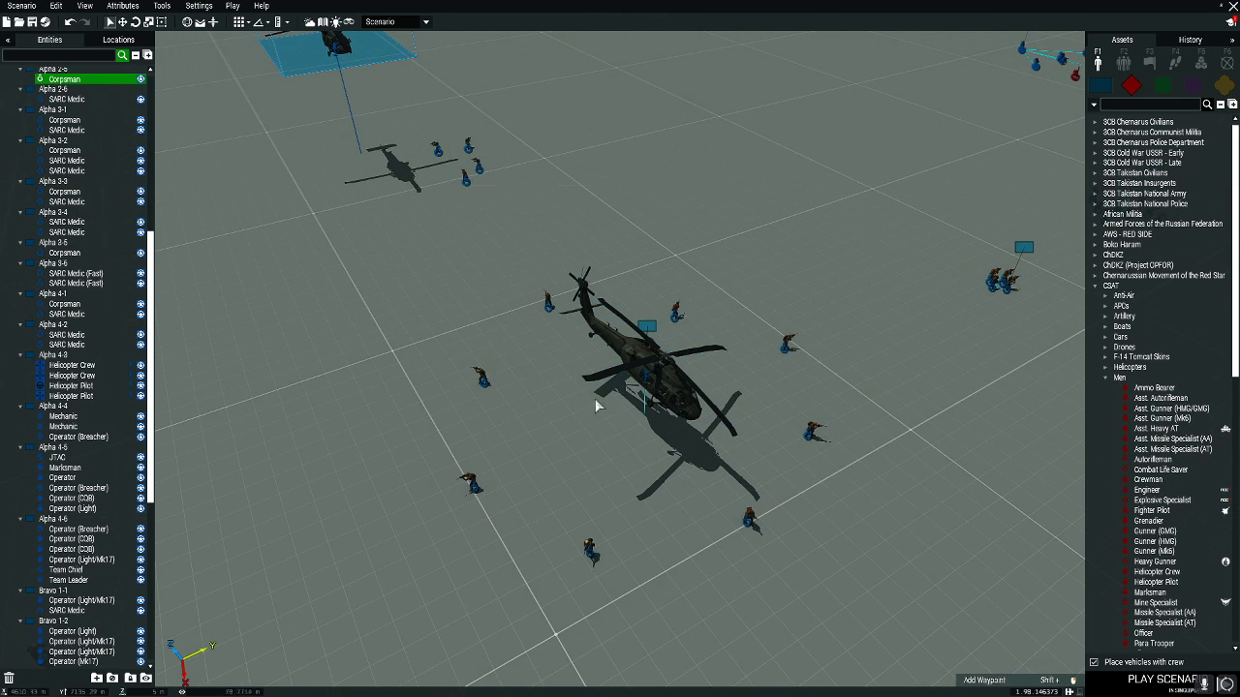
{"action": "left_click_drag", "start_coordinate": [812, 443], "coordinate": [742, 414]}
{"action": "scroll", "coordinate": [930, 542], "scroll_direction": "down", "scroll_amount": 4}
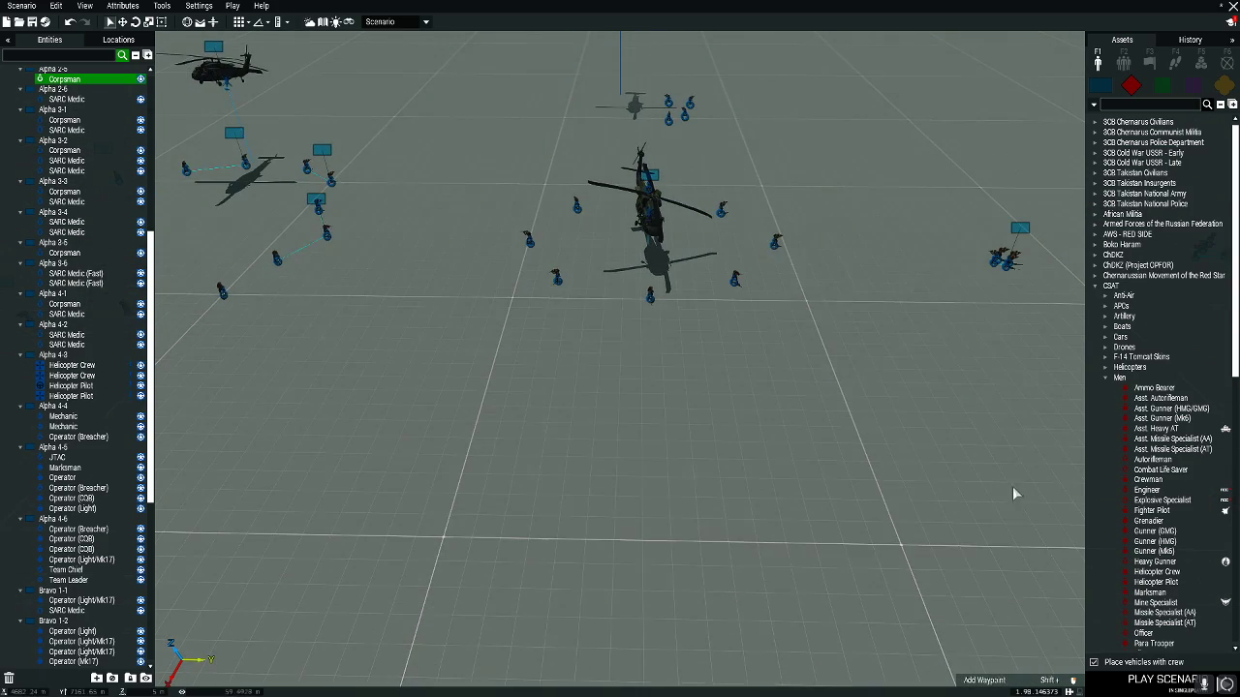
{"action": "left_click_drag", "start_coordinate": [914, 469], "coordinate": [514, 180]}
Examine the large ring of outward-facing soldier groups beneath the raised UH-60M from several heights and directions.
{"action": "scroll", "coordinate": [728, 596], "scroll_direction": "down", "scroll_amount": 3}
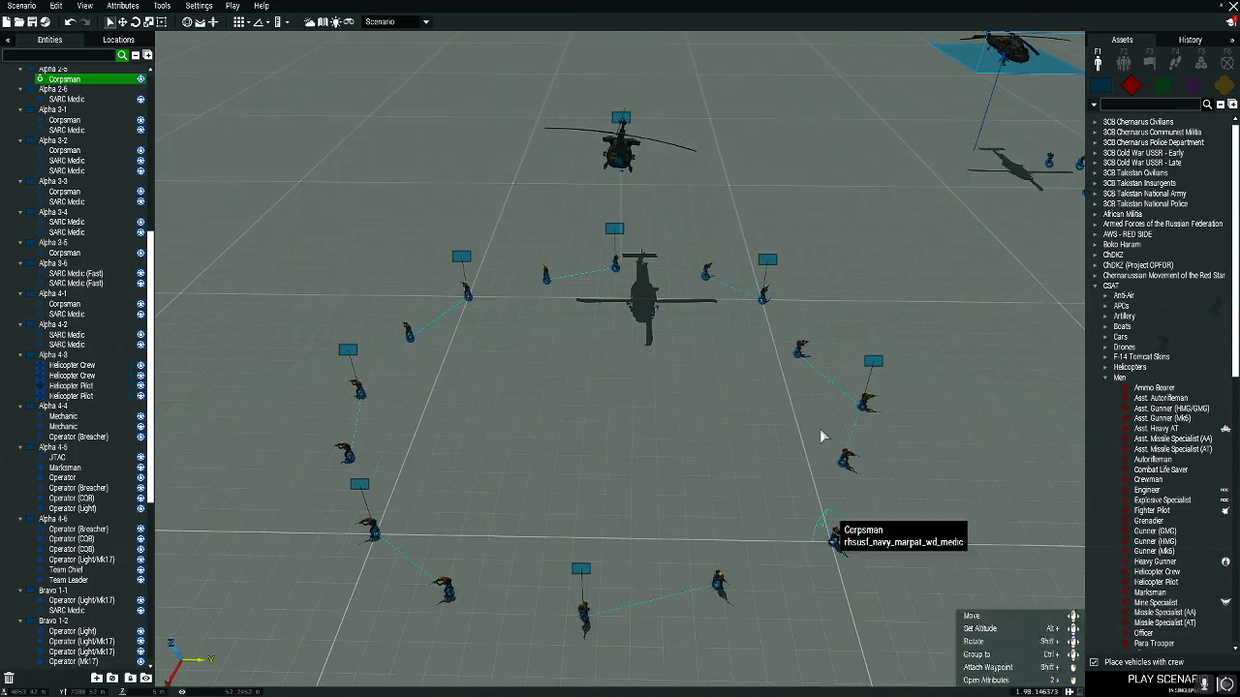
{"action": "scroll", "coordinate": [357, 191], "scroll_direction": "up", "scroll_amount": 2}
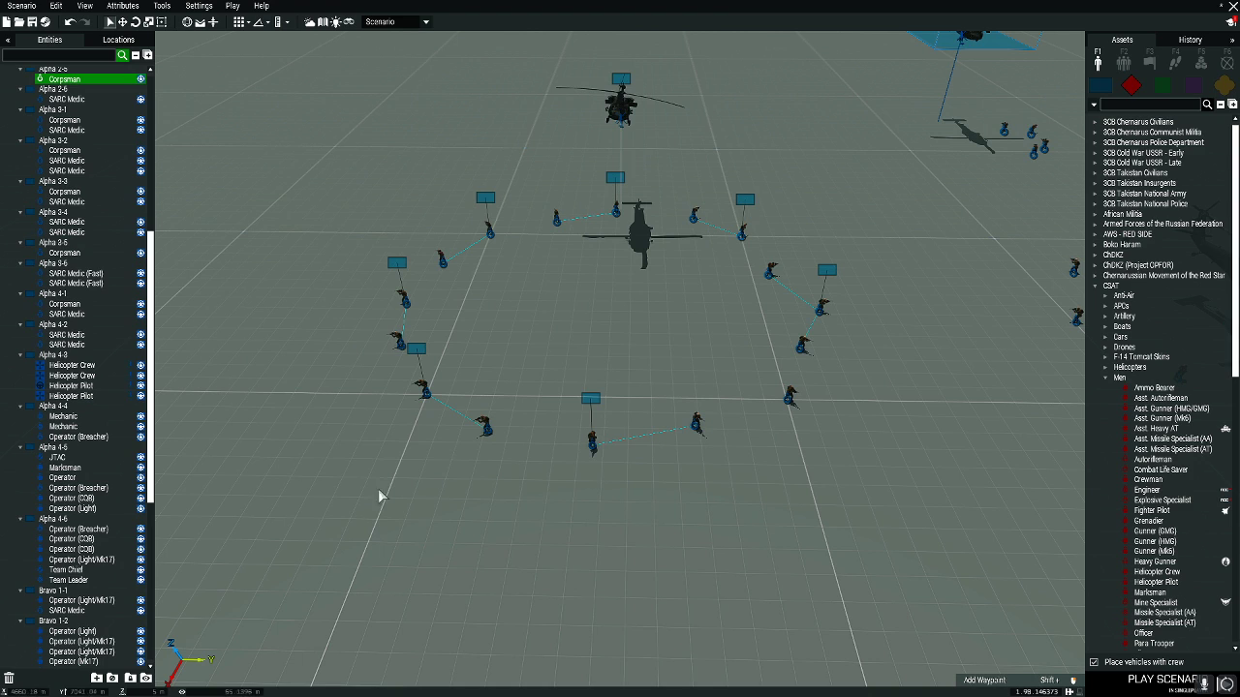
{"action": "scroll", "coordinate": [611, 404], "scroll_direction": "up", "scroll_amount": 4}
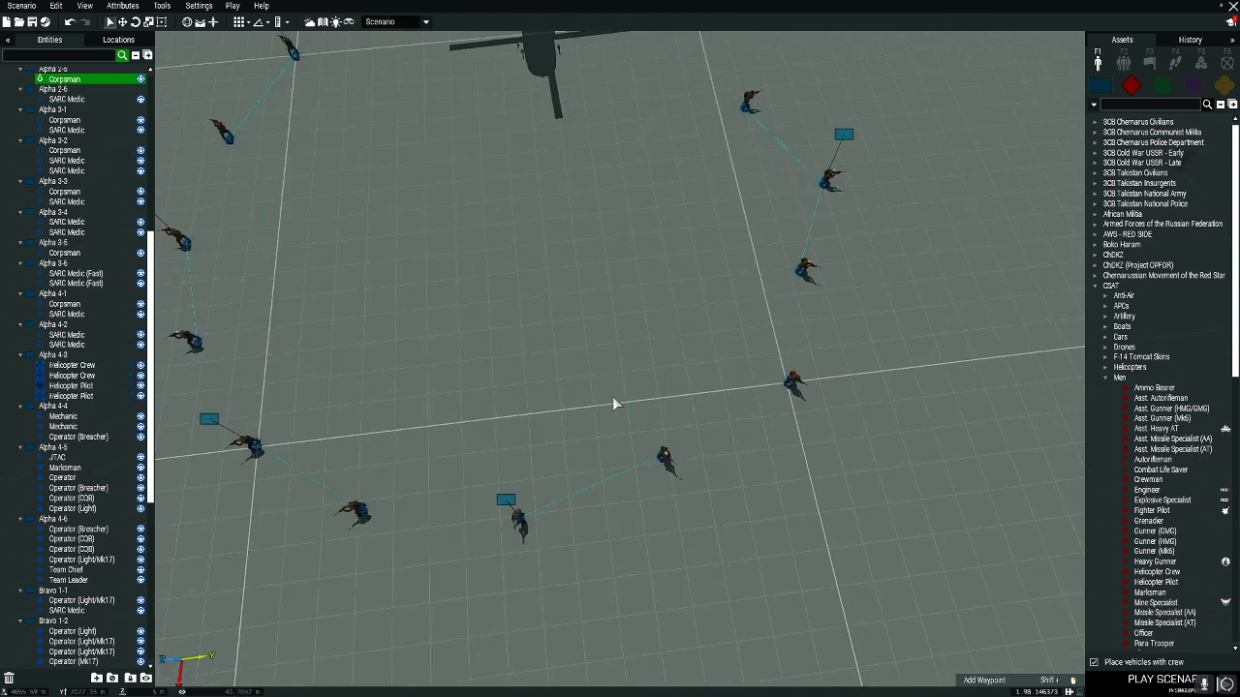
{"action": "scroll", "coordinate": [656, 319], "scroll_direction": "down", "scroll_amount": 2}
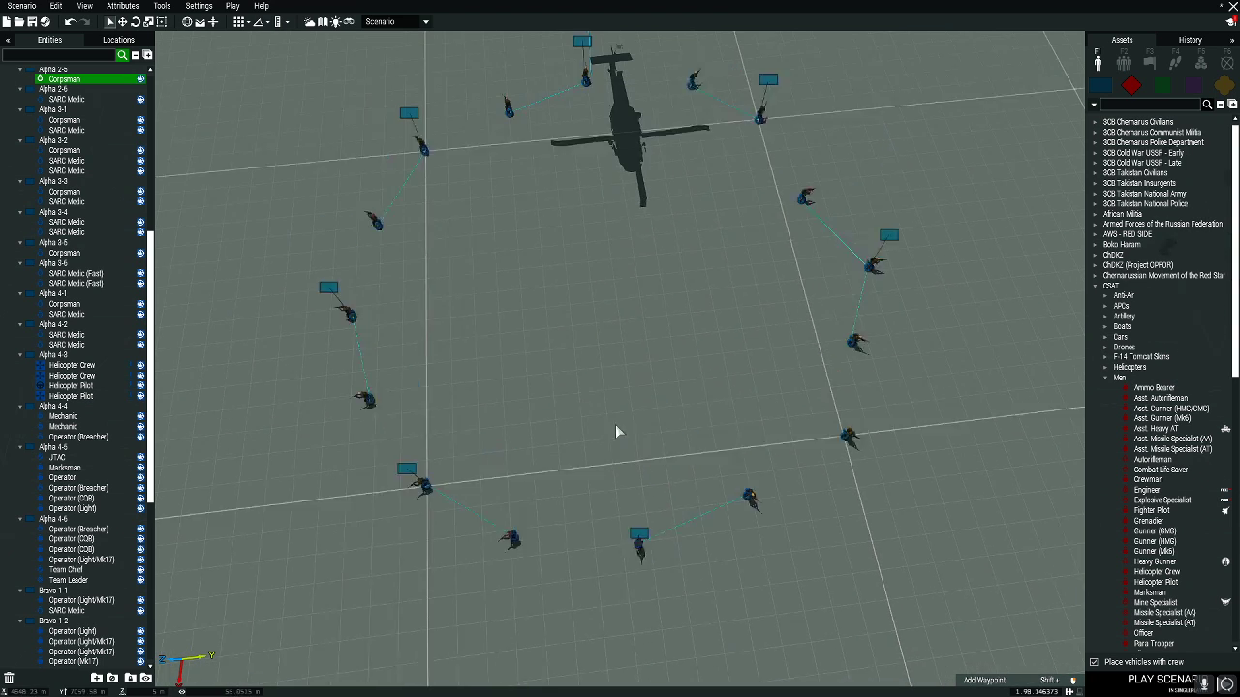
{"action": "scroll", "coordinate": [634, 388], "scroll_direction": "down", "scroll_amount": 2}
{"action": "scroll", "coordinate": [617, 346], "scroll_direction": "up", "scroll_amount": 3}
{"action": "scroll", "coordinate": [670, 449], "scroll_direction": "down", "scroll_amount": 2}
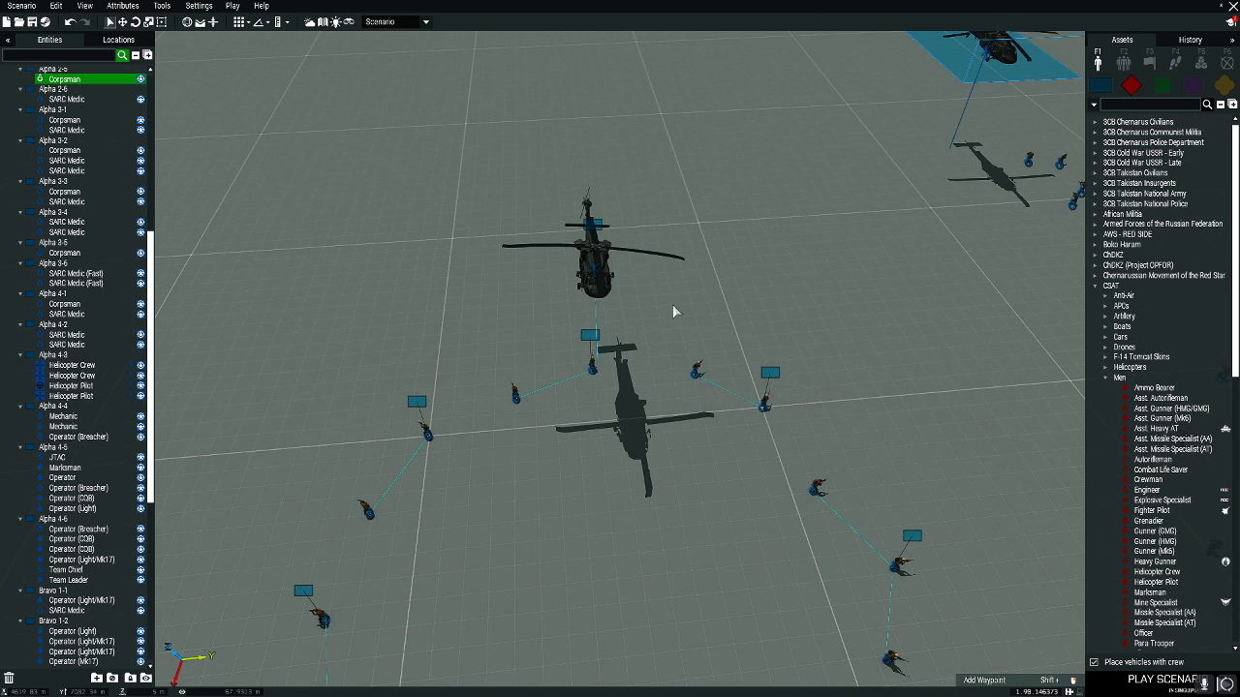
{"action": "scroll", "coordinate": [589, 371], "scroll_direction": "up", "scroll_amount": 3}
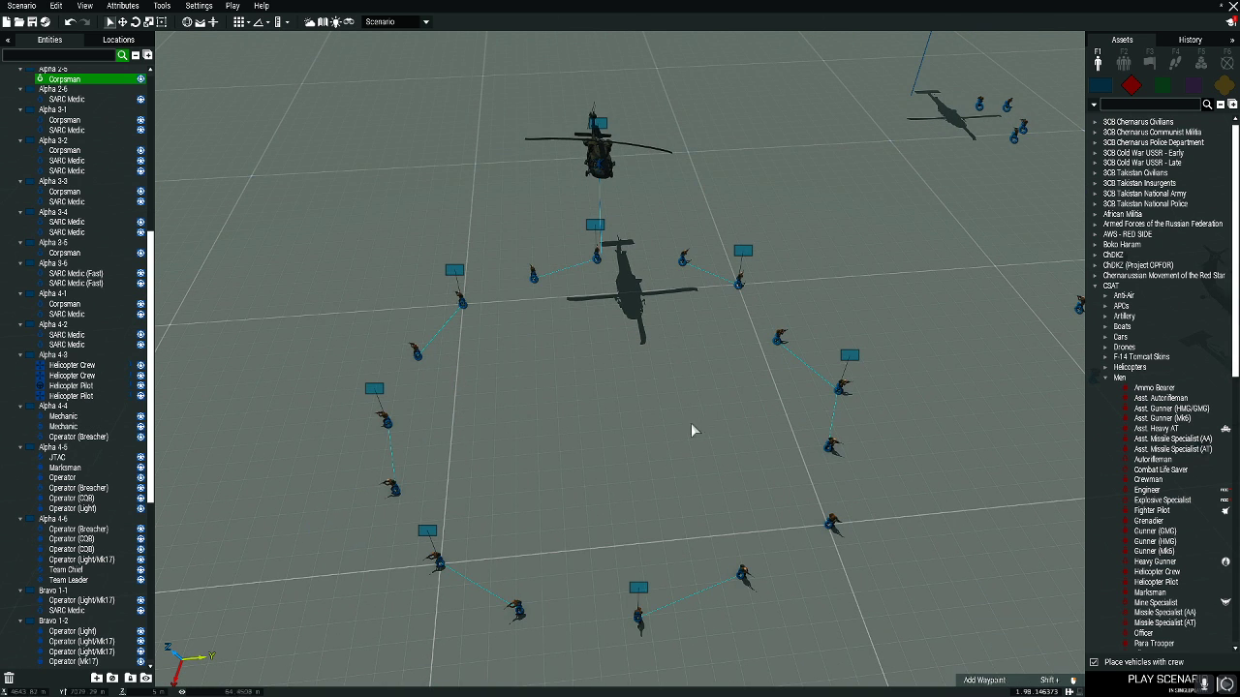
{"action": "scroll", "coordinate": [687, 423], "scroll_direction": "down", "scroll_amount": 2}
{"action": "scroll", "coordinate": [657, 419], "scroll_direction": "up", "scroll_amount": 3}
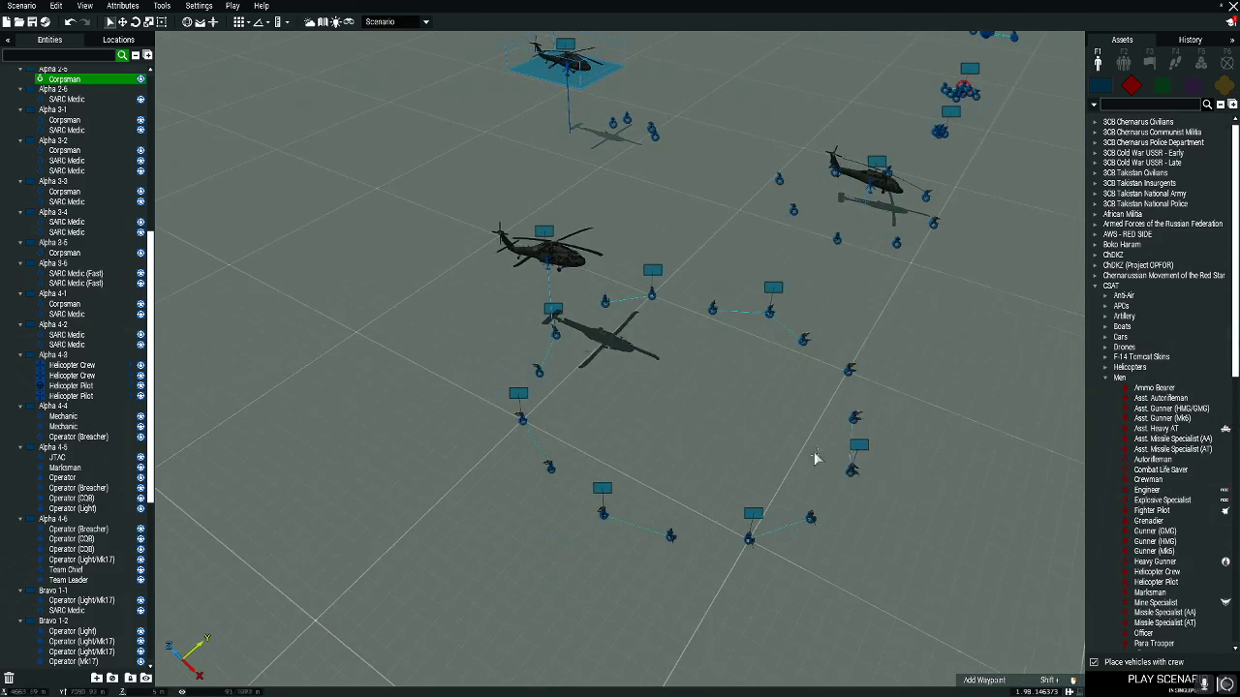
{"action": "scroll", "coordinate": [718, 394], "scroll_direction": "up", "scroll_amount": 3}
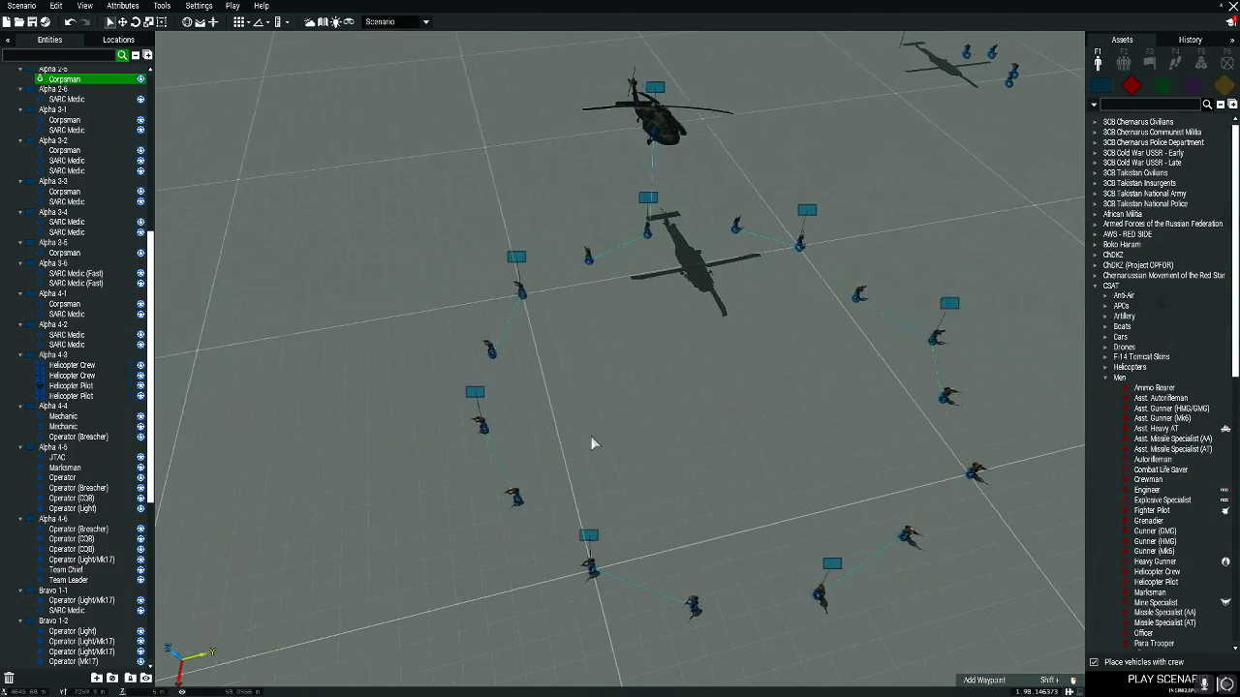
{"action": "scroll", "coordinate": [659, 436], "scroll_direction": "down", "scroll_amount": 2}
{"action": "scroll", "coordinate": [809, 407], "scroll_direction": "down", "scroll_amount": 2}
{"action": "scroll", "coordinate": [755, 412], "scroll_direction": "up", "scroll_amount": 4}
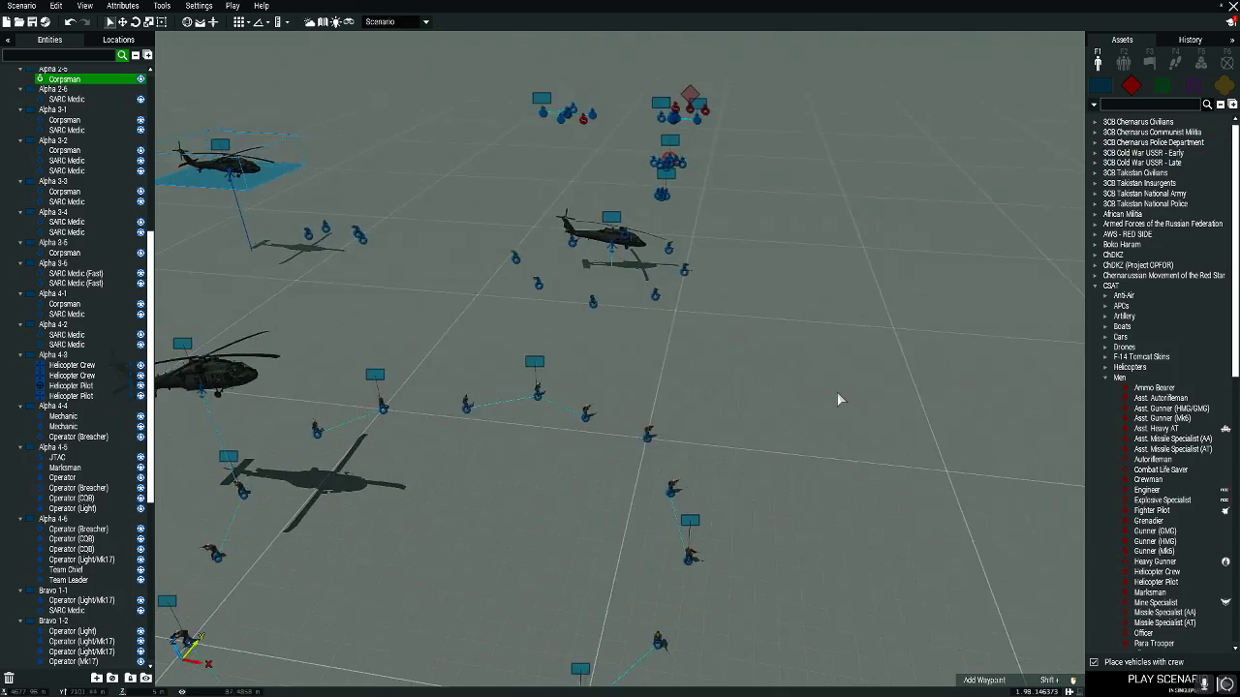
Examine the tight Marine cluster and its two outlying group leaders opposite the three OPFOR soldiers.
{"action": "scroll", "coordinate": [756, 407], "scroll_direction": "down", "scroll_amount": 3}
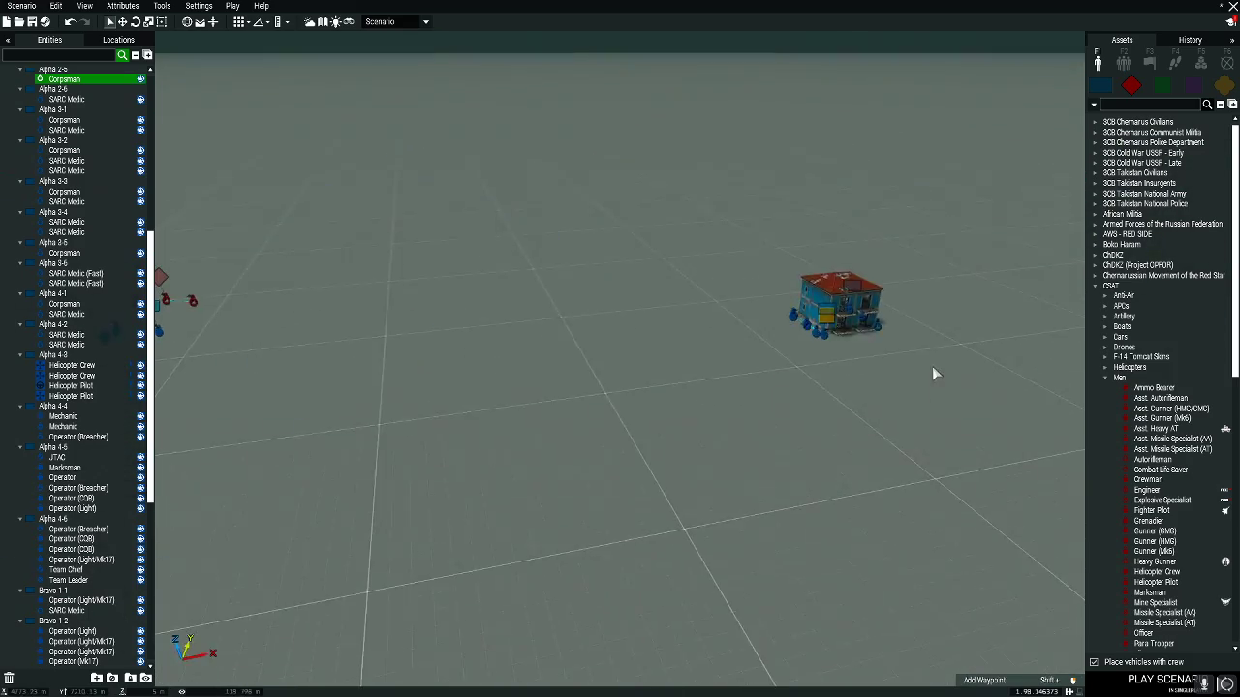
{"action": "scroll", "coordinate": [921, 374], "scroll_direction": "up", "scroll_amount": 4}
{"action": "scroll", "coordinate": [543, 416], "scroll_direction": "down", "scroll_amount": 3}
{"action": "key", "text": "w"}
{"action": "scroll", "coordinate": [746, 438], "scroll_direction": "up", "scroll_amount": 5}
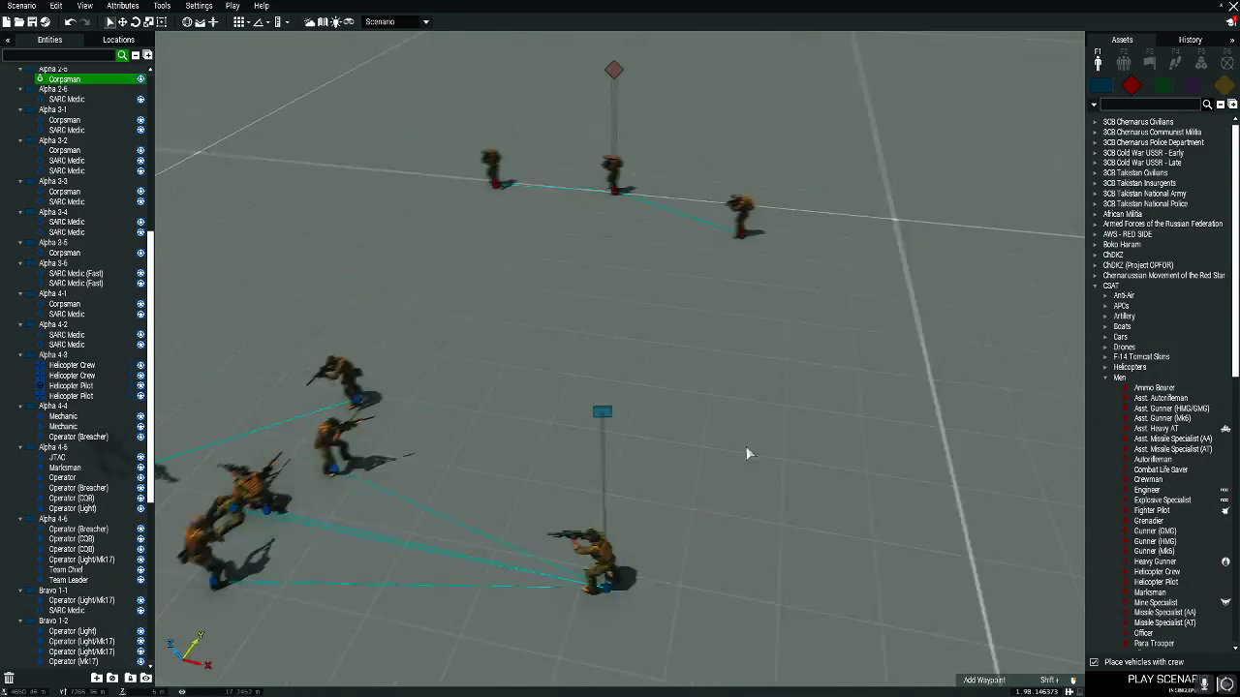
{"action": "scroll", "coordinate": [746, 454], "scroll_direction": "down", "scroll_amount": 3}
{"action": "scroll", "coordinate": [678, 539], "scroll_direction": "up", "scroll_amount": 4}
{"action": "key", "text": "a"}
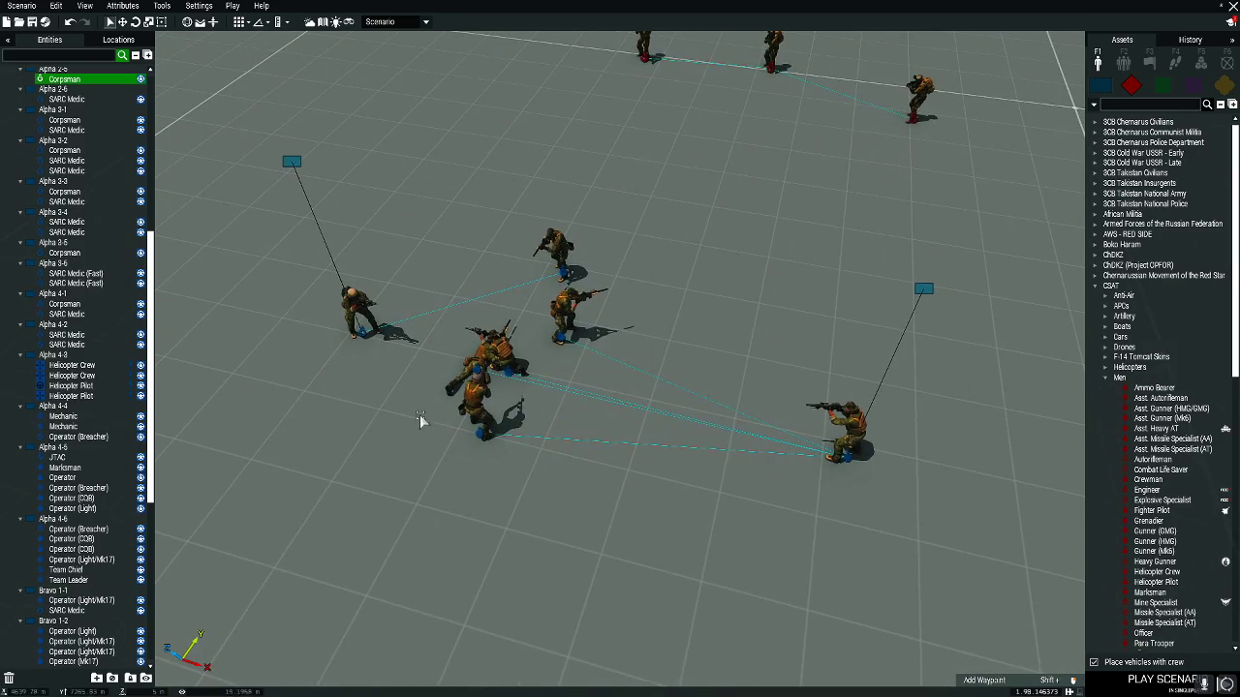
{"action": "scroll", "coordinate": [562, 501], "scroll_direction": "down", "scroll_amount": 4}
{"action": "scroll", "coordinate": [620, 514], "scroll_direction": "up", "scroll_amount": 3}
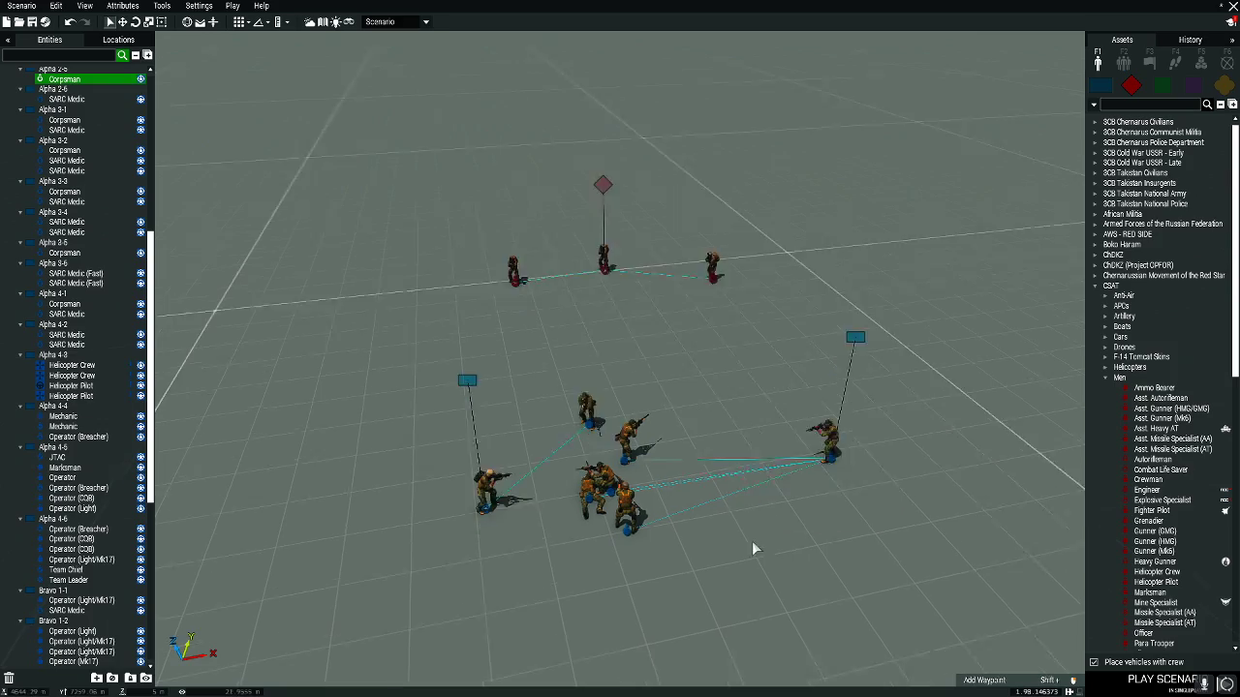
{"action": "key", "text": "s"}
Rotate the kneeling Operator next to the prone JTAC at the Ghost Hotel wall to face outward from the building.
{"action": "key", "text": "w"}
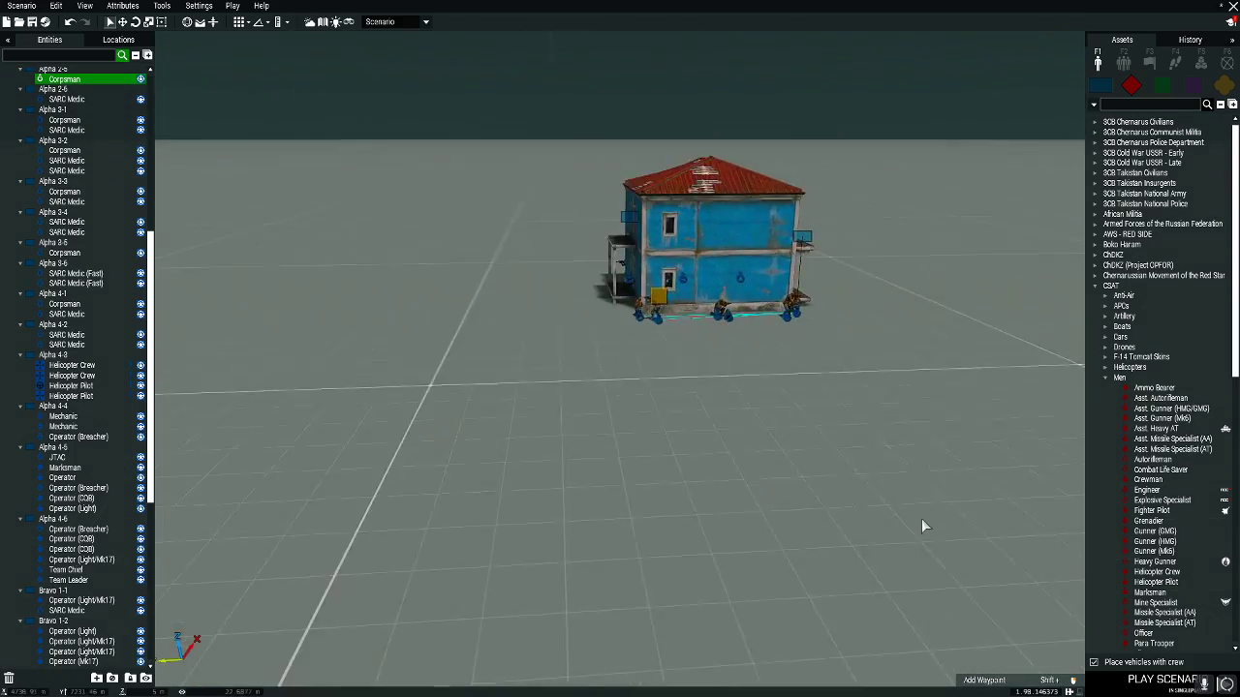
{"action": "key", "text": "w"}
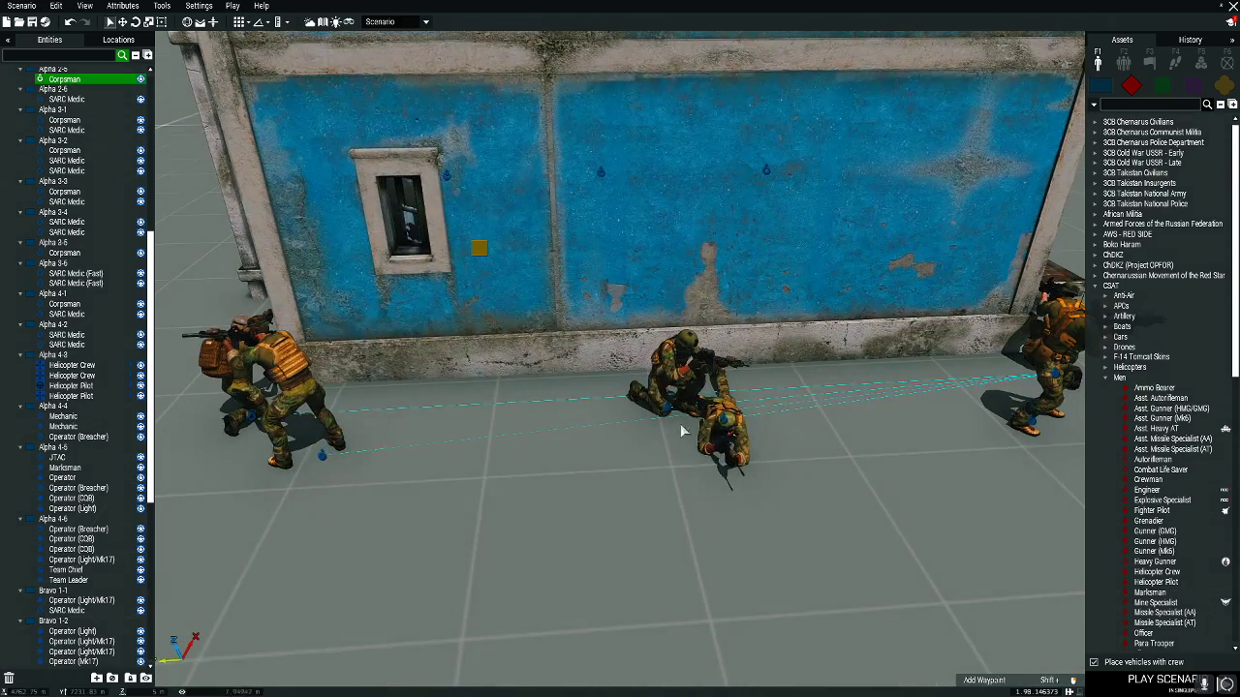
{"action": "left_click", "coordinate": [668, 407]}
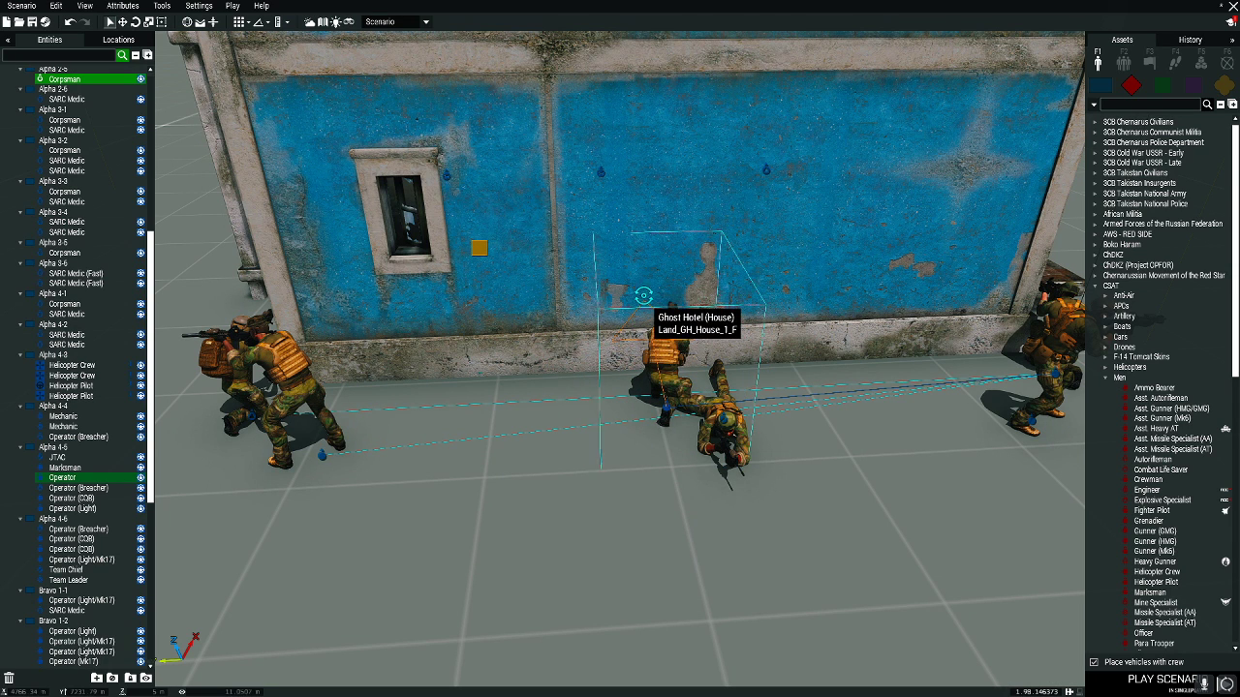
{"action": "left_click_drag", "start_coordinate": [644, 288], "coordinate": [738, 581]}
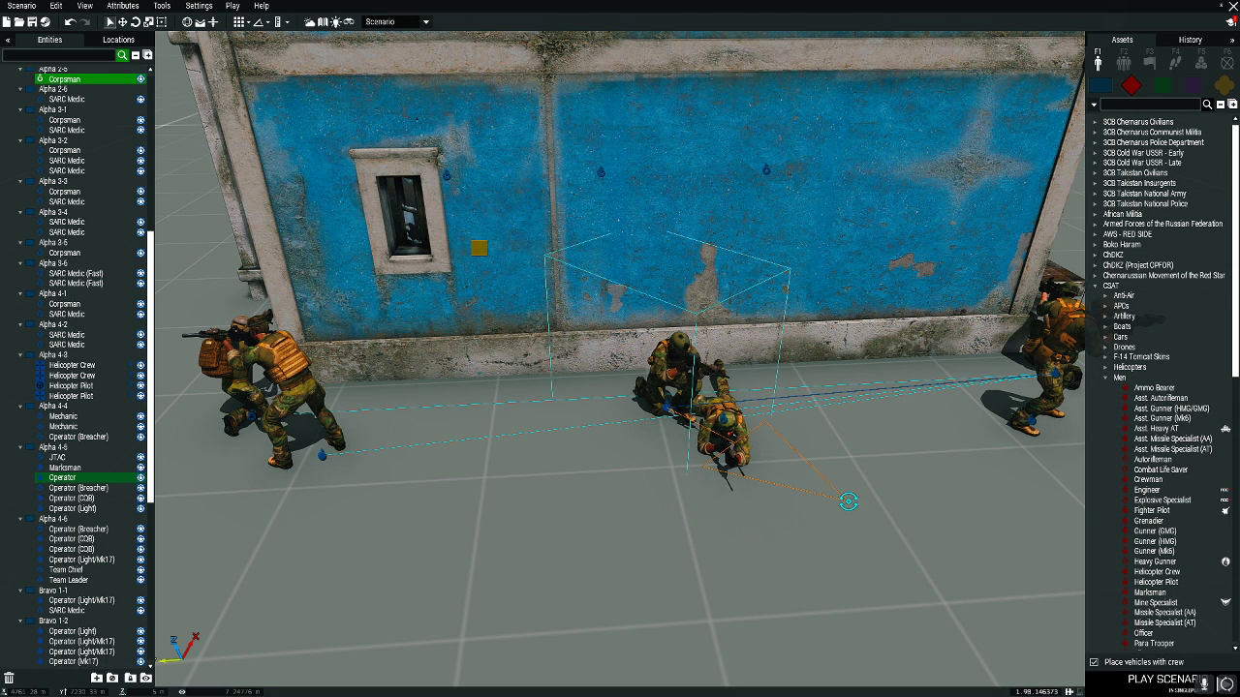
{"action": "left_click_drag", "start_coordinate": [658, 388], "coordinate": [738, 436]}
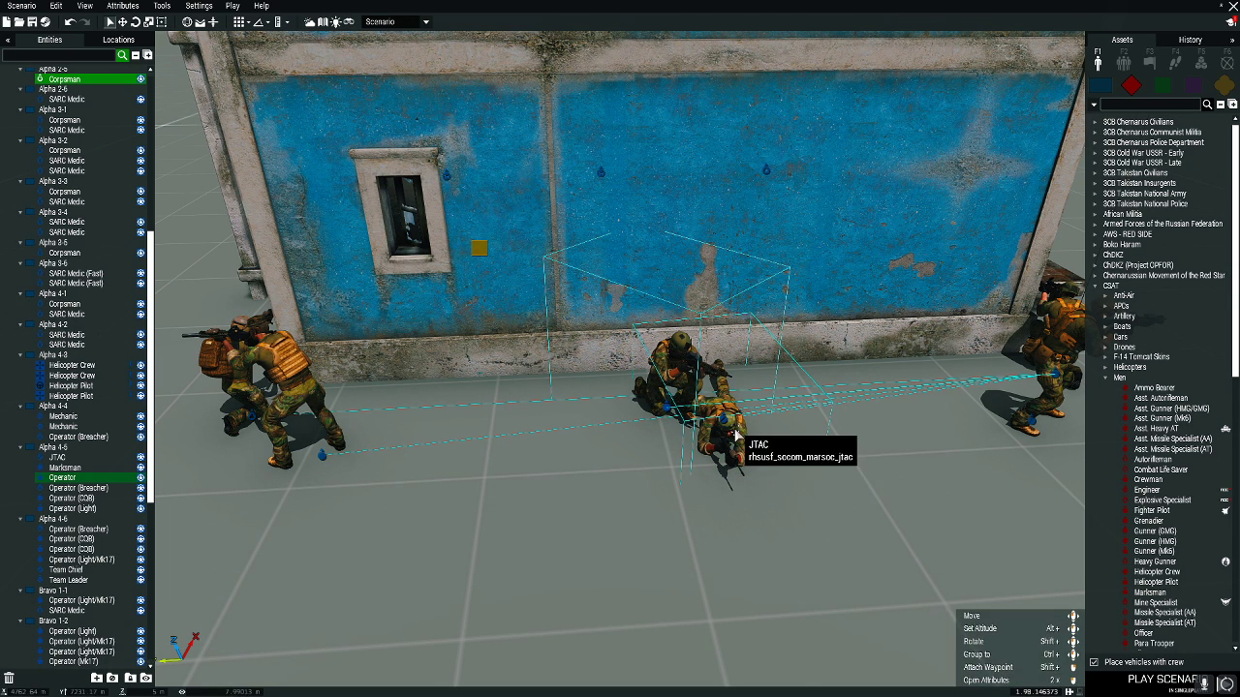
Examine the standing and kneeling pairs of soldiers covering both corners of the Ghost Hotel wall.
{"action": "key", "text": "w"}
{"action": "key", "text": "w"}
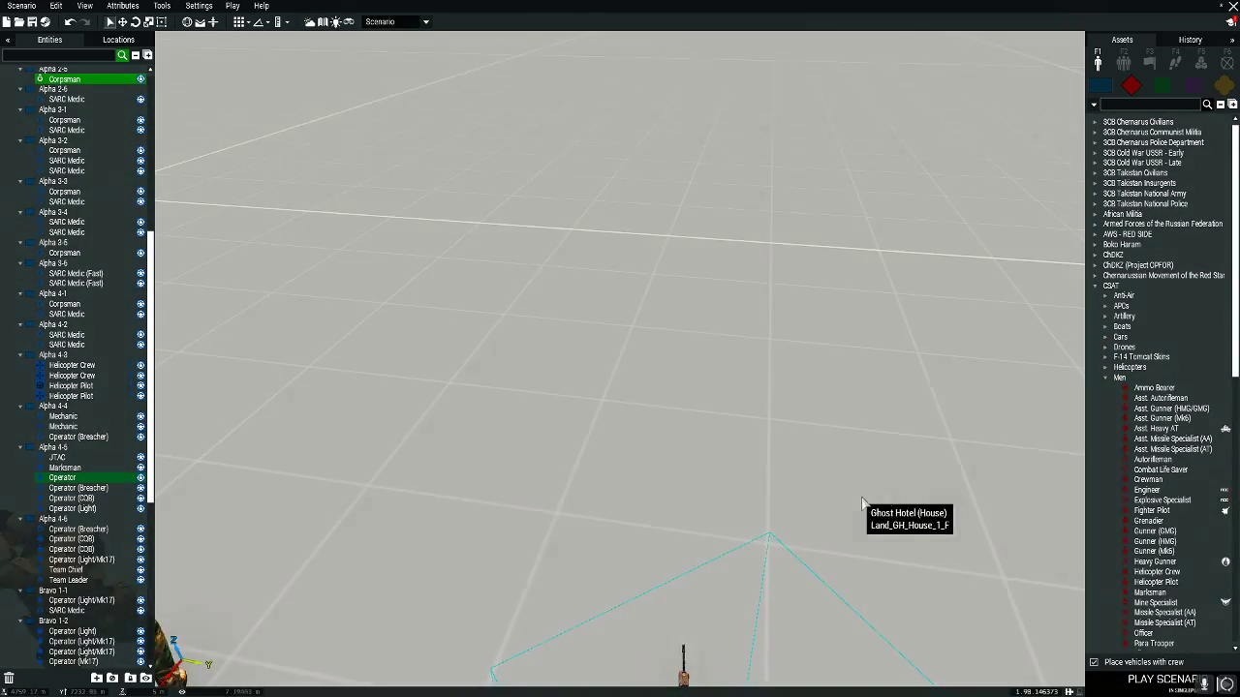
{"action": "key", "text": "s"}
{"action": "key", "text": "w"}
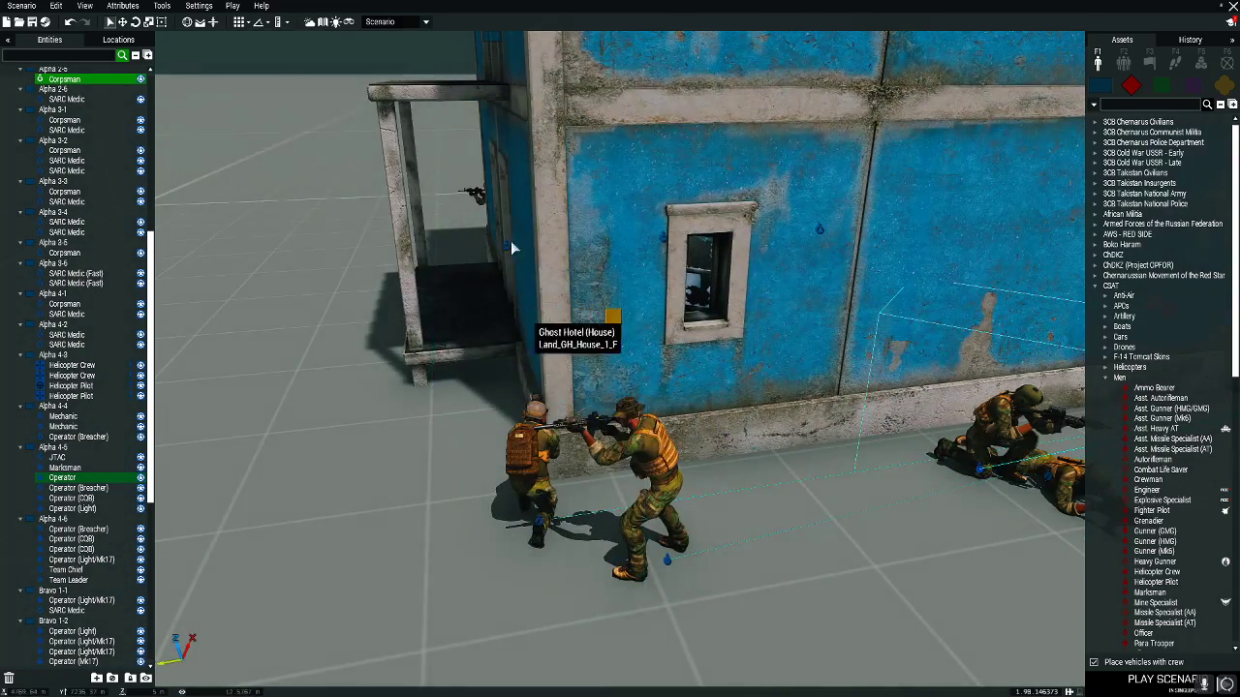
{"action": "key", "text": "d"}
{"action": "key", "text": "d"}
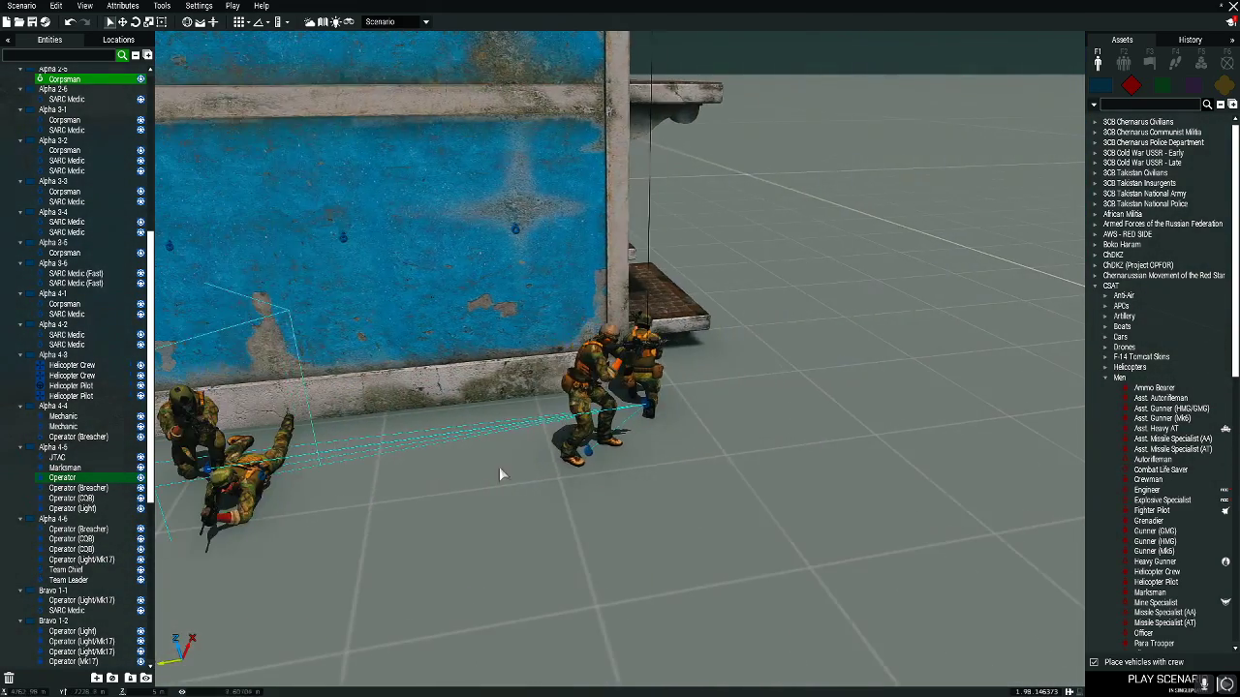
{"action": "key", "text": "a"}
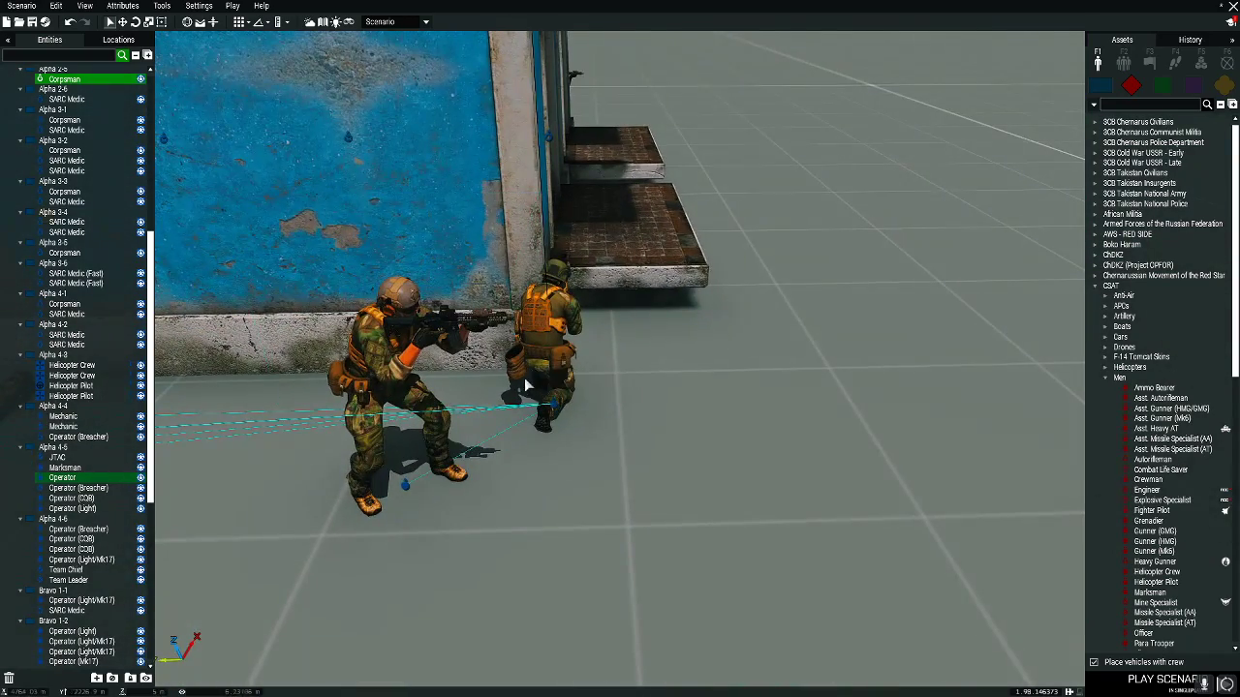
{"action": "key", "text": "a"}
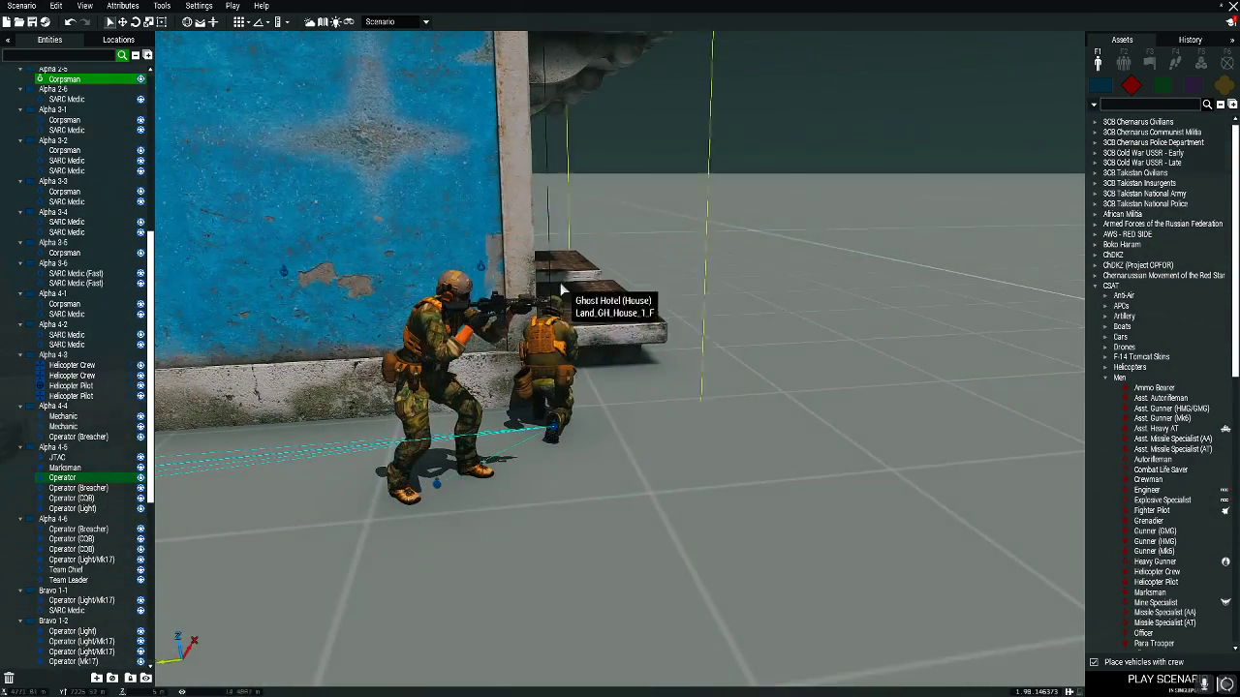
{"action": "scroll", "coordinate": [669, 448], "scroll_direction": "up", "scroll_amount": 5}
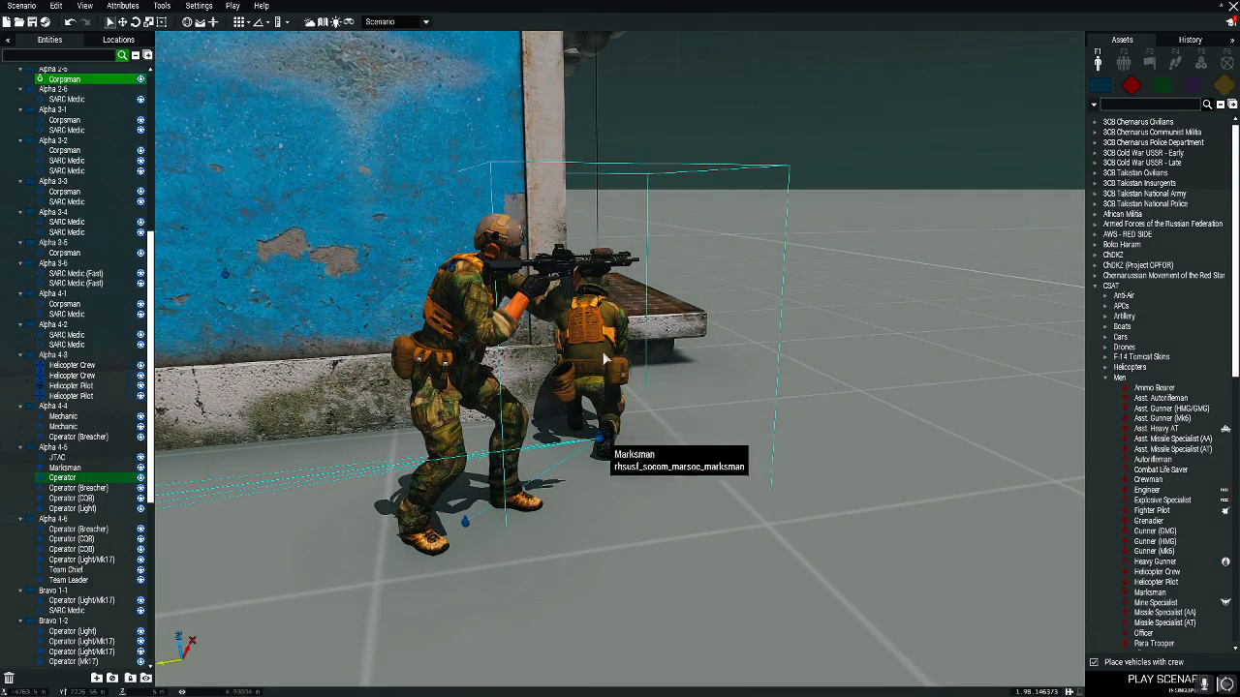
{"action": "left_click_drag", "start_coordinate": [601, 441], "coordinate": [570, 354]}
{"action": "left_click_drag", "start_coordinate": [635, 497], "coordinate": [600, 428]}
{"action": "scroll", "coordinate": [684, 489], "scroll_direction": "down", "scroll_amount": 5}
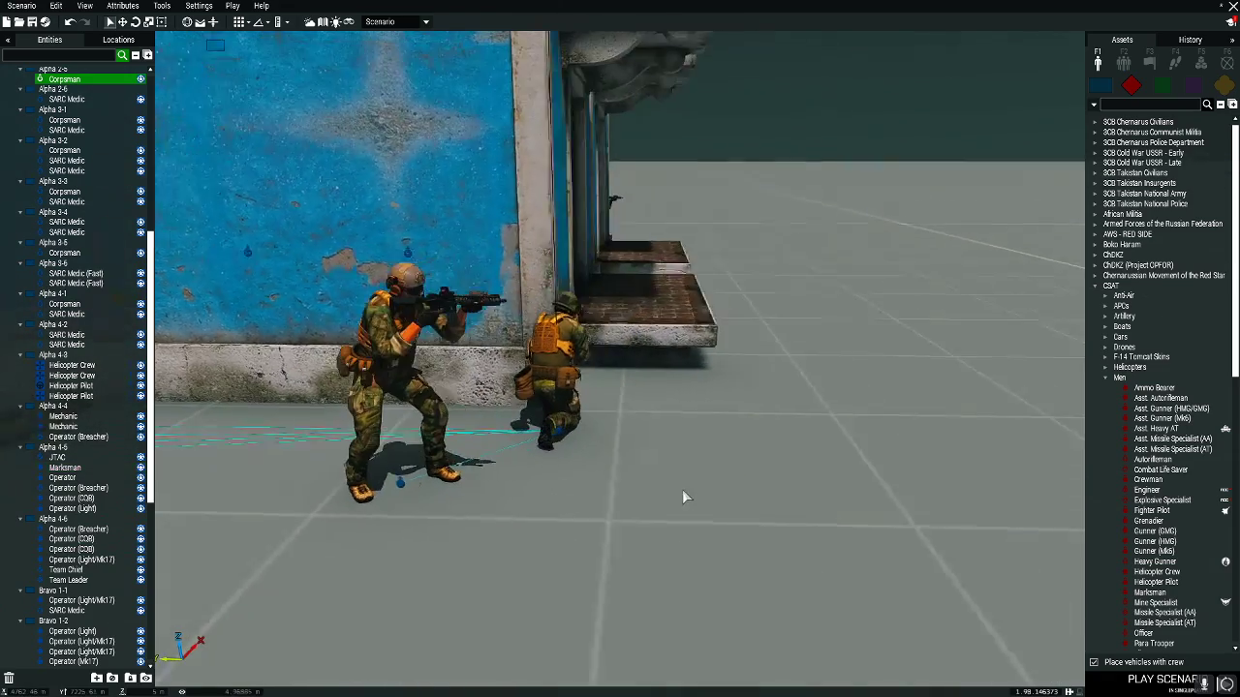
Inspect the full security line along the Ghost Hotel's side wall from beyond the front corner.
{"action": "scroll", "coordinate": [518, 394], "scroll_direction": "down", "scroll_amount": 3}
{"action": "key", "text": "d"}
{"action": "scroll", "coordinate": [709, 480], "scroll_direction": "up", "scroll_amount": 3}
{"action": "scroll", "coordinate": [872, 476], "scroll_direction": "down", "scroll_amount": 3}
{"action": "scroll", "coordinate": [747, 572], "scroll_direction": "up", "scroll_amount": 3}
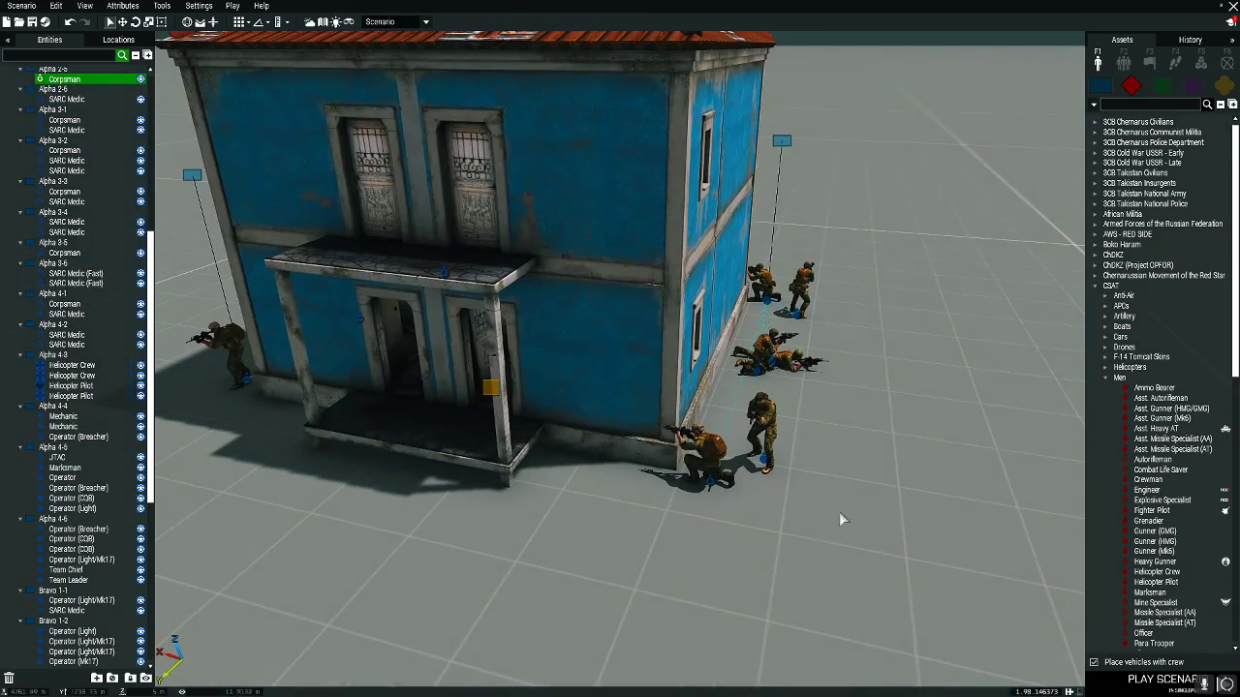
{"action": "scroll", "coordinate": [814, 461], "scroll_direction": "up", "scroll_amount": 6}
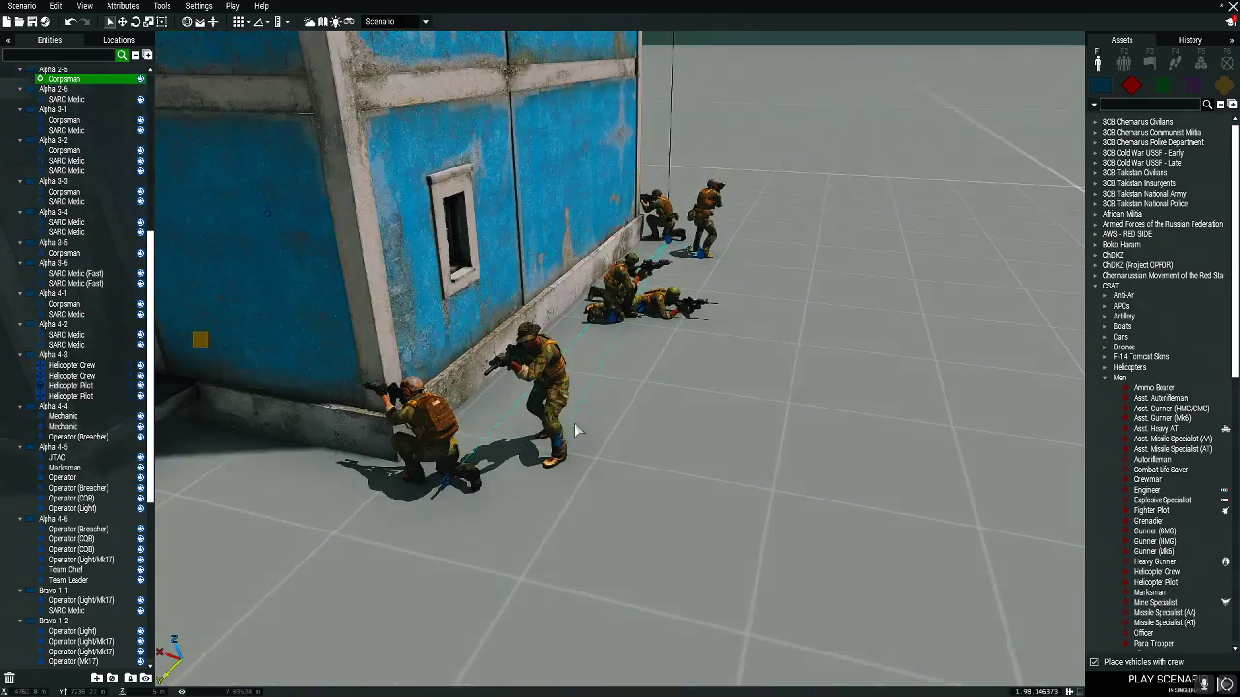
Turn the Operator (Breacher) at the Ghost Hotel corner to face along the wall and move both Mechanics up close to him.
{"action": "scroll", "coordinate": [793, 491], "scroll_direction": "down", "scroll_amount": 6}
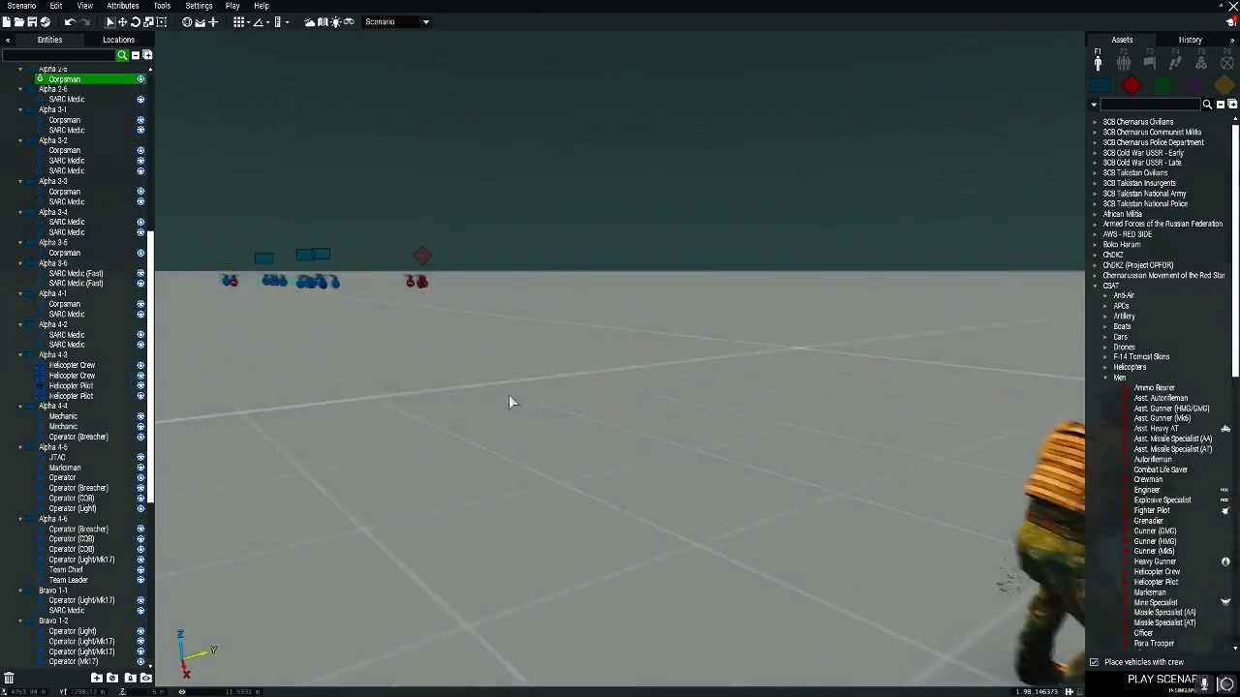
{"action": "scroll", "coordinate": [871, 425], "scroll_direction": "up", "scroll_amount": 6}
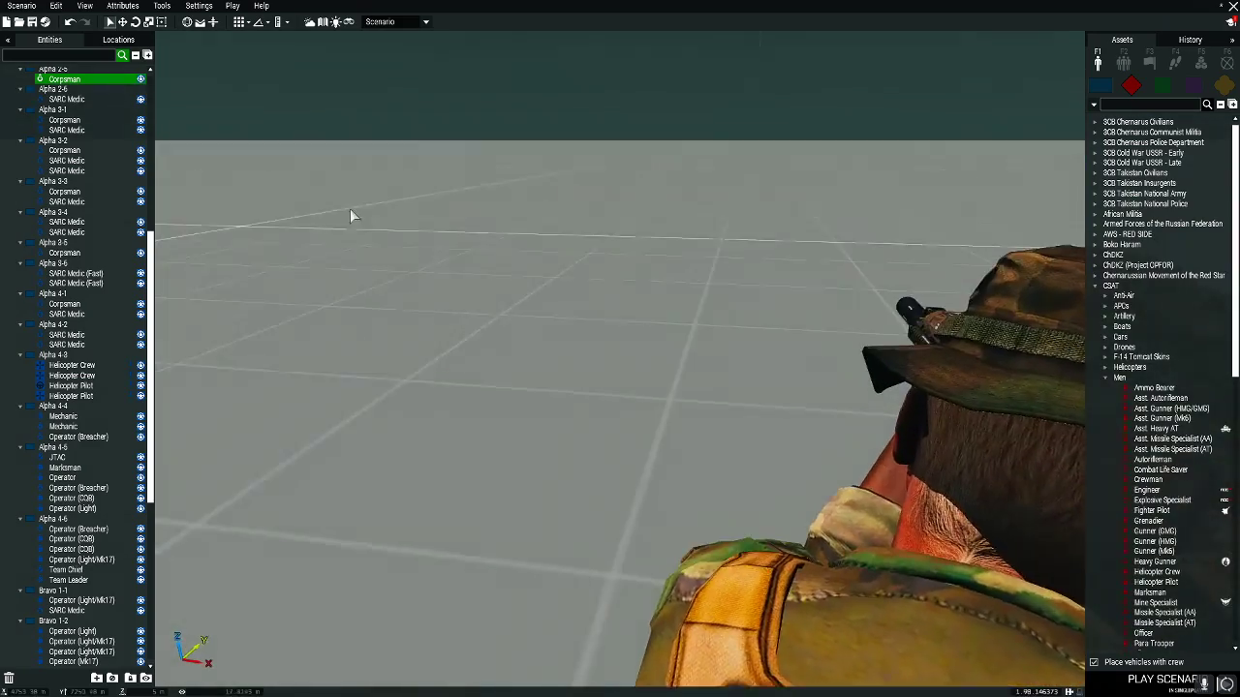
{"action": "key", "text": "BackSpace"}
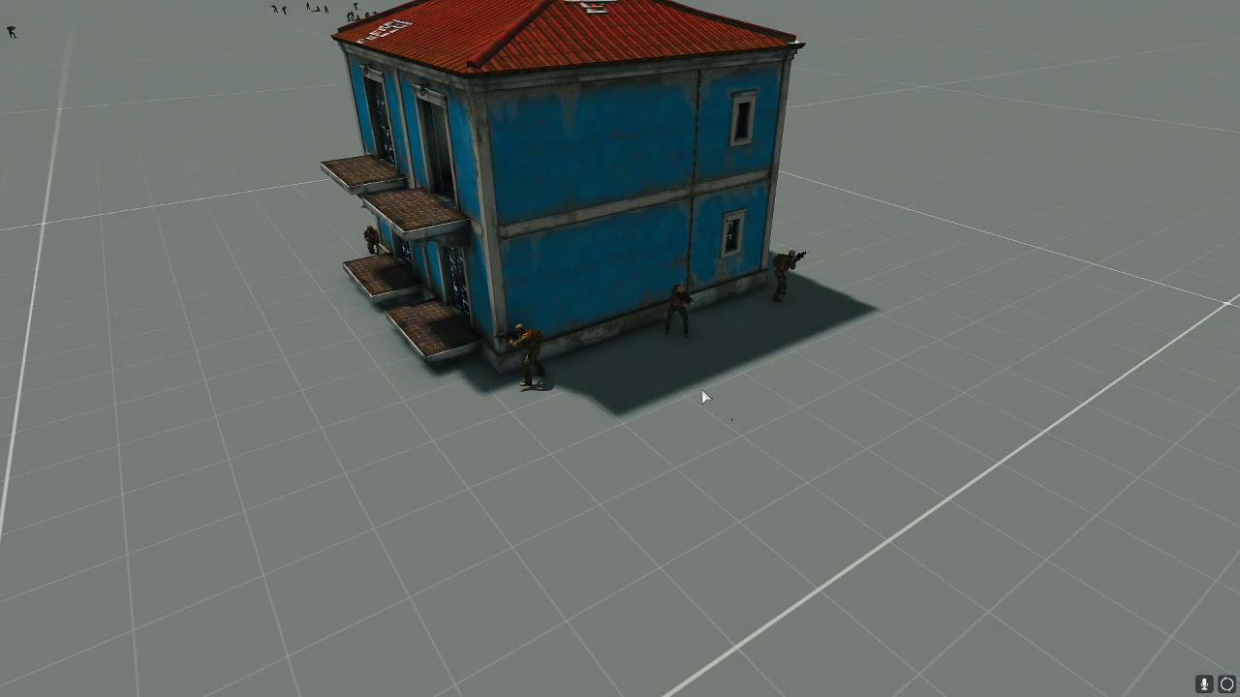
{"action": "key", "text": "BackSpace"}
{"action": "left_click_drag", "start_coordinate": [513, 498], "coordinate": [611, 455]}
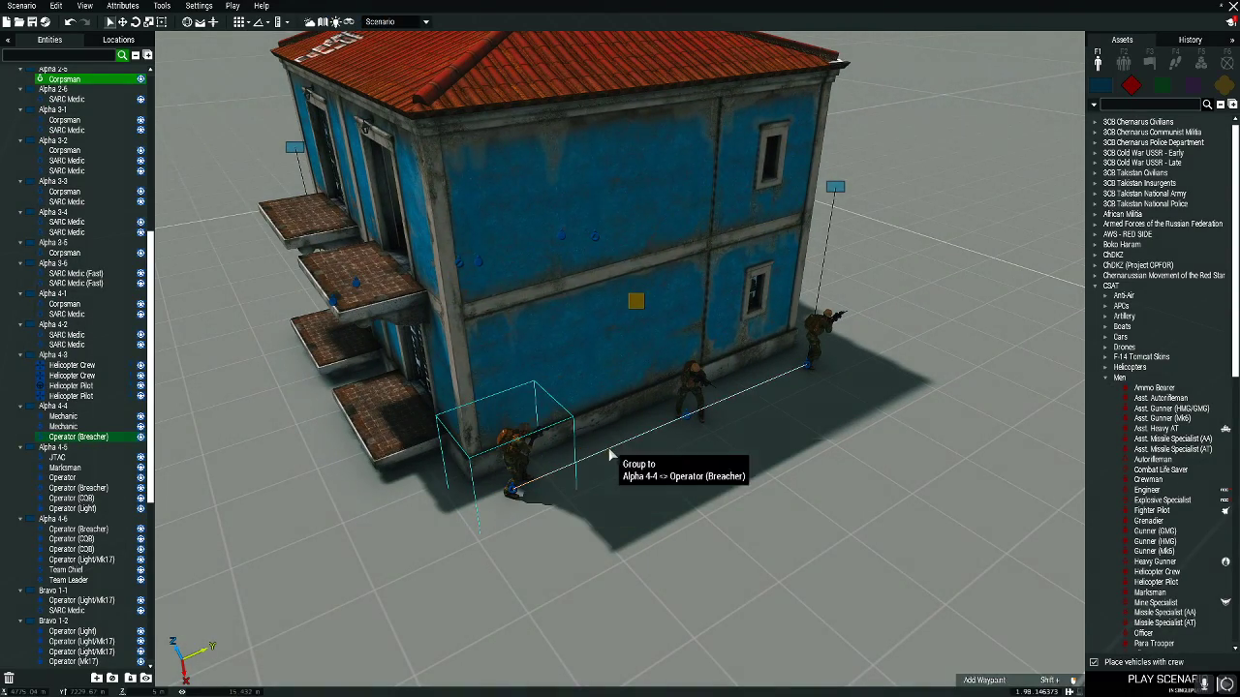
{"action": "left_click_drag", "start_coordinate": [706, 416], "coordinate": [617, 446]}
{"action": "left_click_drag", "start_coordinate": [812, 366], "coordinate": [666, 437]}
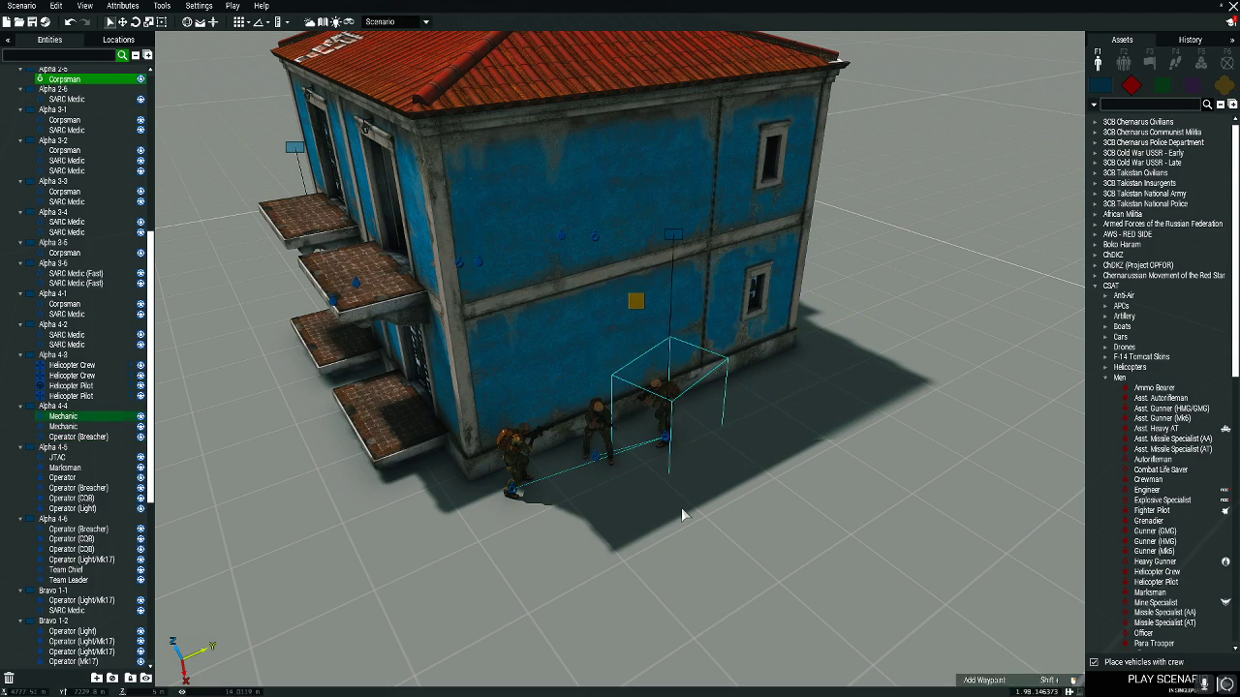
Set the stance of the Operator (Breacher) at the Ghost Hotel corner to Crouch.
{"action": "scroll", "coordinate": [675, 515], "scroll_direction": "up", "scroll_amount": 5}
{"action": "left_click", "coordinate": [594, 578]}
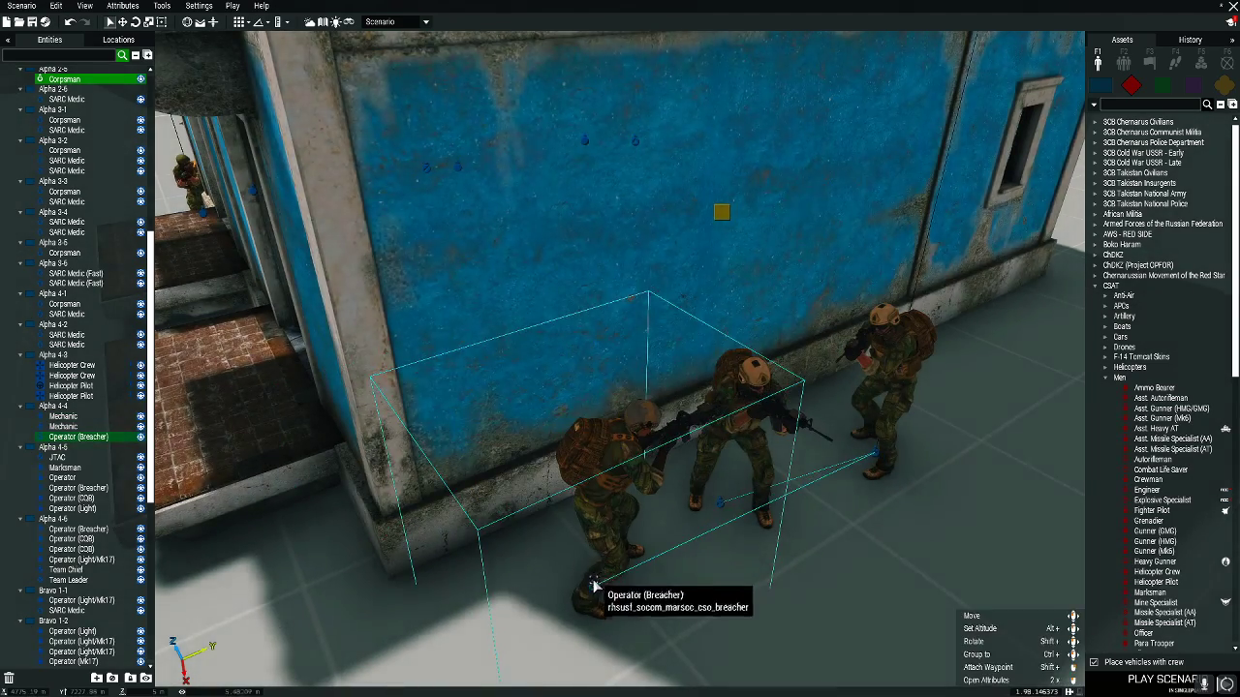
{"action": "double_click", "coordinate": [595, 584]}
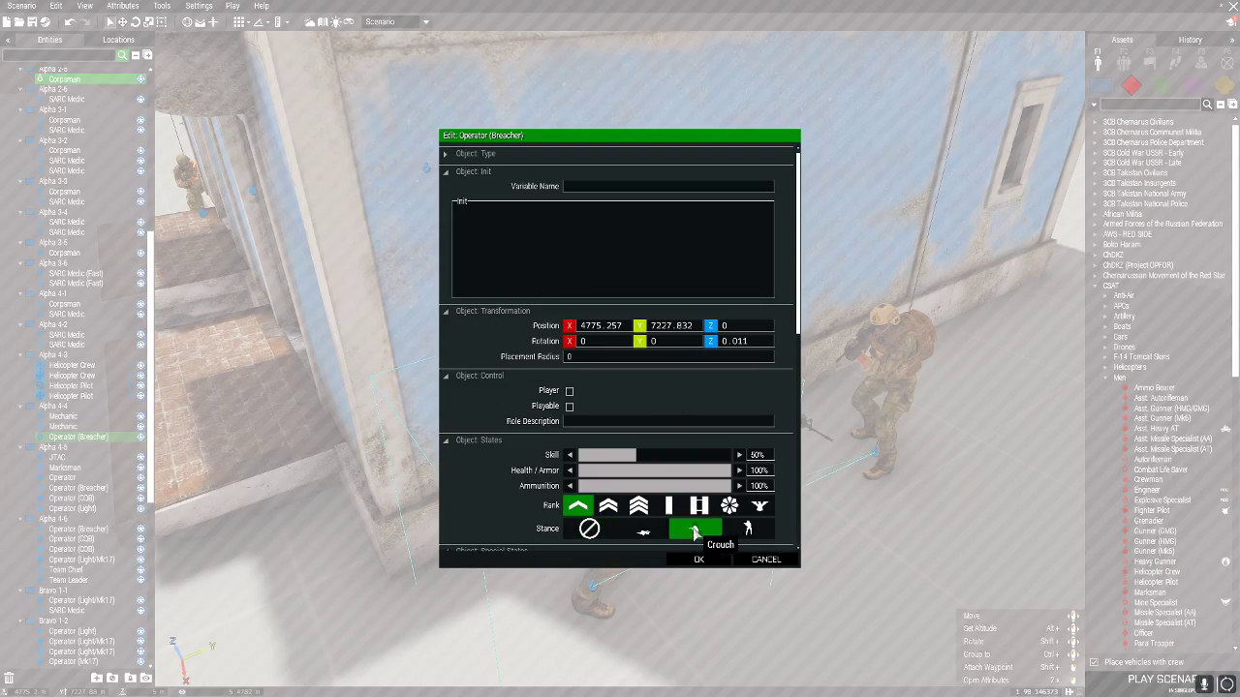
{"action": "left_click", "coordinate": [698, 559]}
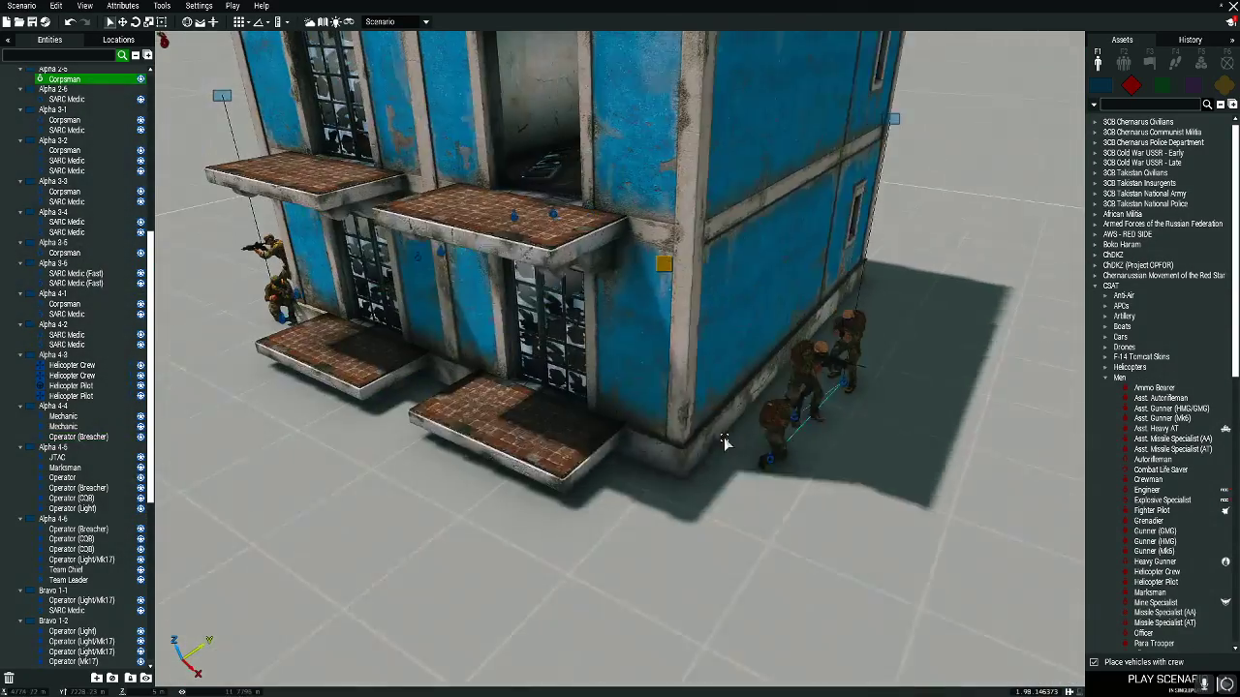
Review the helicopter, squad and Ghost Hotel formations from a distance, ending with the editor interface hidden.
{"action": "key", "text": "a"}
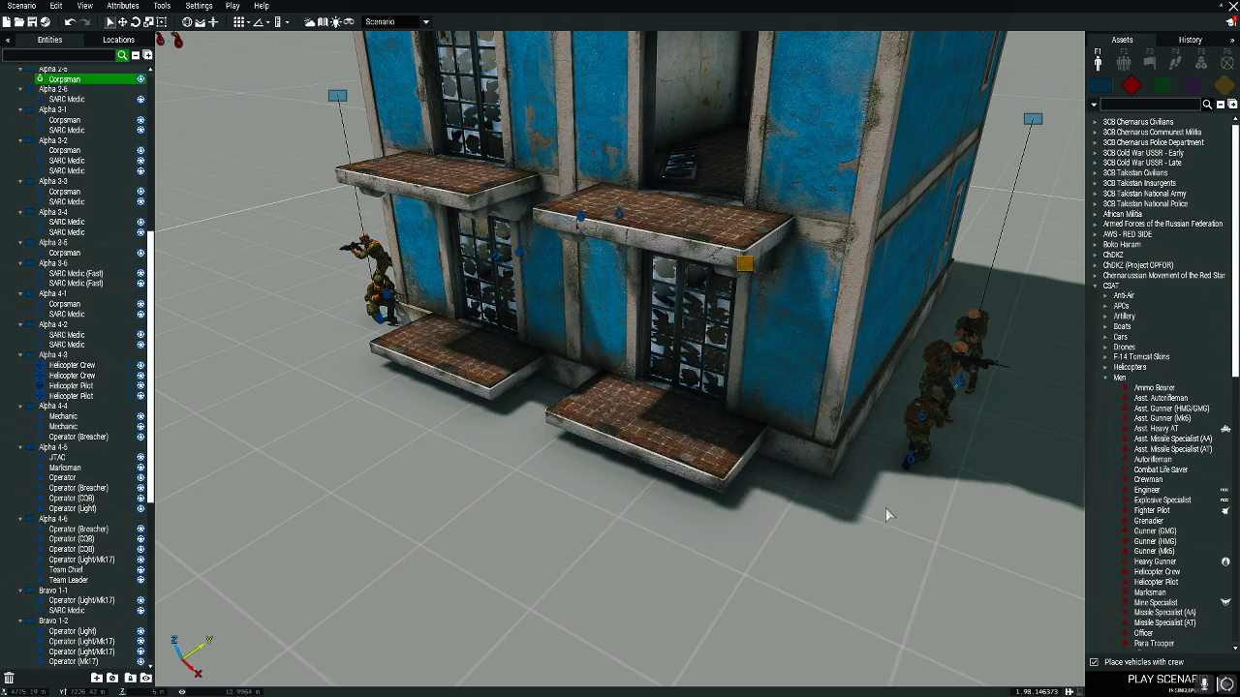
{"action": "scroll", "coordinate": [886, 508], "scroll_direction": "down", "scroll_amount": 15}
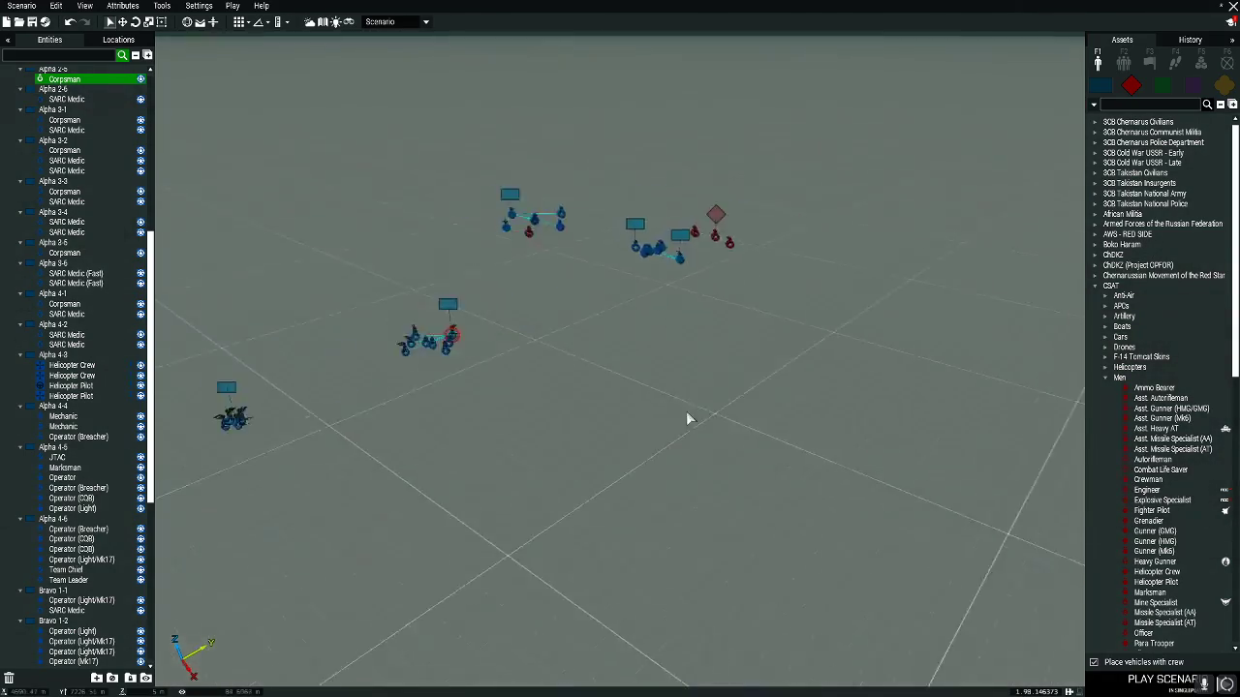
{"action": "scroll", "coordinate": [656, 419], "scroll_direction": "up", "scroll_amount": 8}
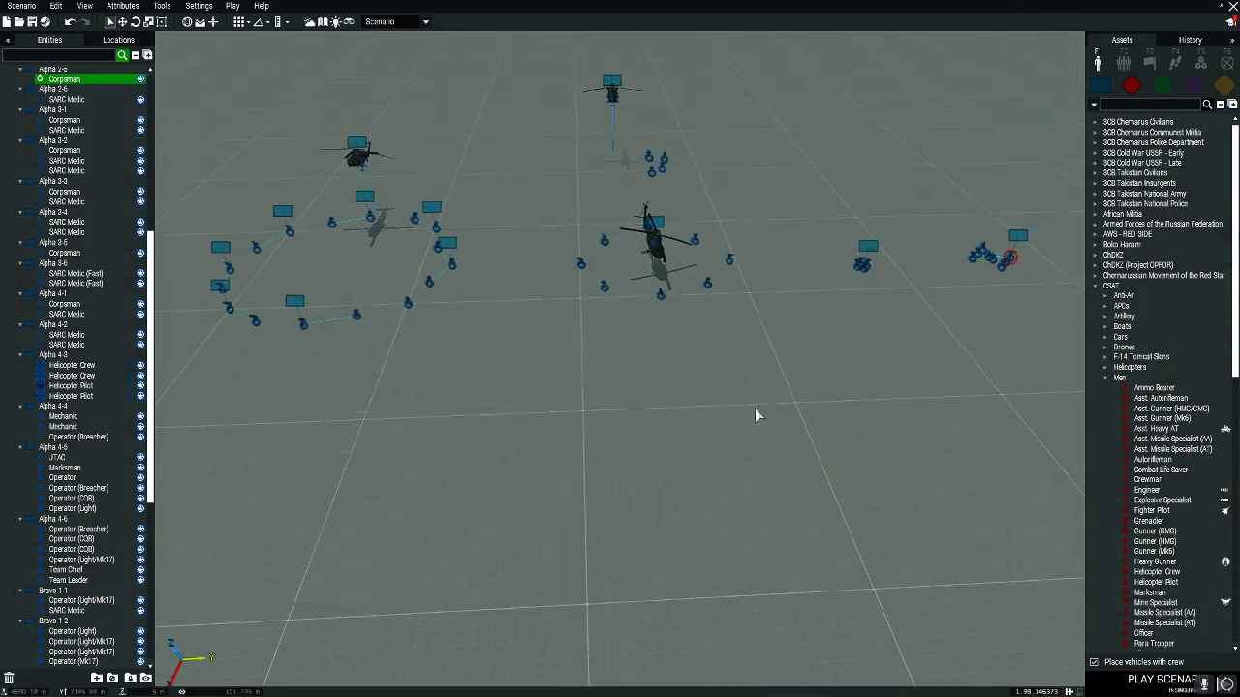
{"action": "scroll", "coordinate": [754, 409], "scroll_direction": "up", "scroll_amount": 10}
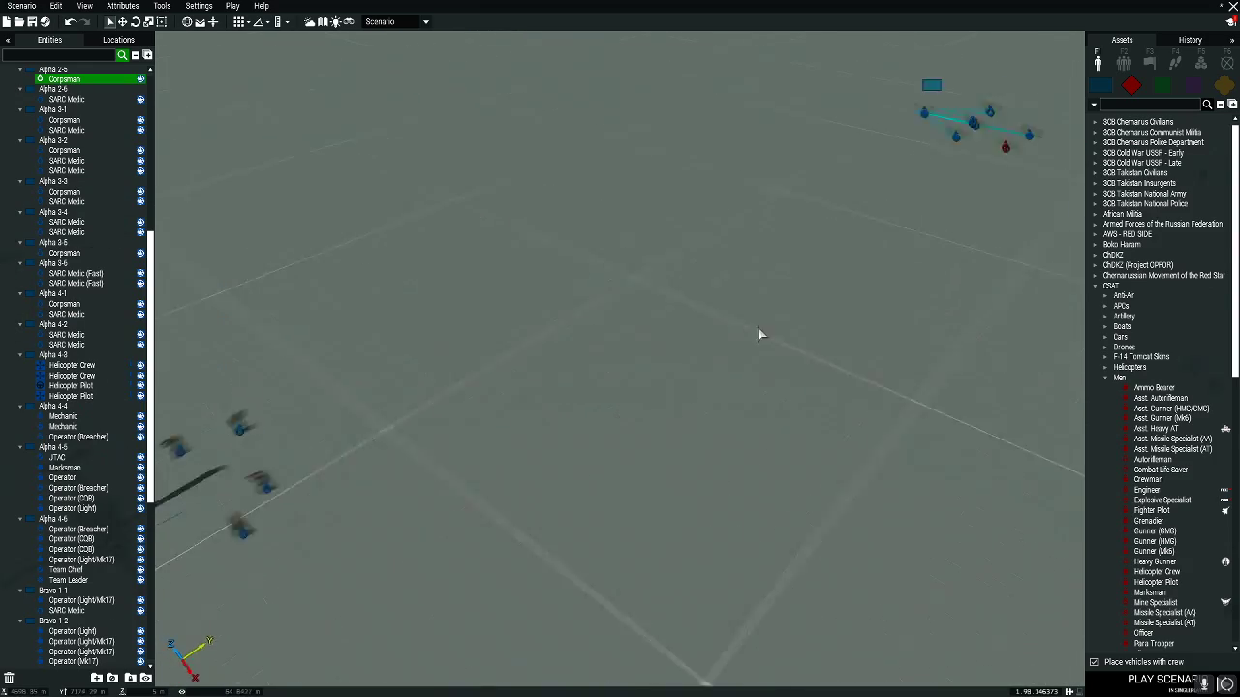
{"action": "scroll", "coordinate": [574, 397], "scroll_direction": "down", "scroll_amount": 10}
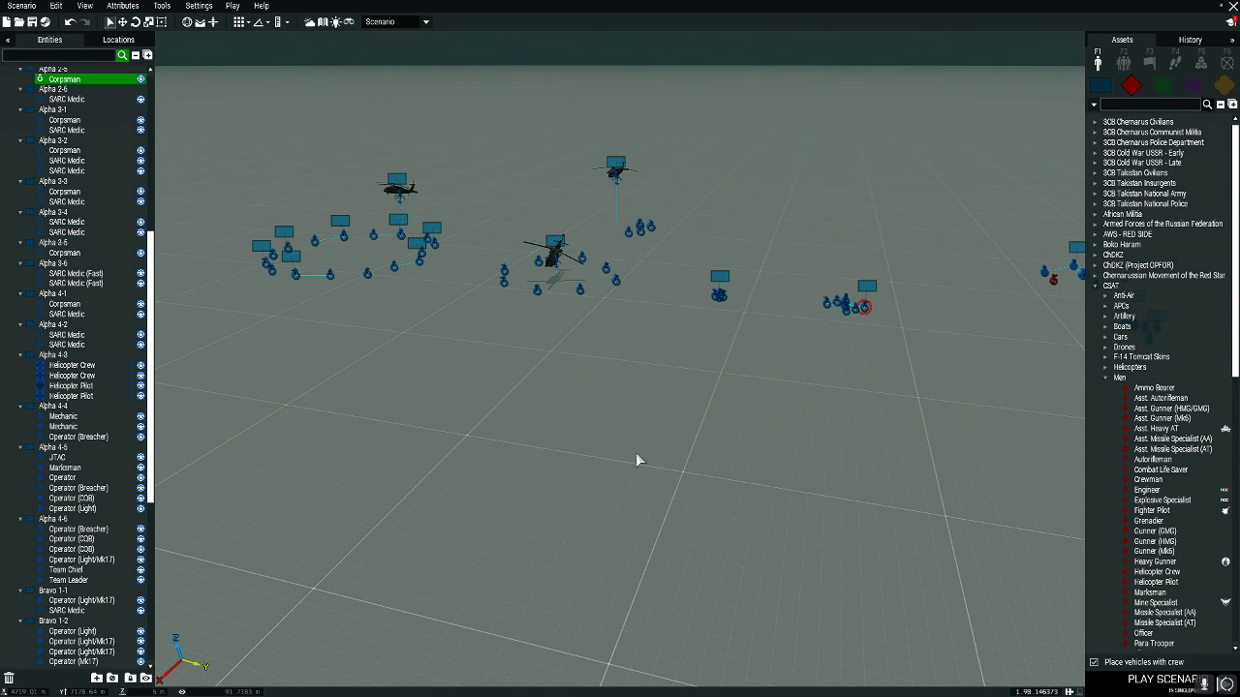
{"action": "key", "text": "BackSpace"}
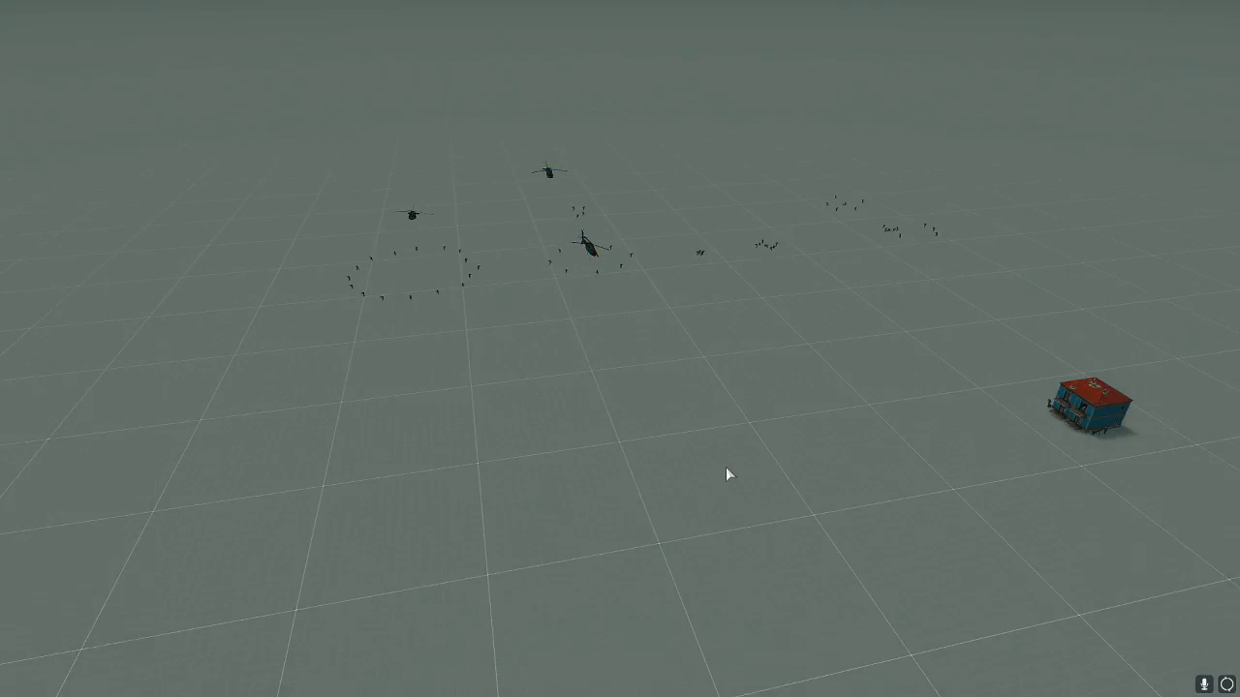